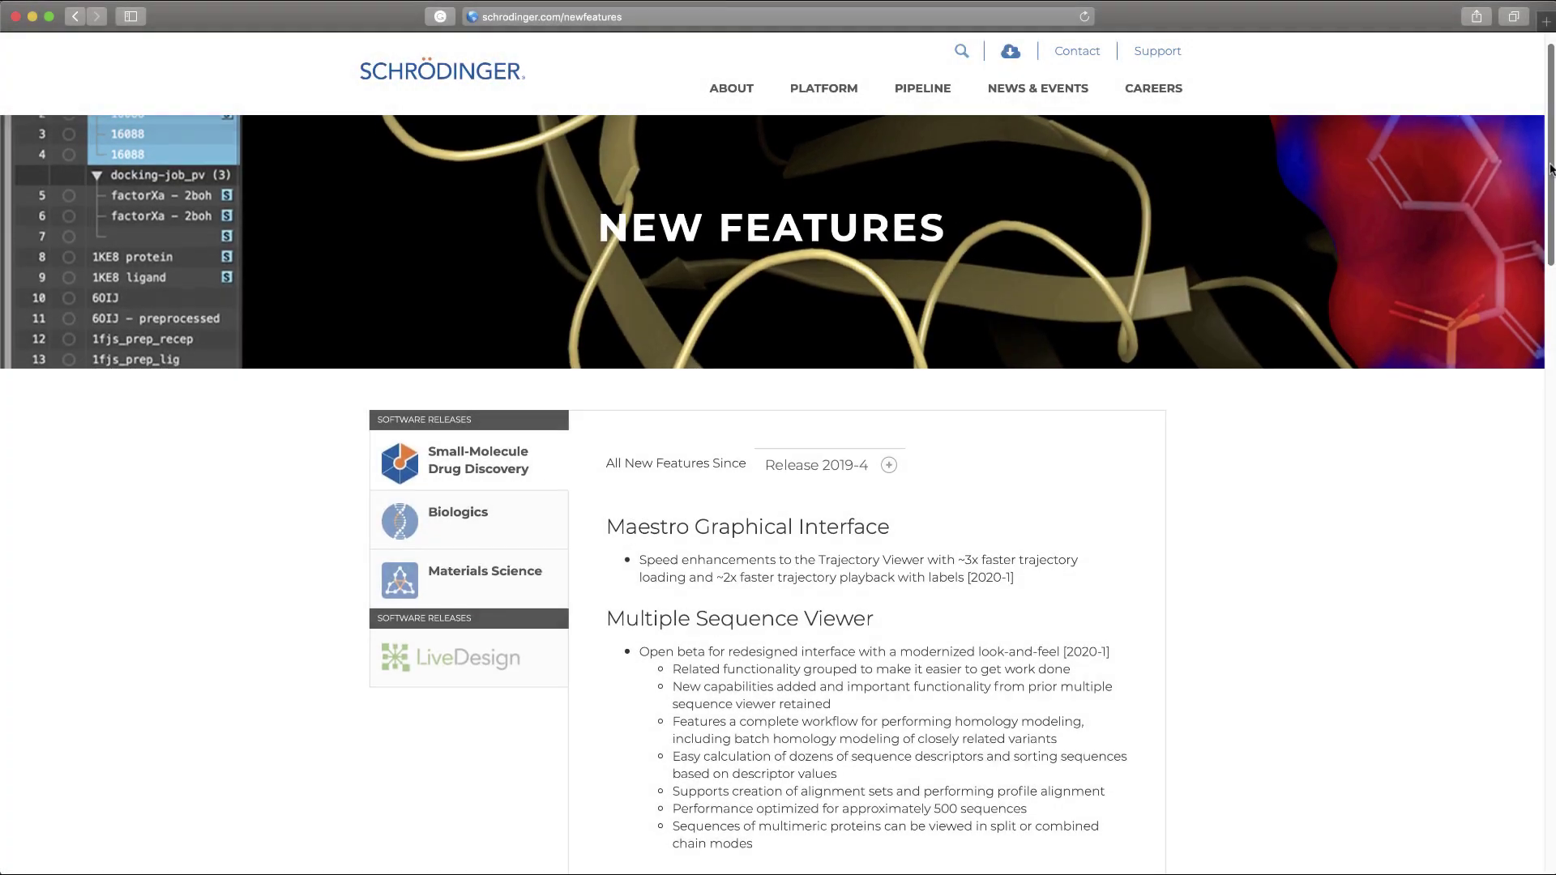
Step: Scroll the 2020-1 New Features page past Sequence Viewer and FEP+ down to Ligand Docking
{"action": "scroll", "coordinate": [1550, 266], "scroll_direction": "down", "scroll_amount": 7}
{"action": "scroll", "coordinate": [1550, 266], "scroll_direction": "down", "scroll_amount": 5}
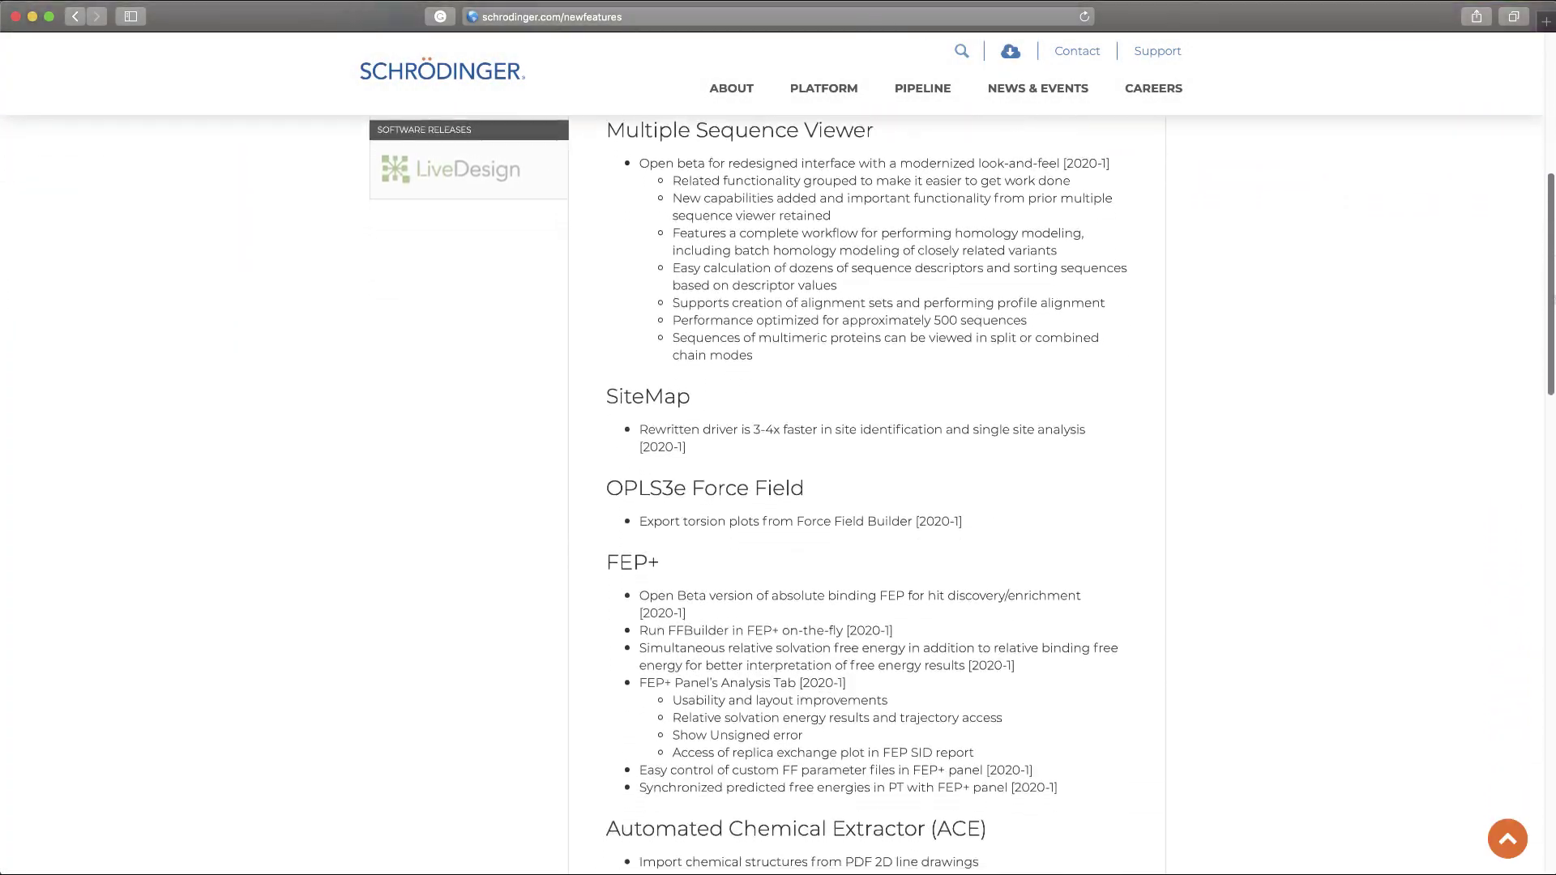
{"action": "scroll", "coordinate": [1550, 266], "scroll_direction": "down", "scroll_amount": 5}
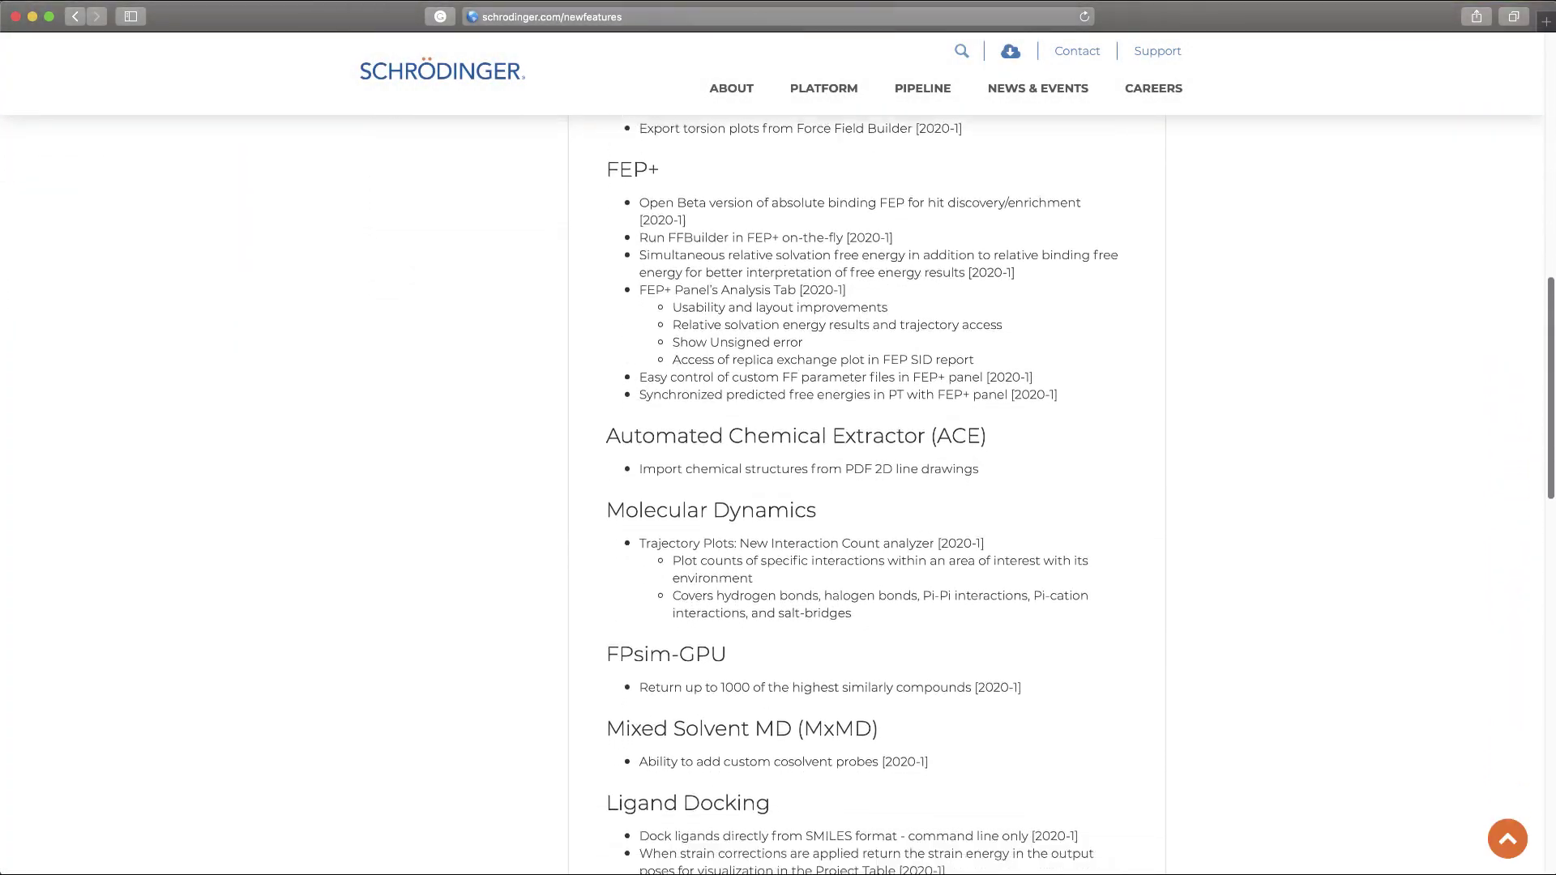
{"action": "scroll", "coordinate": [1550, 266], "scroll_direction": "down", "scroll_amount": 3}
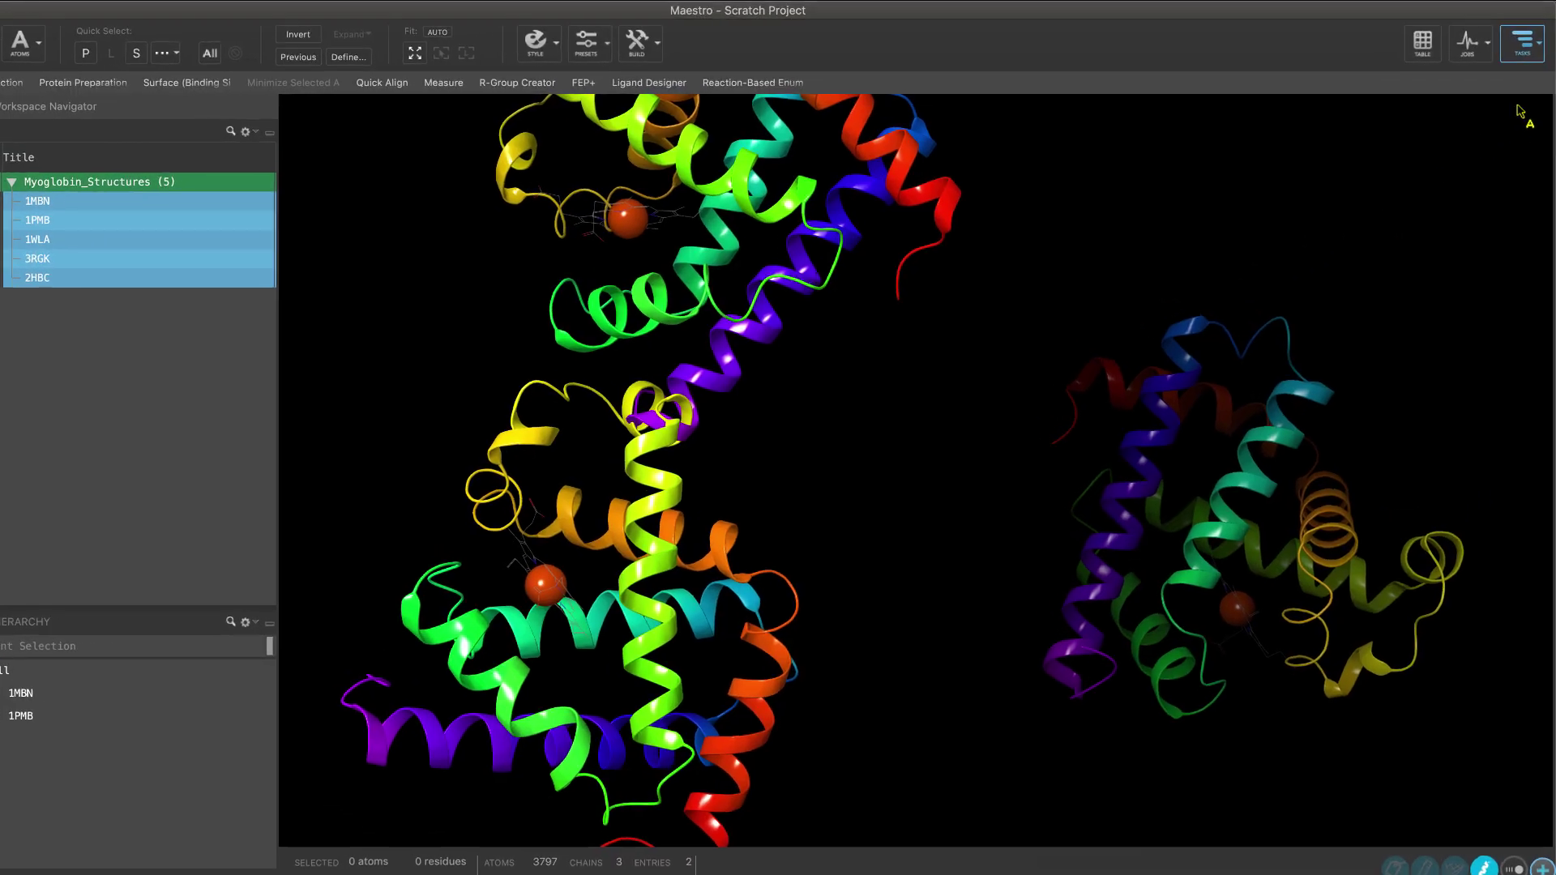
Step: Launch the Multiple Sequence Viewer/Editor (Beta) from the Biologics tasks
{"action": "left_click", "coordinate": [1513, 38]}
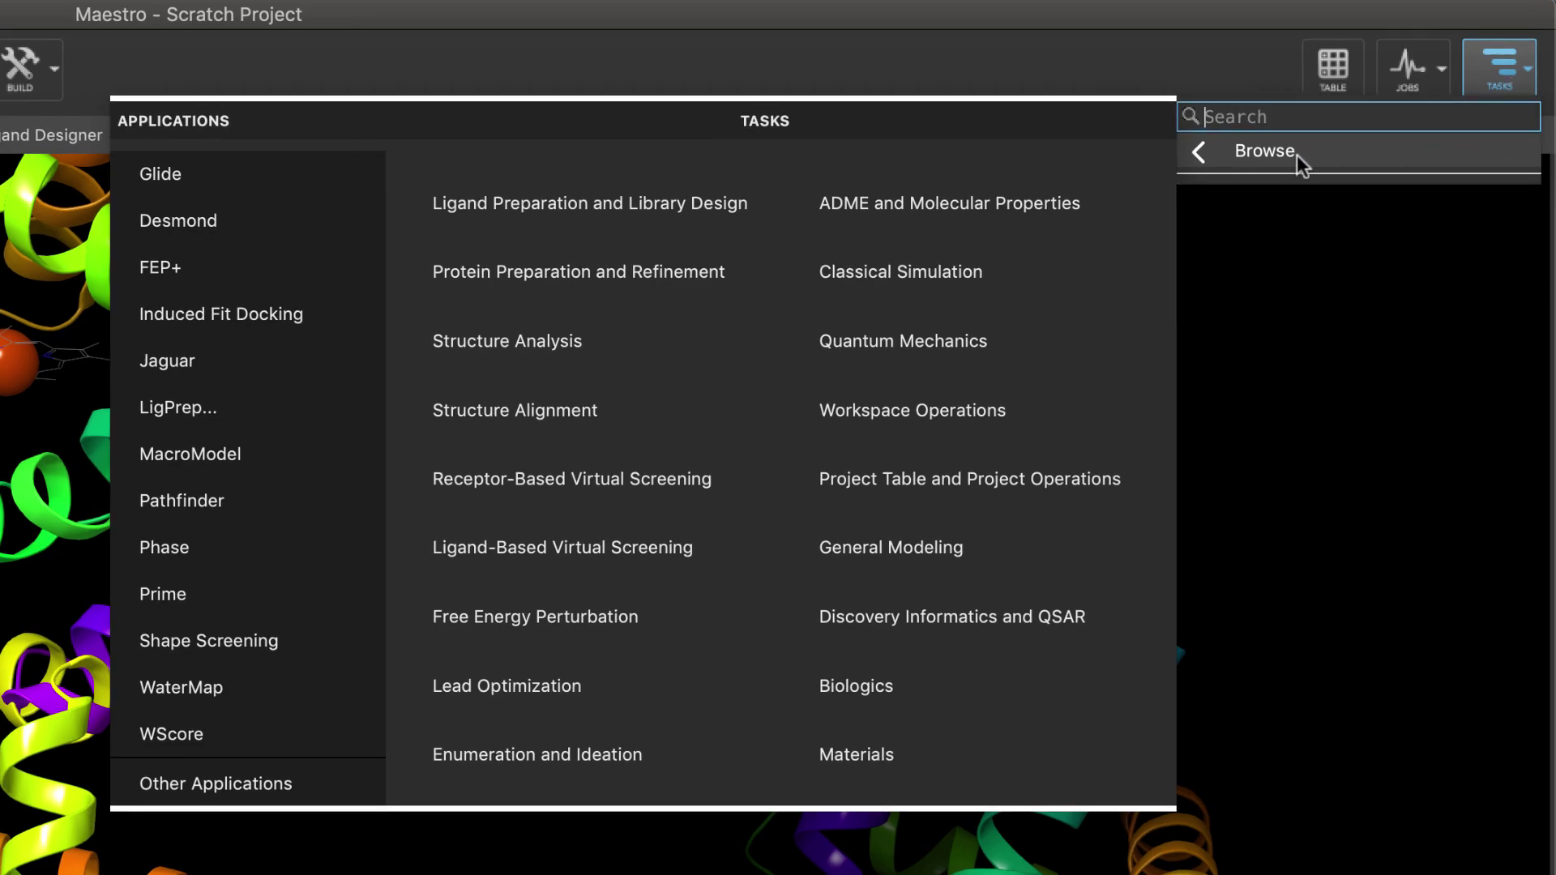
{"action": "left_click", "coordinate": [1027, 689]}
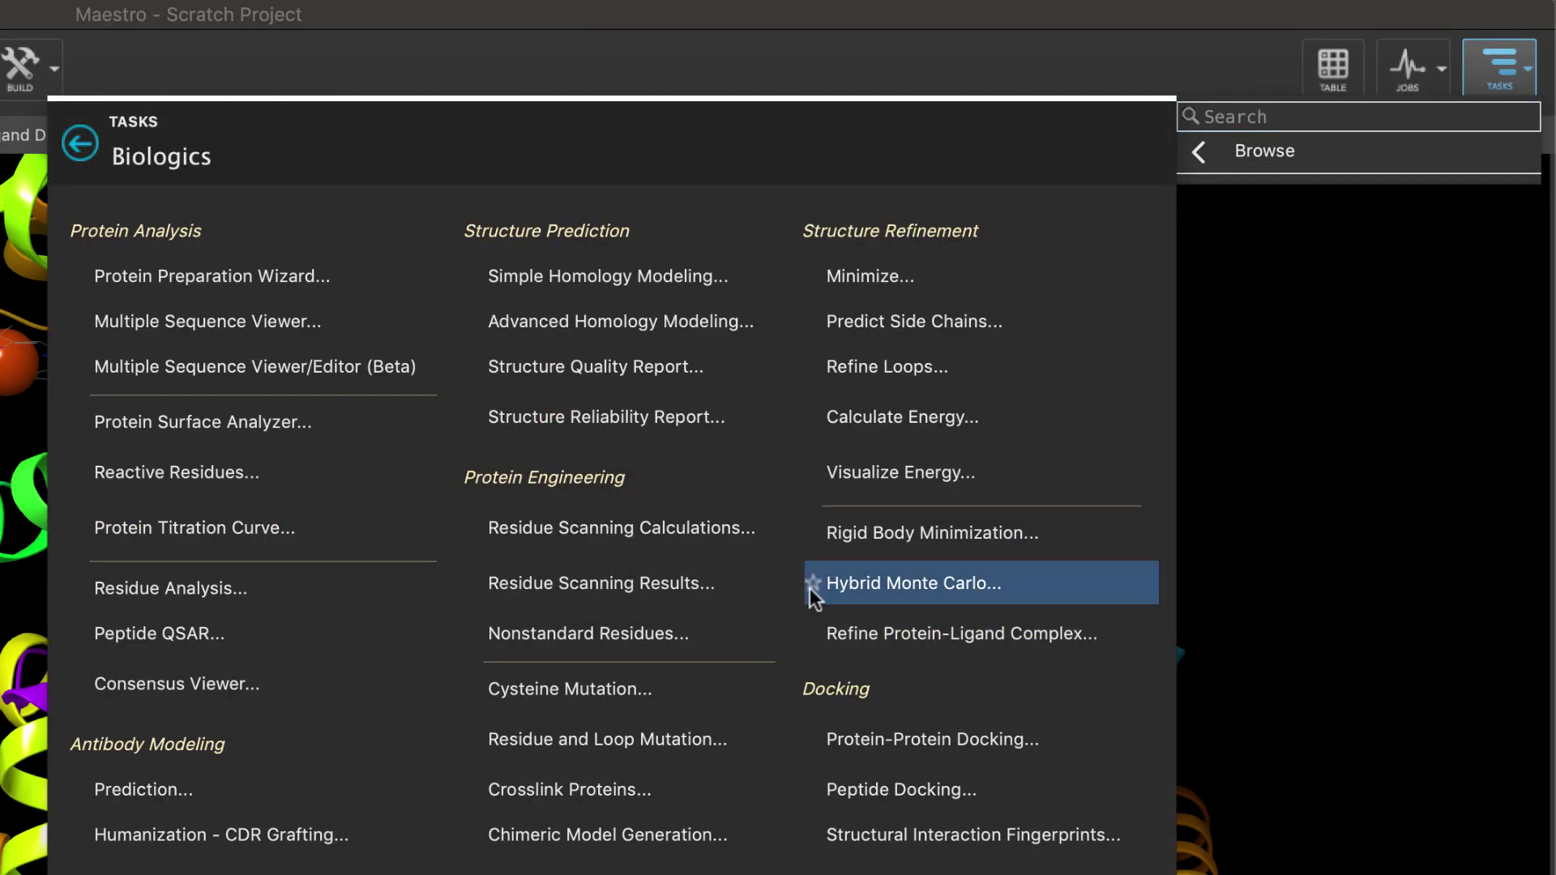
{"action": "left_click", "coordinate": [417, 369]}
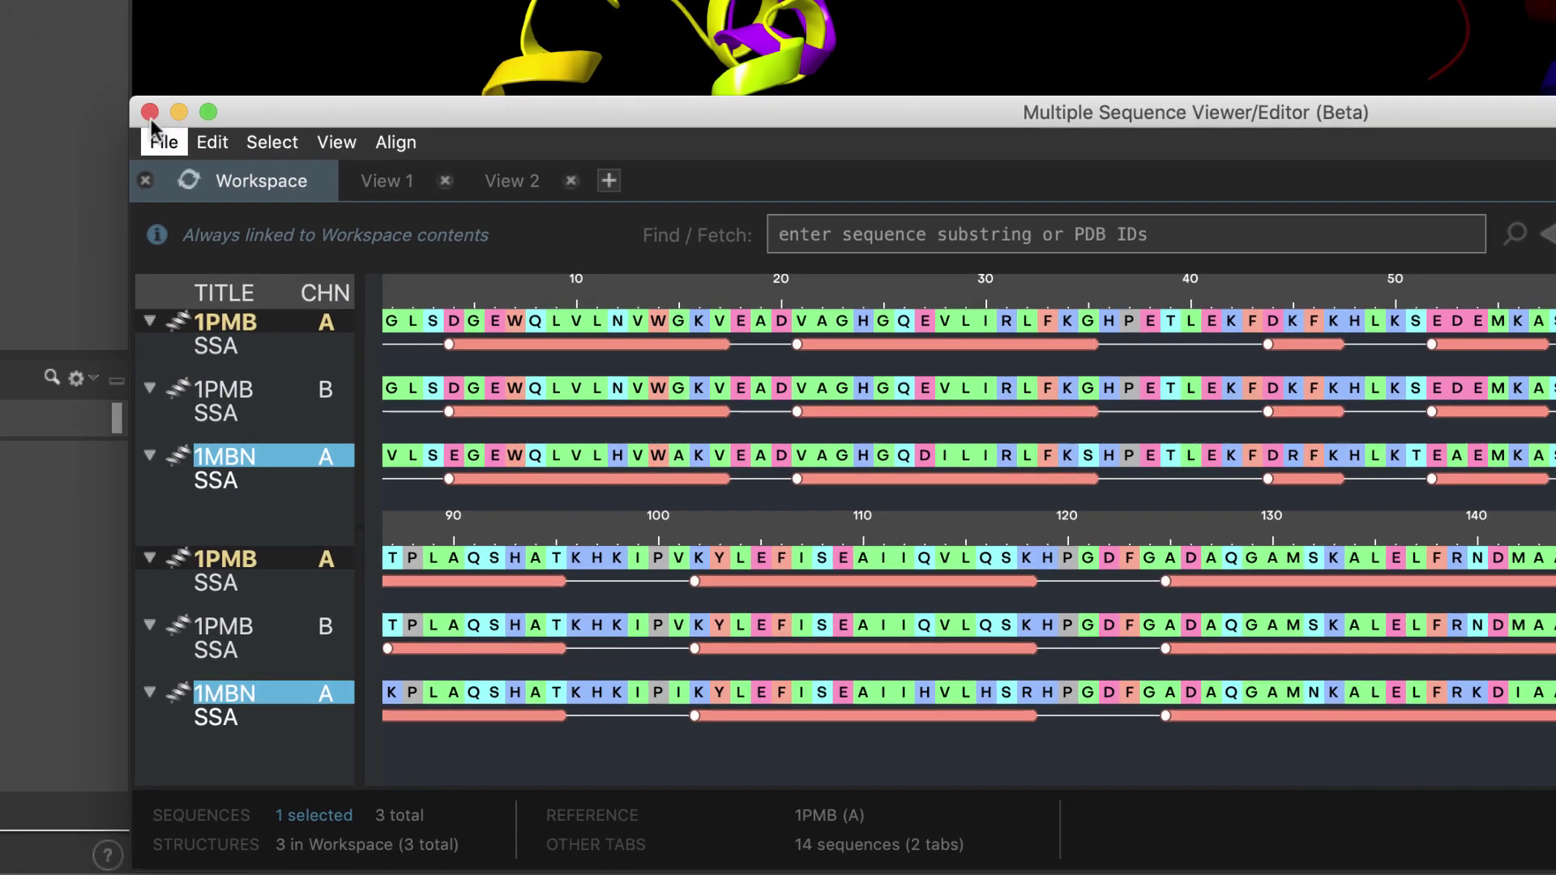
Step: Include 1MBN and 3RGK in the workspace and switch to the View 2 alignment
{"action": "left_click", "coordinate": [72, 73]}
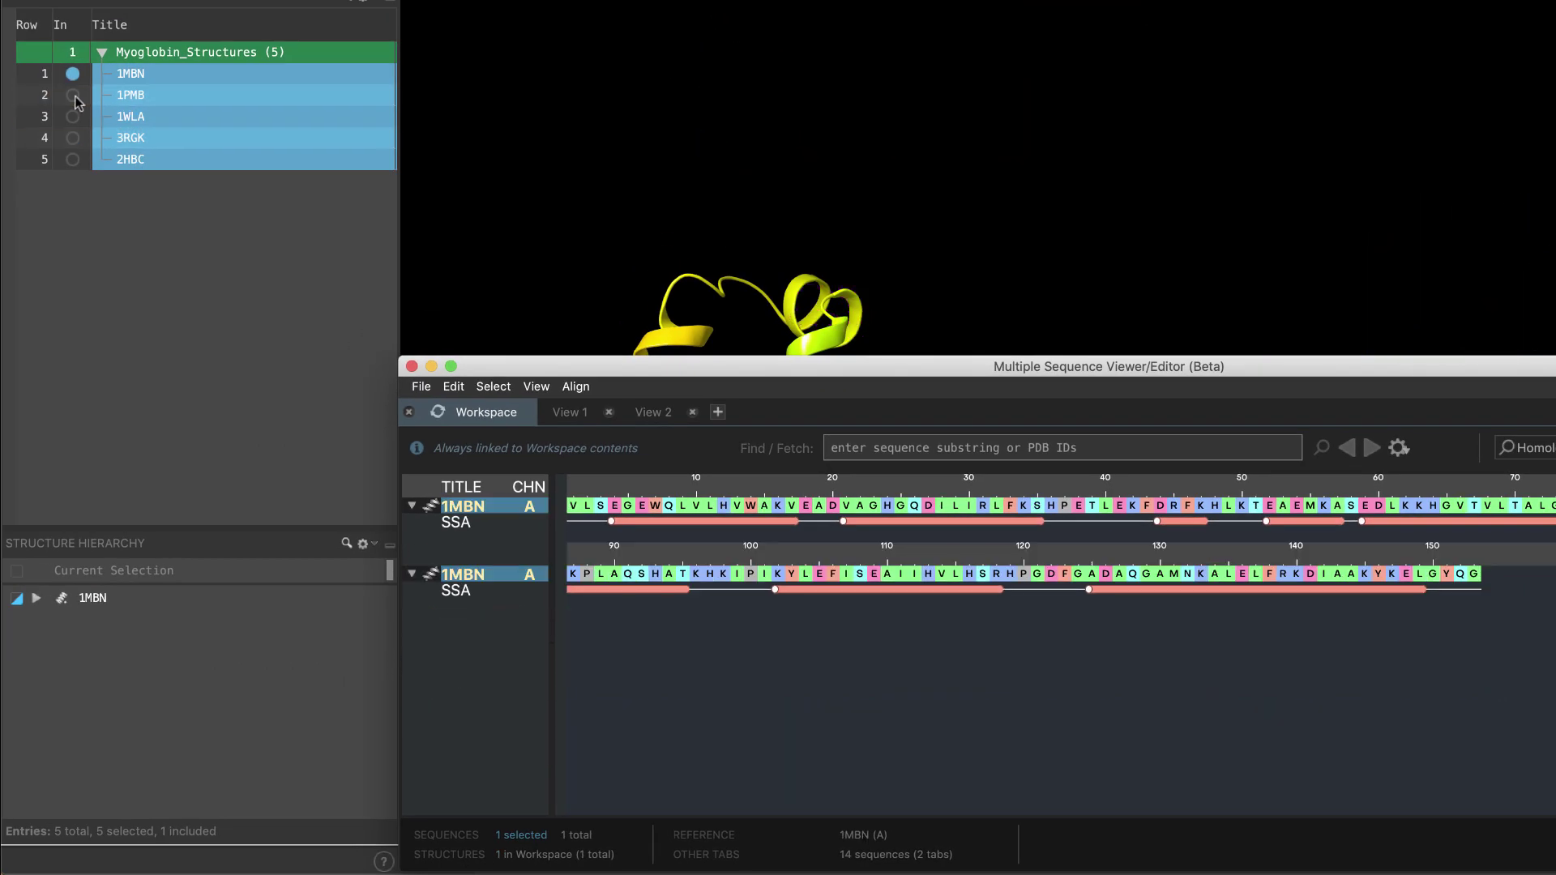
{"action": "left_click", "coordinate": [72, 137]}
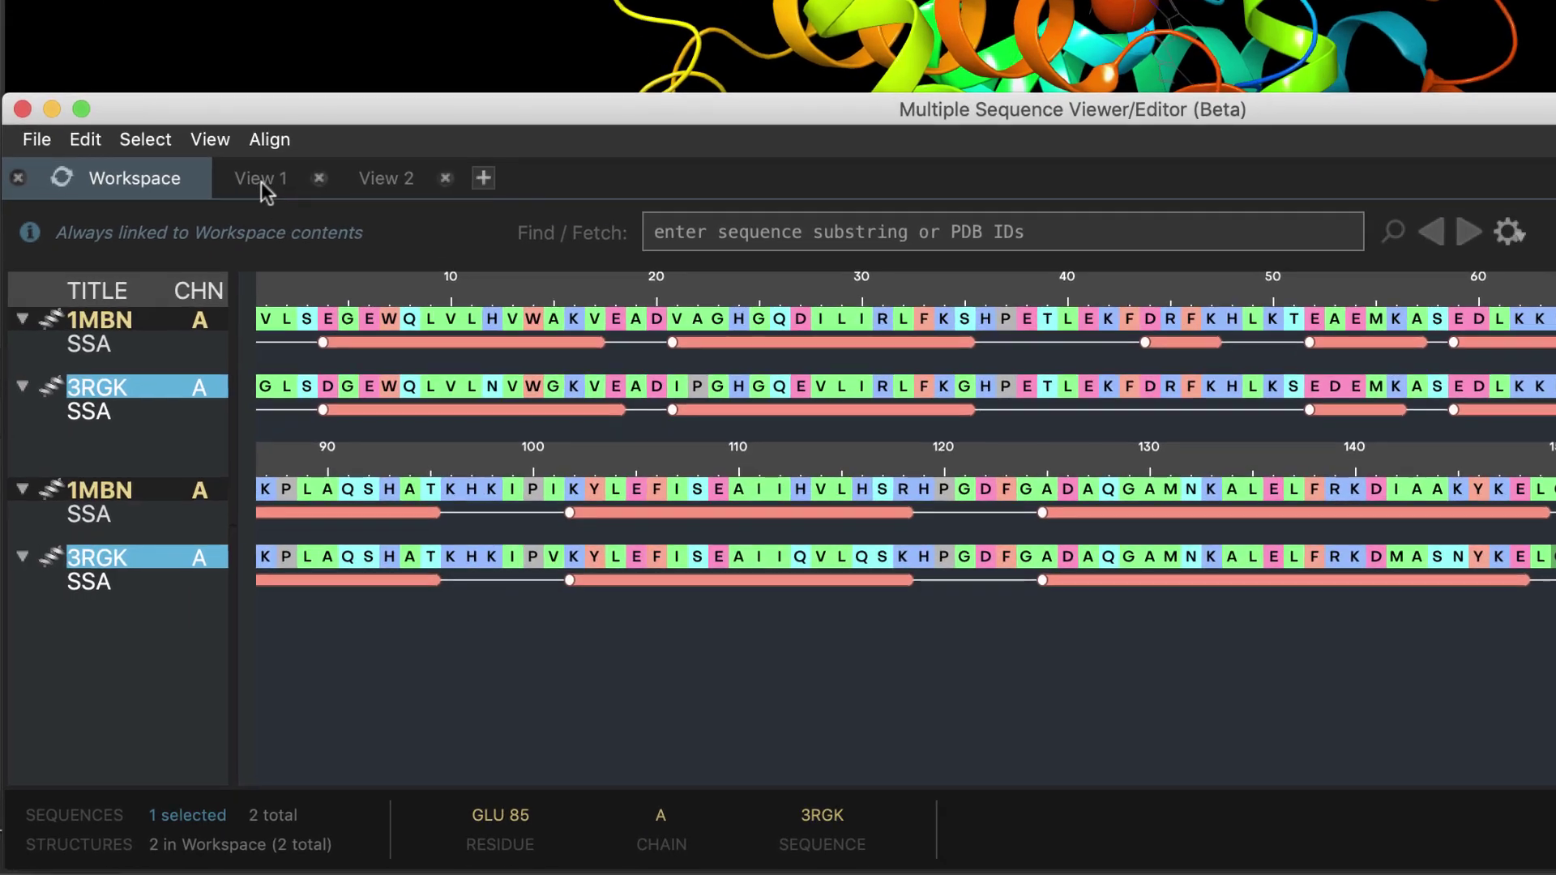
{"action": "left_click", "coordinate": [336, 248]}
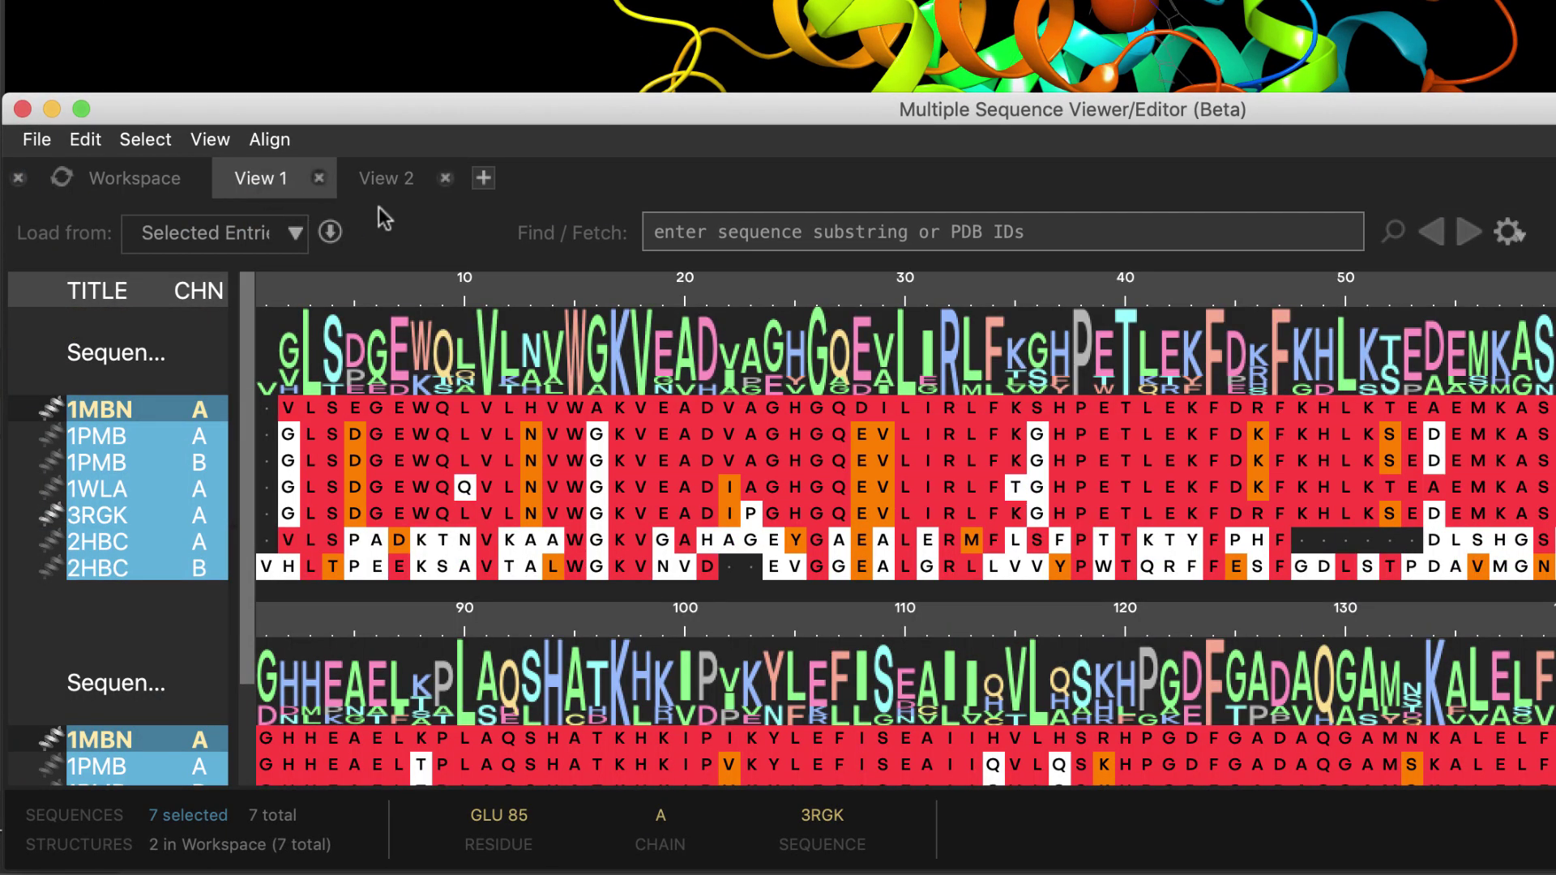
{"action": "left_click", "coordinate": [398, 174]}
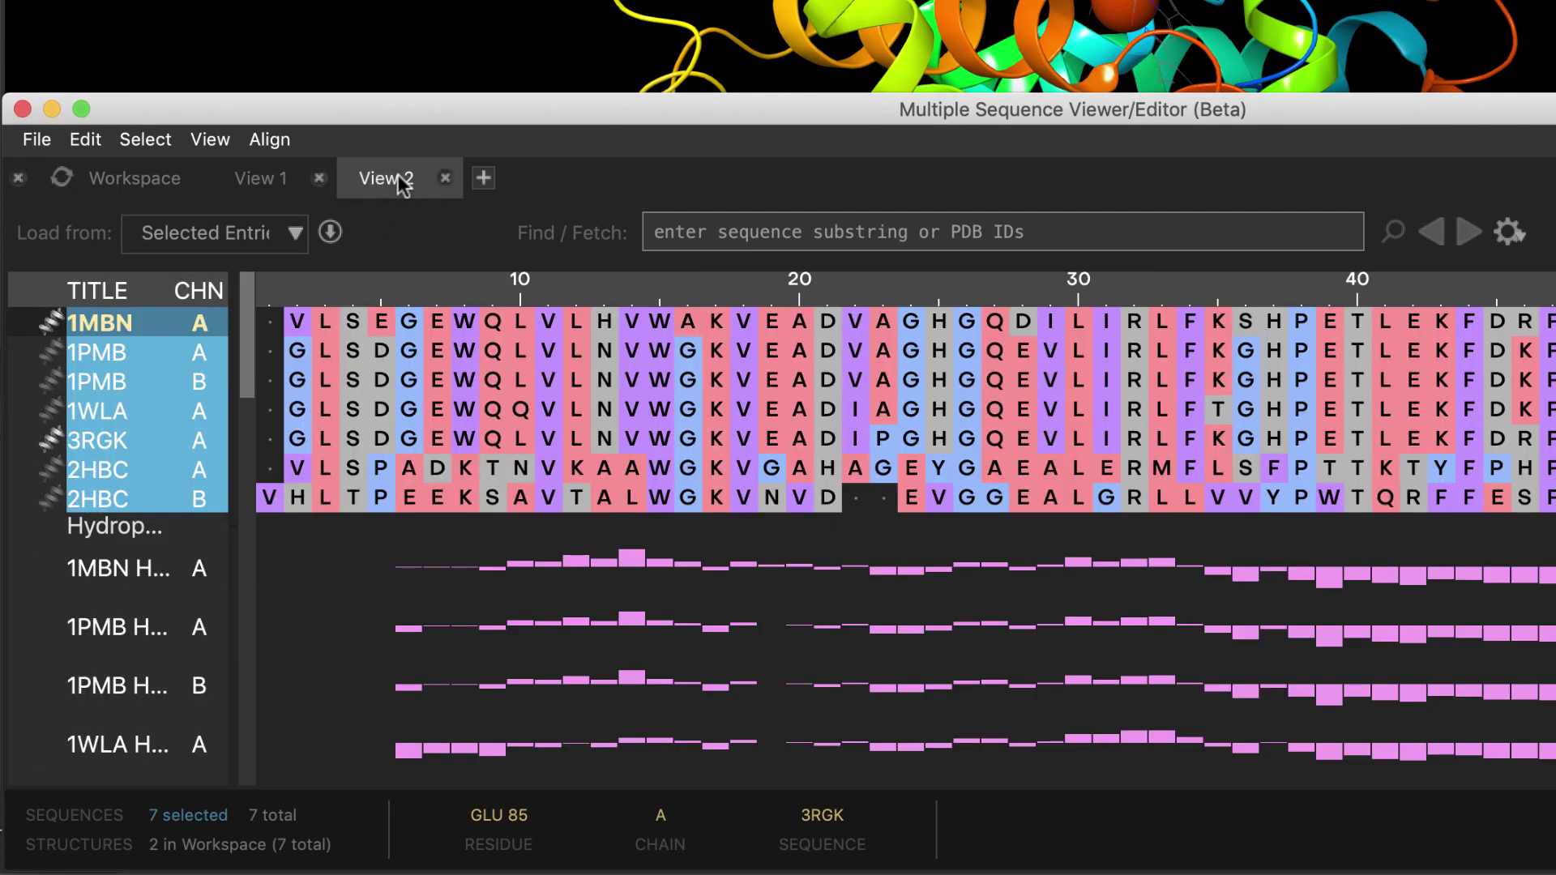
Step: Set View 1 to align structures by binding site alignment, with Superimpose turned on
{"action": "left_click", "coordinate": [263, 176]}
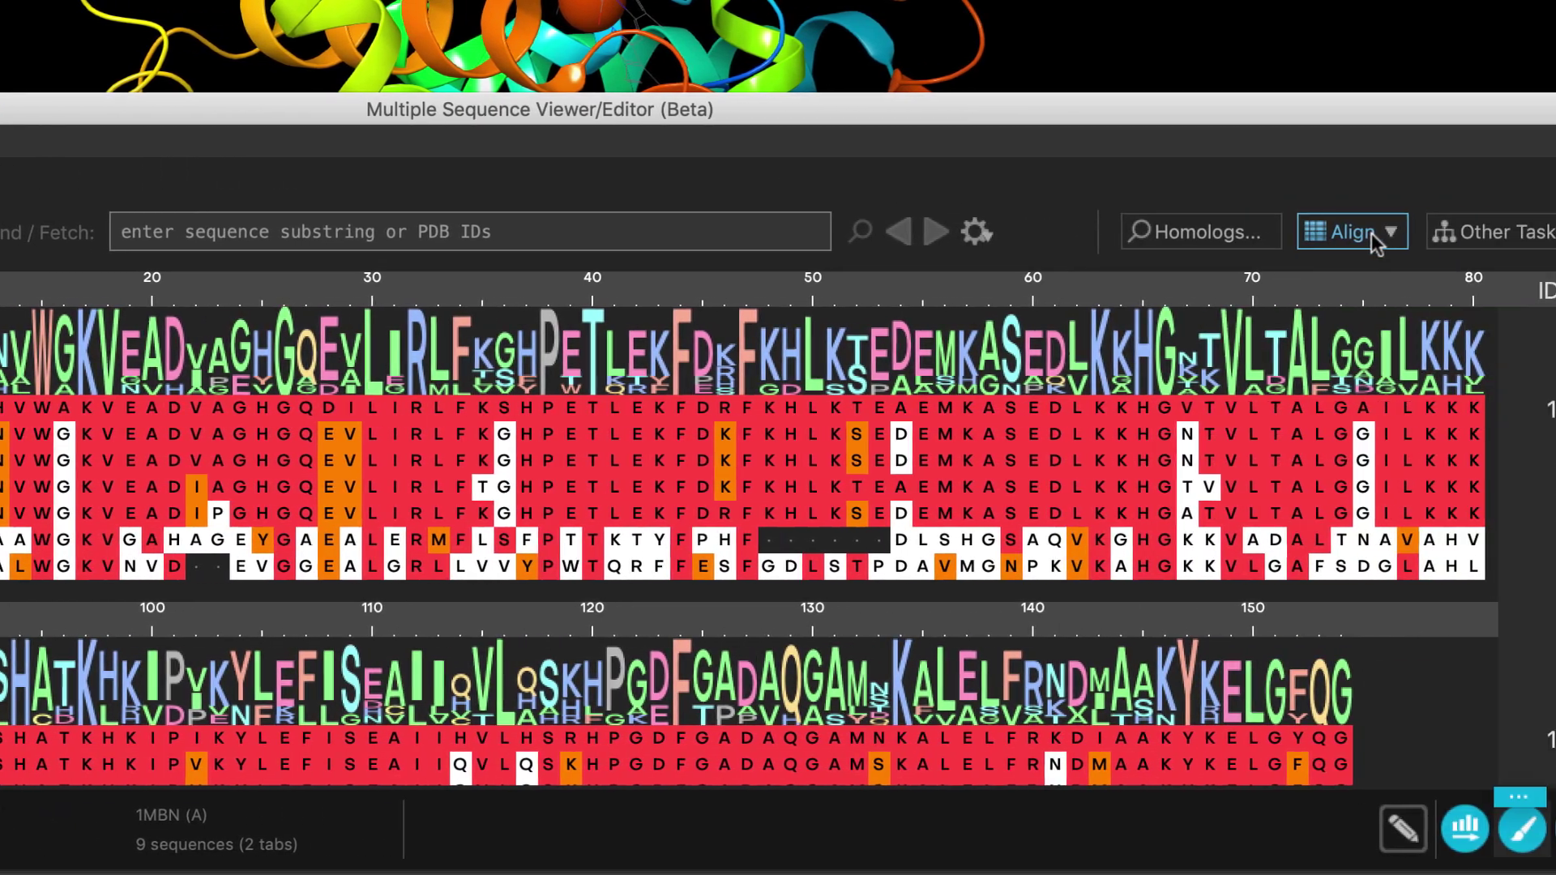
{"action": "left_click", "coordinate": [1479, 233]}
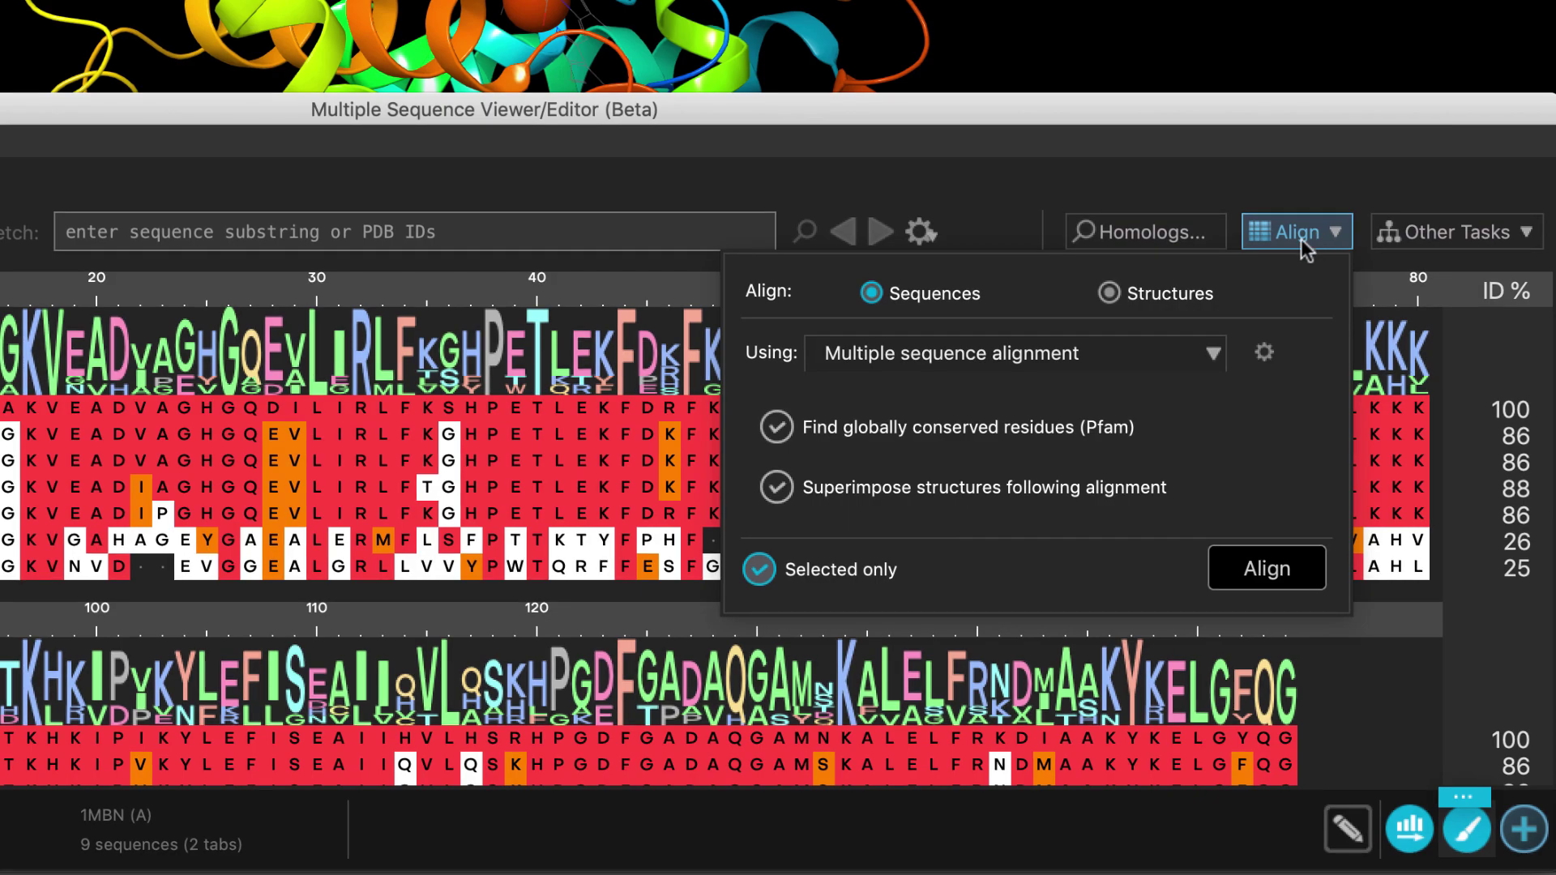
{"action": "left_click", "coordinate": [1215, 354]}
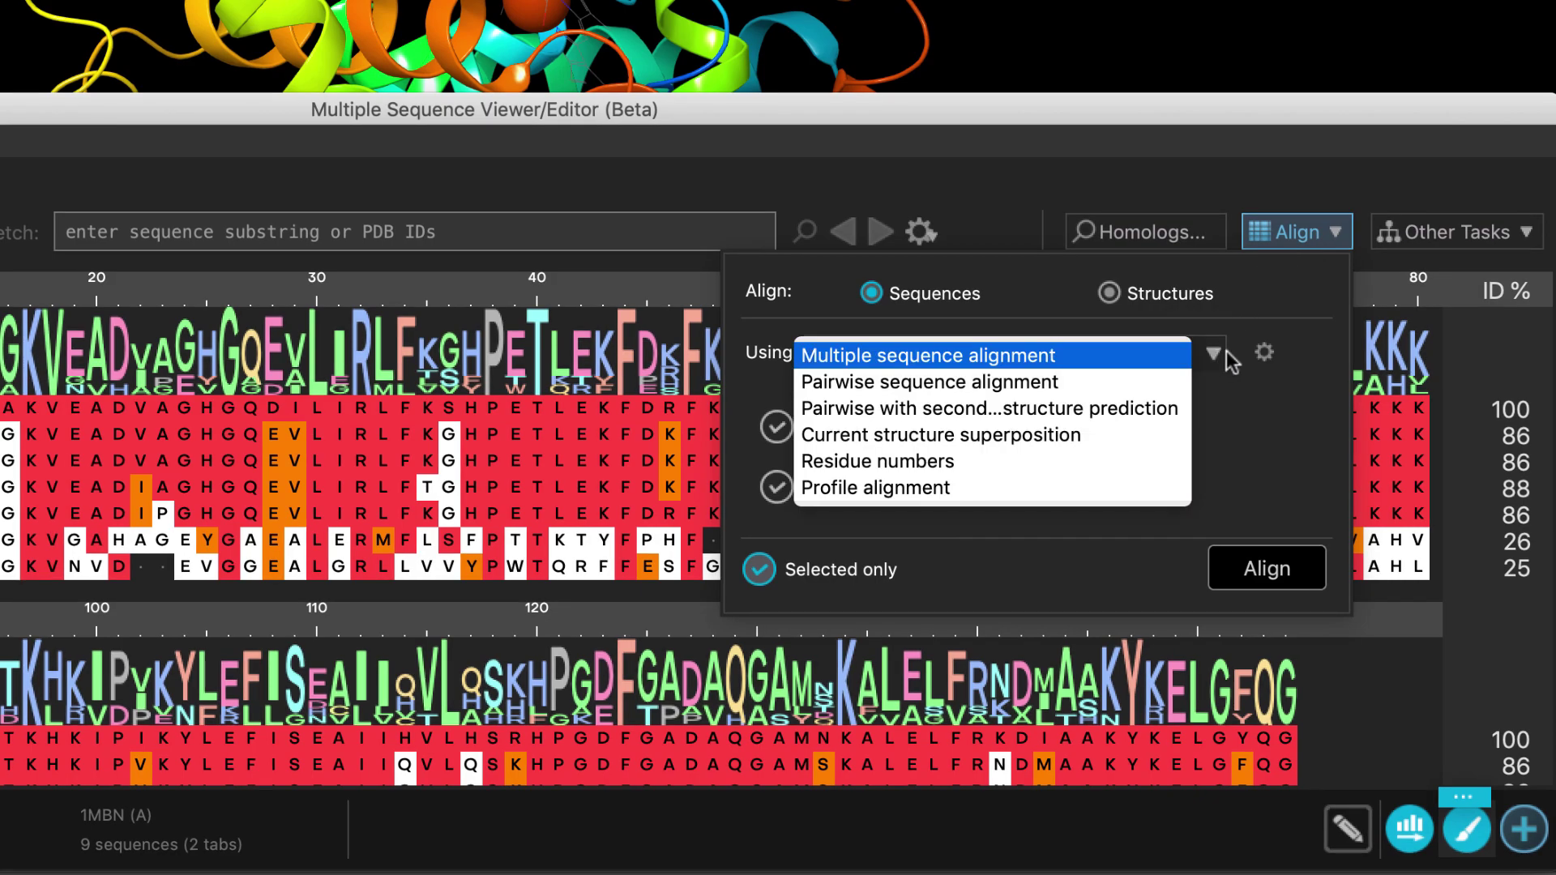
{"action": "left_click", "coordinate": [1264, 352]}
{"action": "left_click", "coordinate": [1264, 352]}
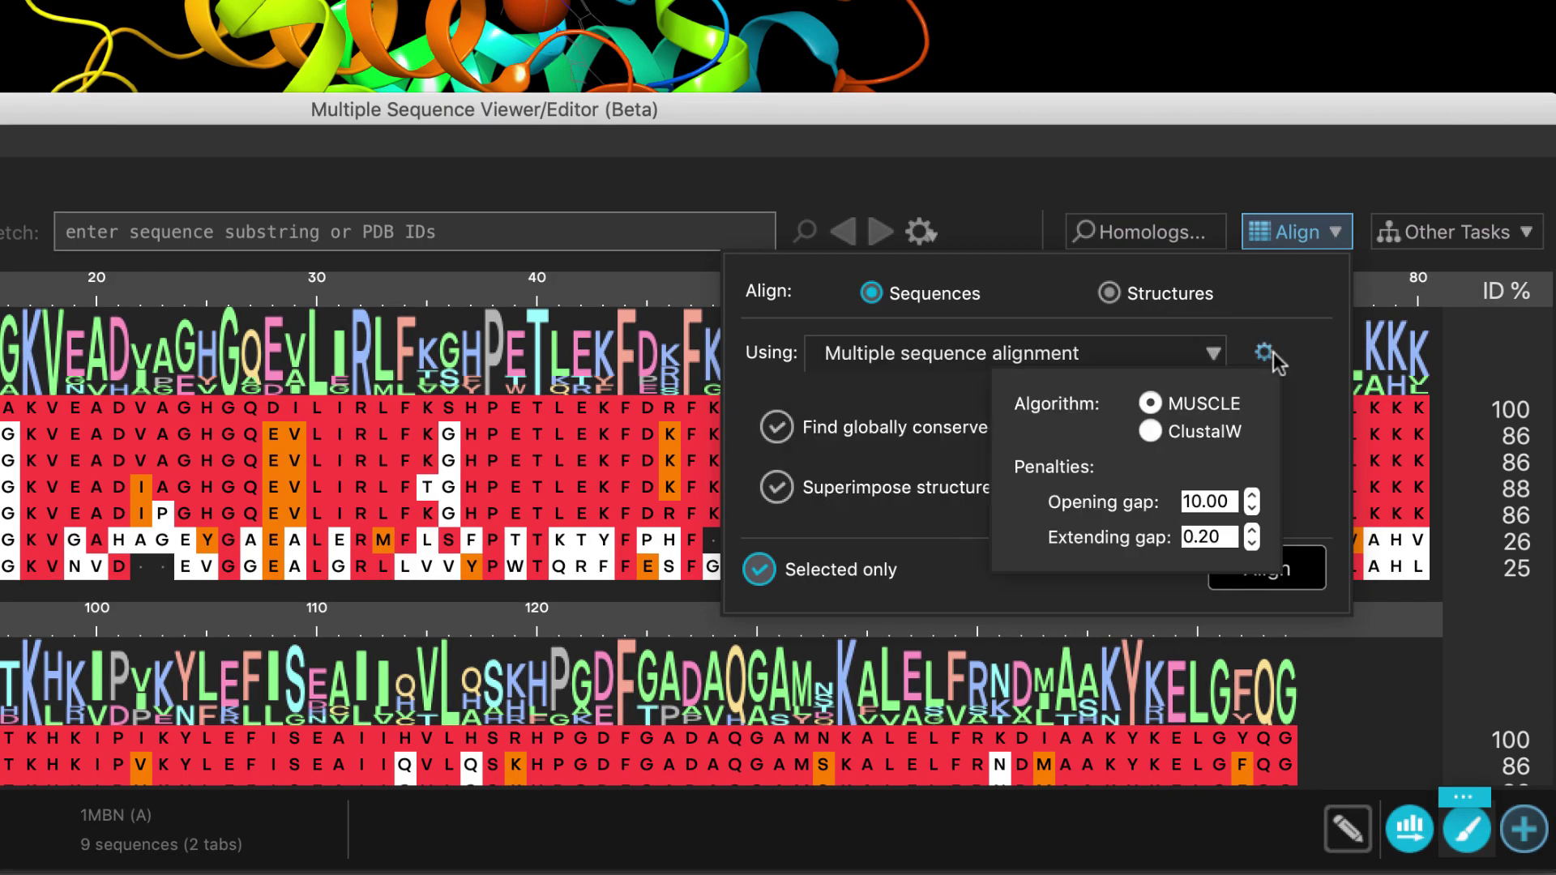
{"action": "left_click", "coordinate": [1272, 353]}
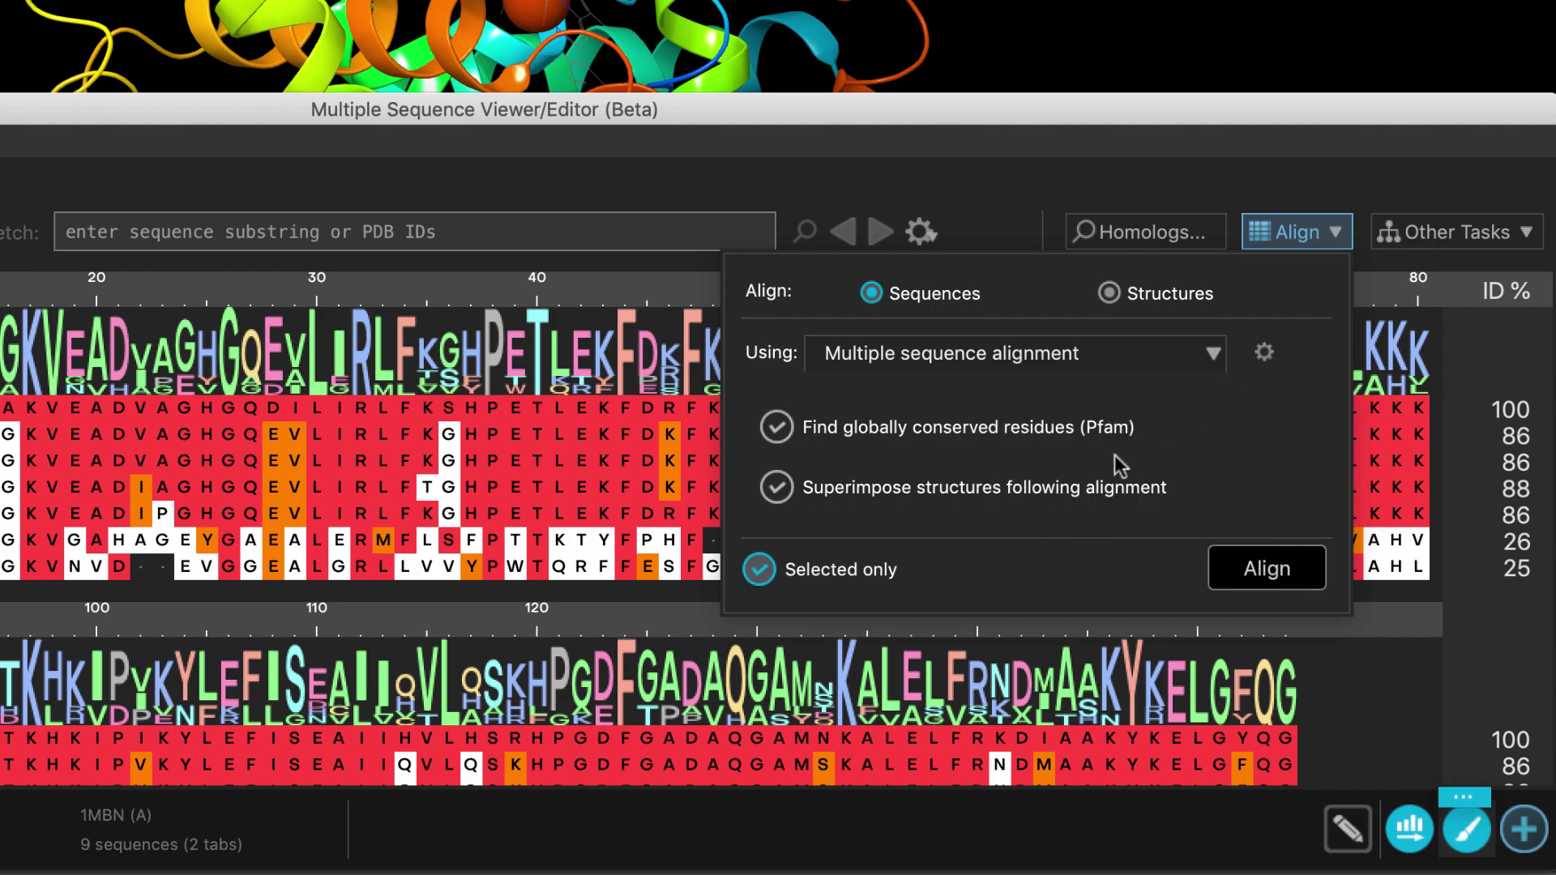
{"action": "left_click", "coordinate": [1072, 489]}
{"action": "left_click", "coordinate": [1153, 296]}
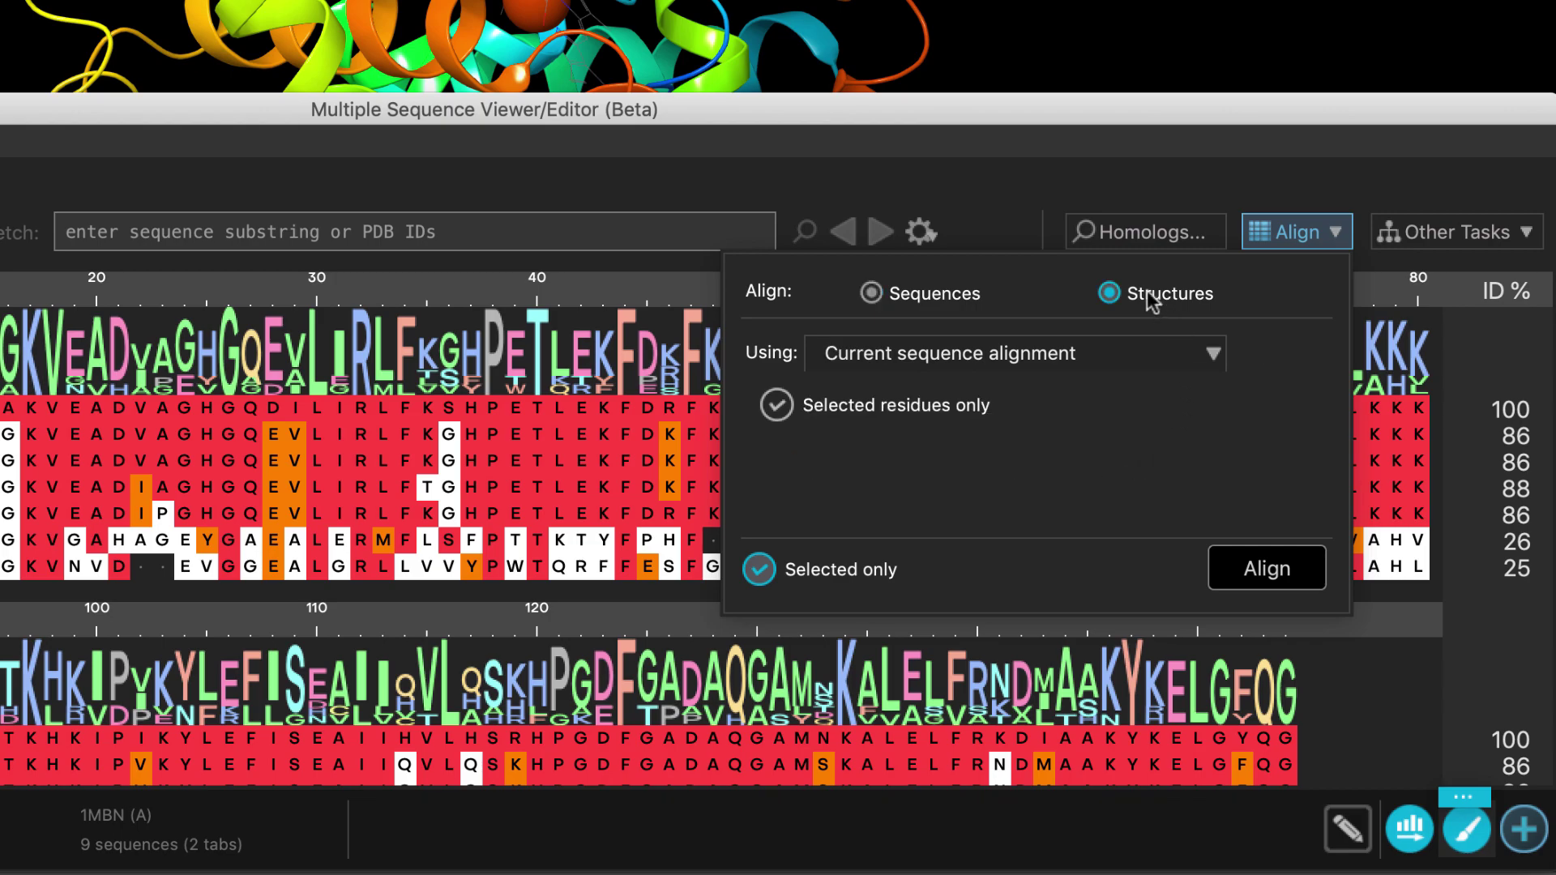
{"action": "left_click", "coordinate": [1214, 355]}
{"action": "left_click", "coordinate": [1170, 413]}
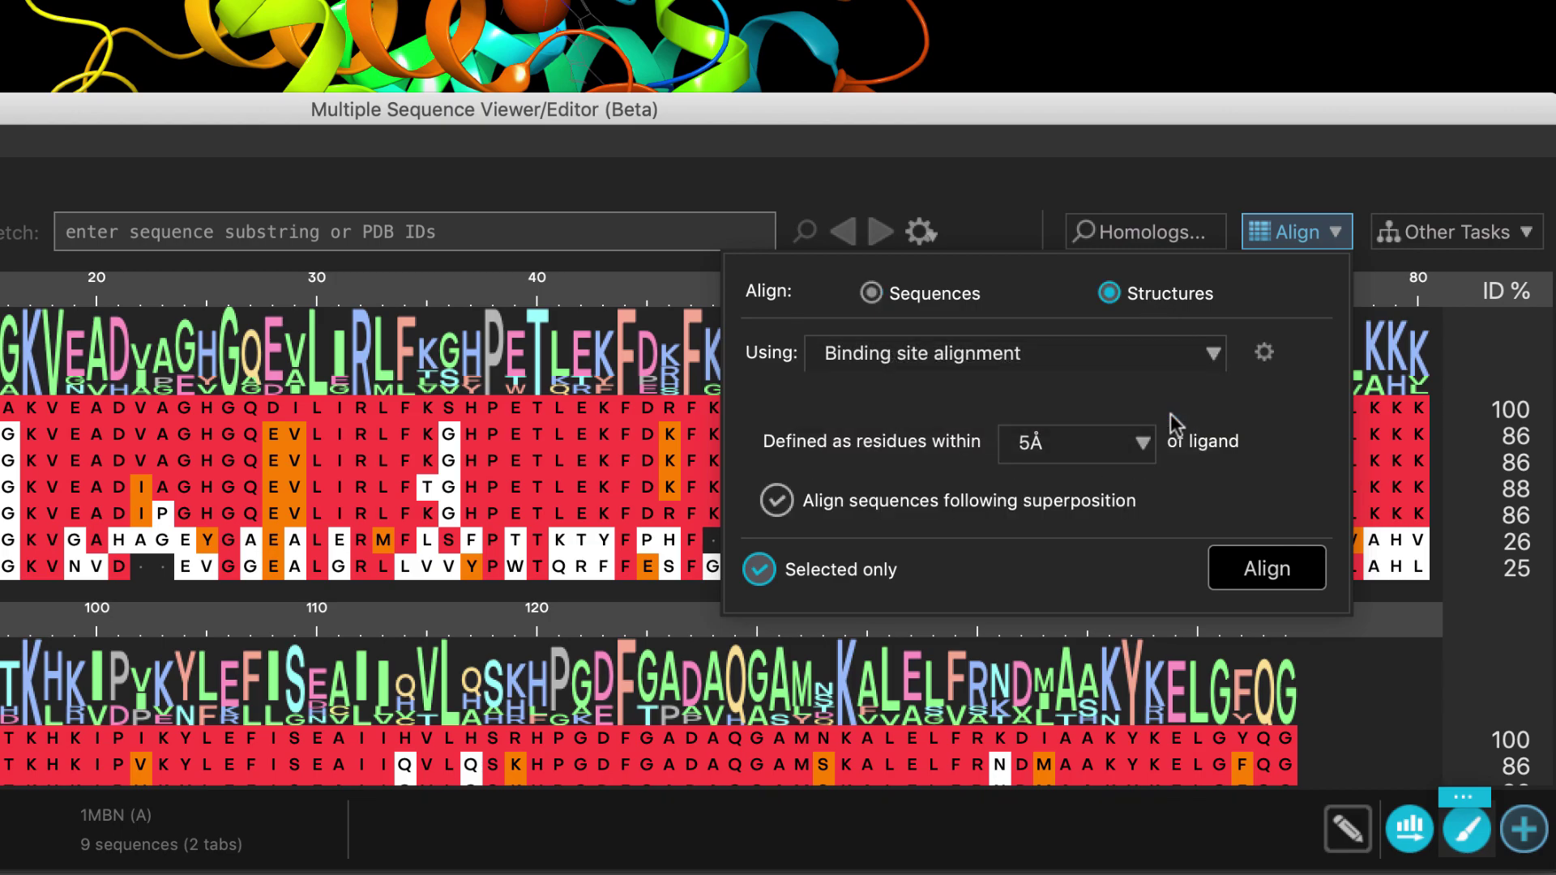
Step: Review the BLAST homolog search options, then close the search without running it
{"action": "left_click", "coordinate": [1162, 238]}
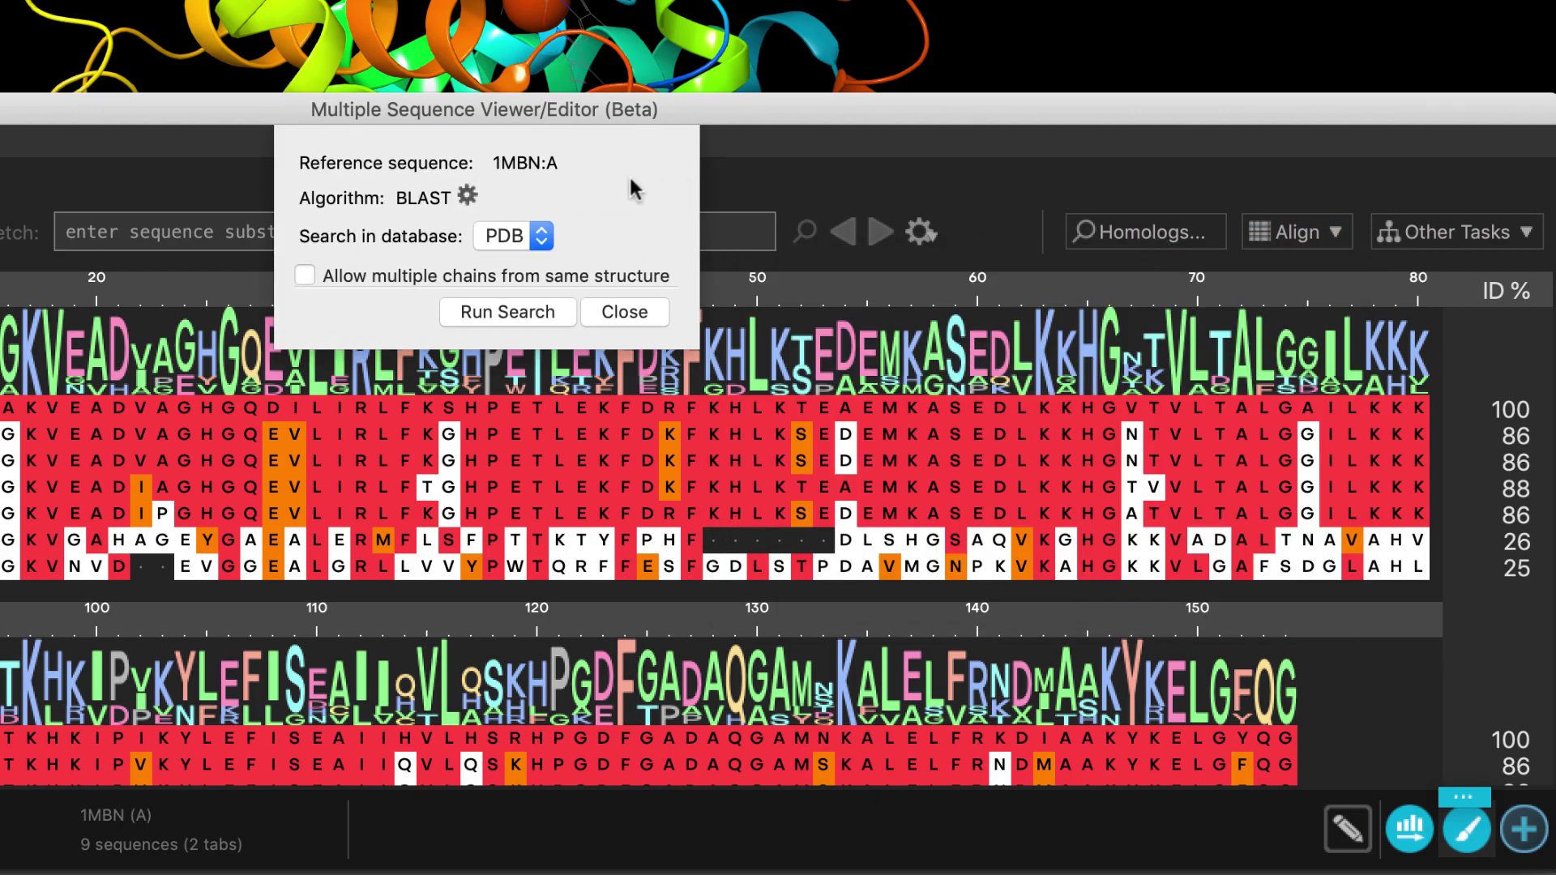
{"action": "left_click", "coordinate": [468, 196]}
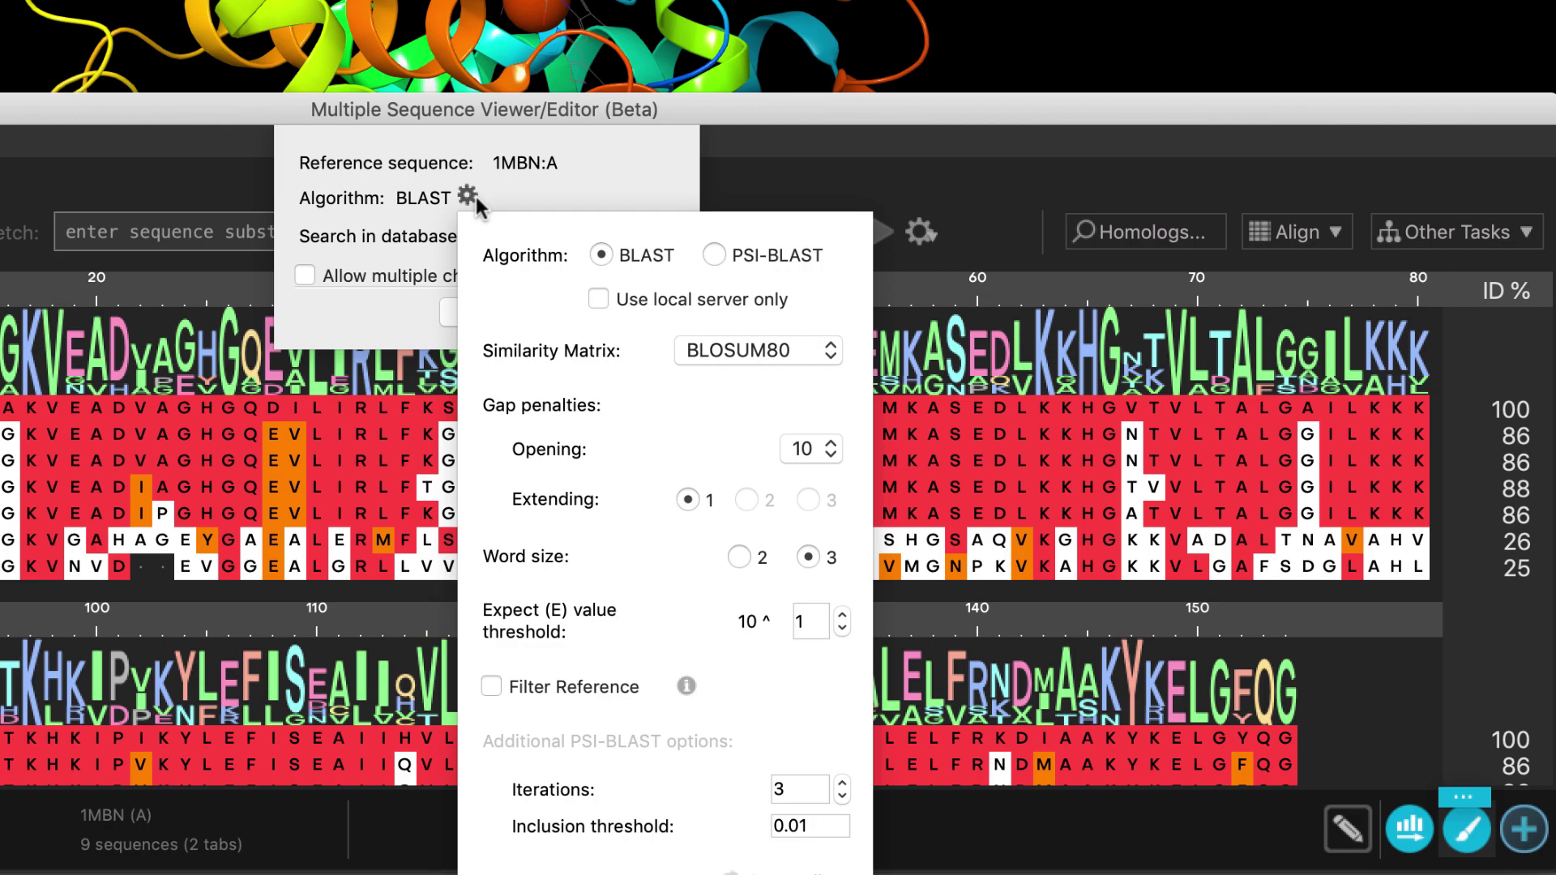
{"action": "left_click", "coordinate": [475, 198]}
{"action": "left_click", "coordinate": [623, 312]}
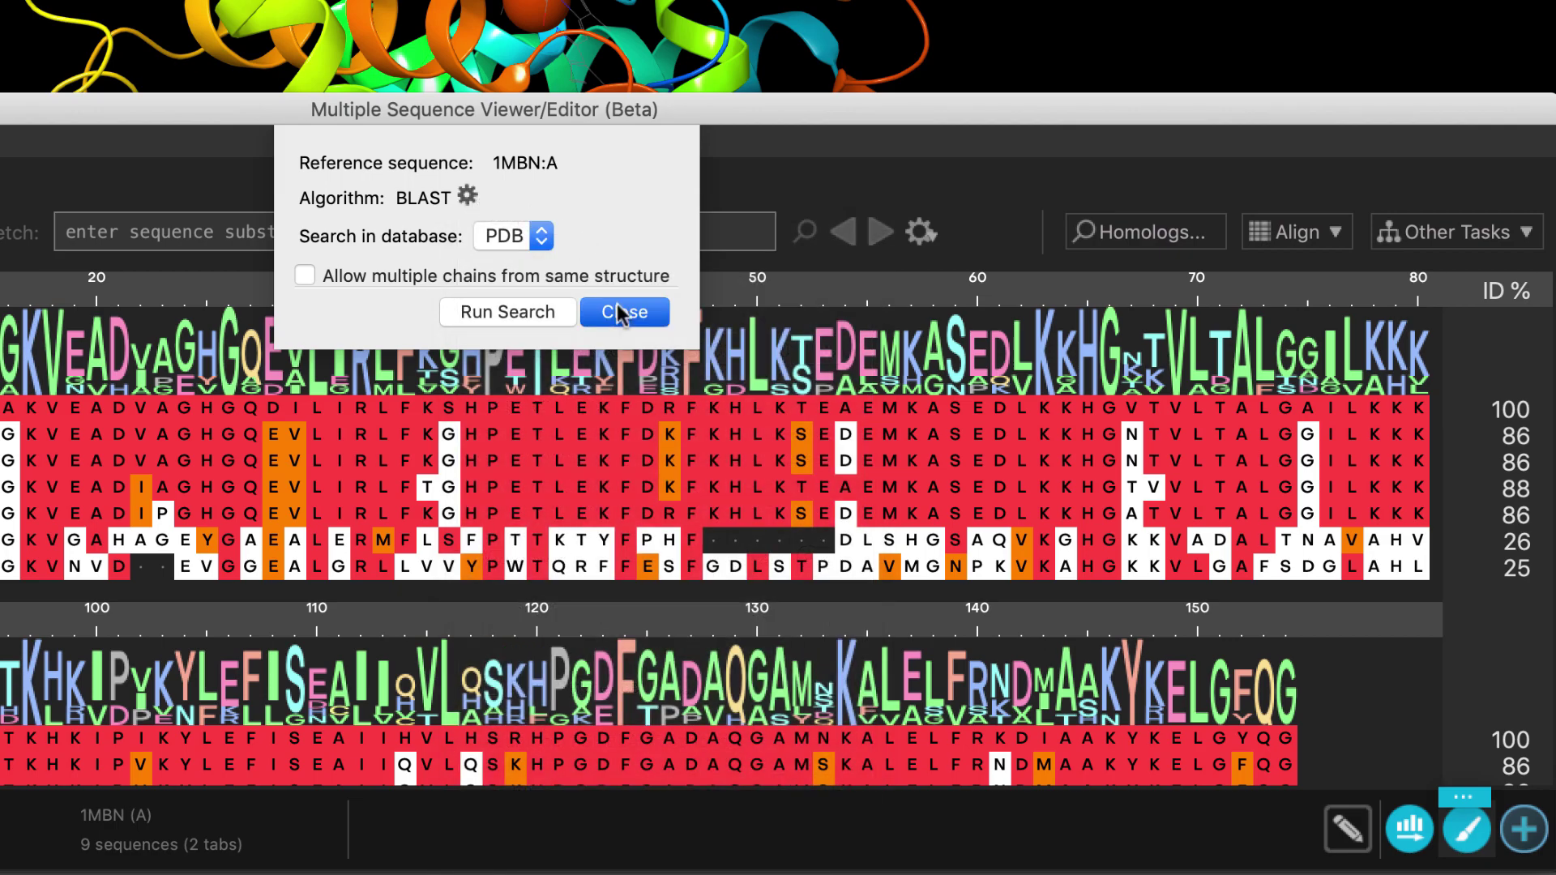
Step: Inspect Compute Sequence Descriptors from Other Tasks and cancel it
{"action": "left_click", "coordinate": [1453, 232]}
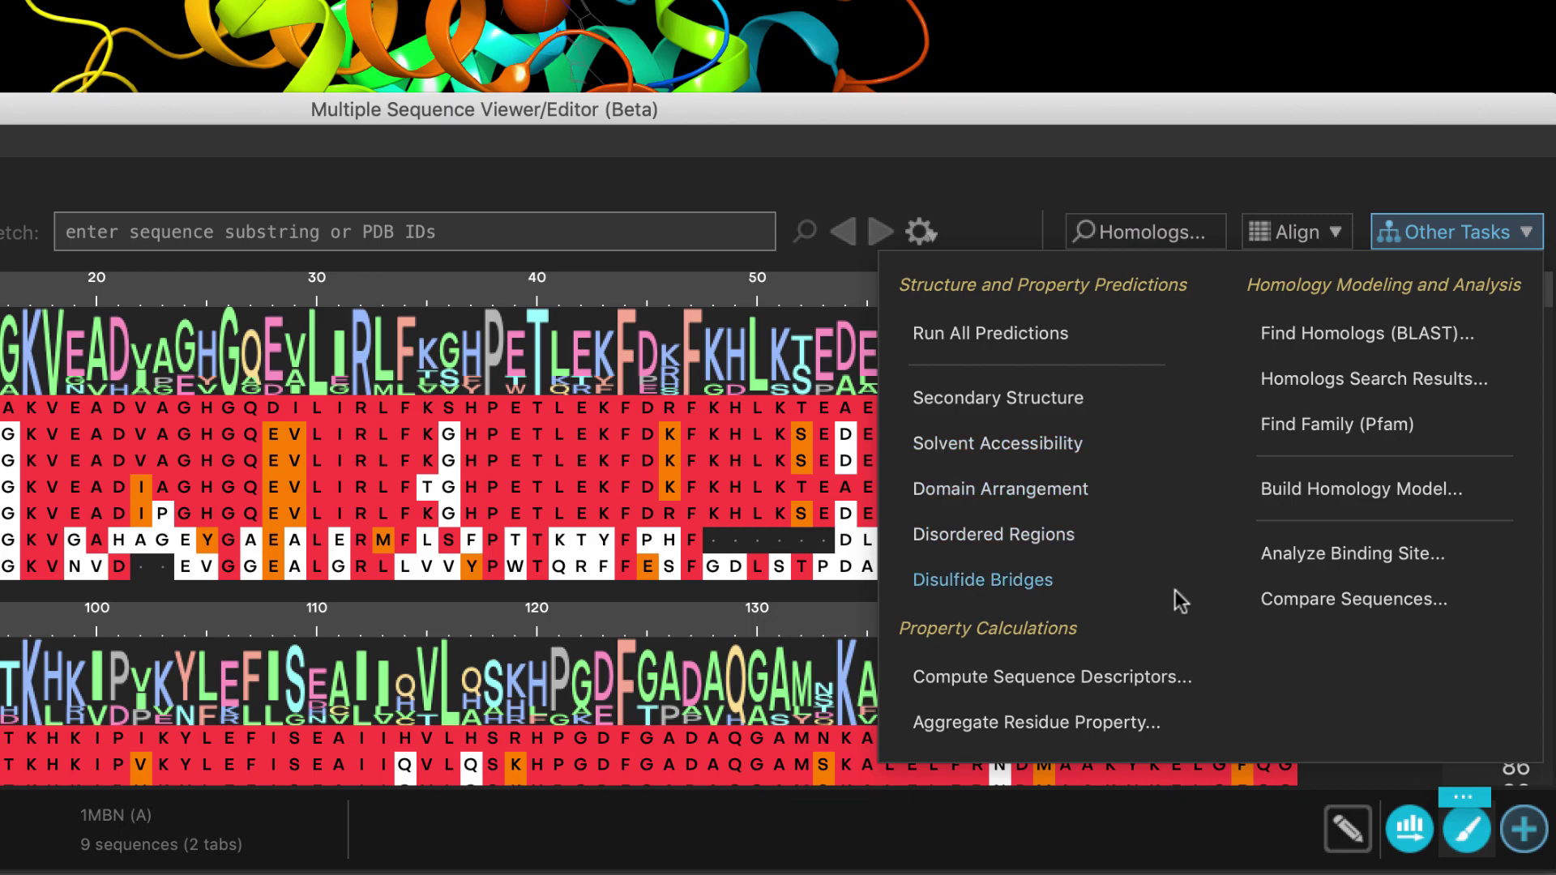
{"action": "left_click", "coordinate": [1169, 679]}
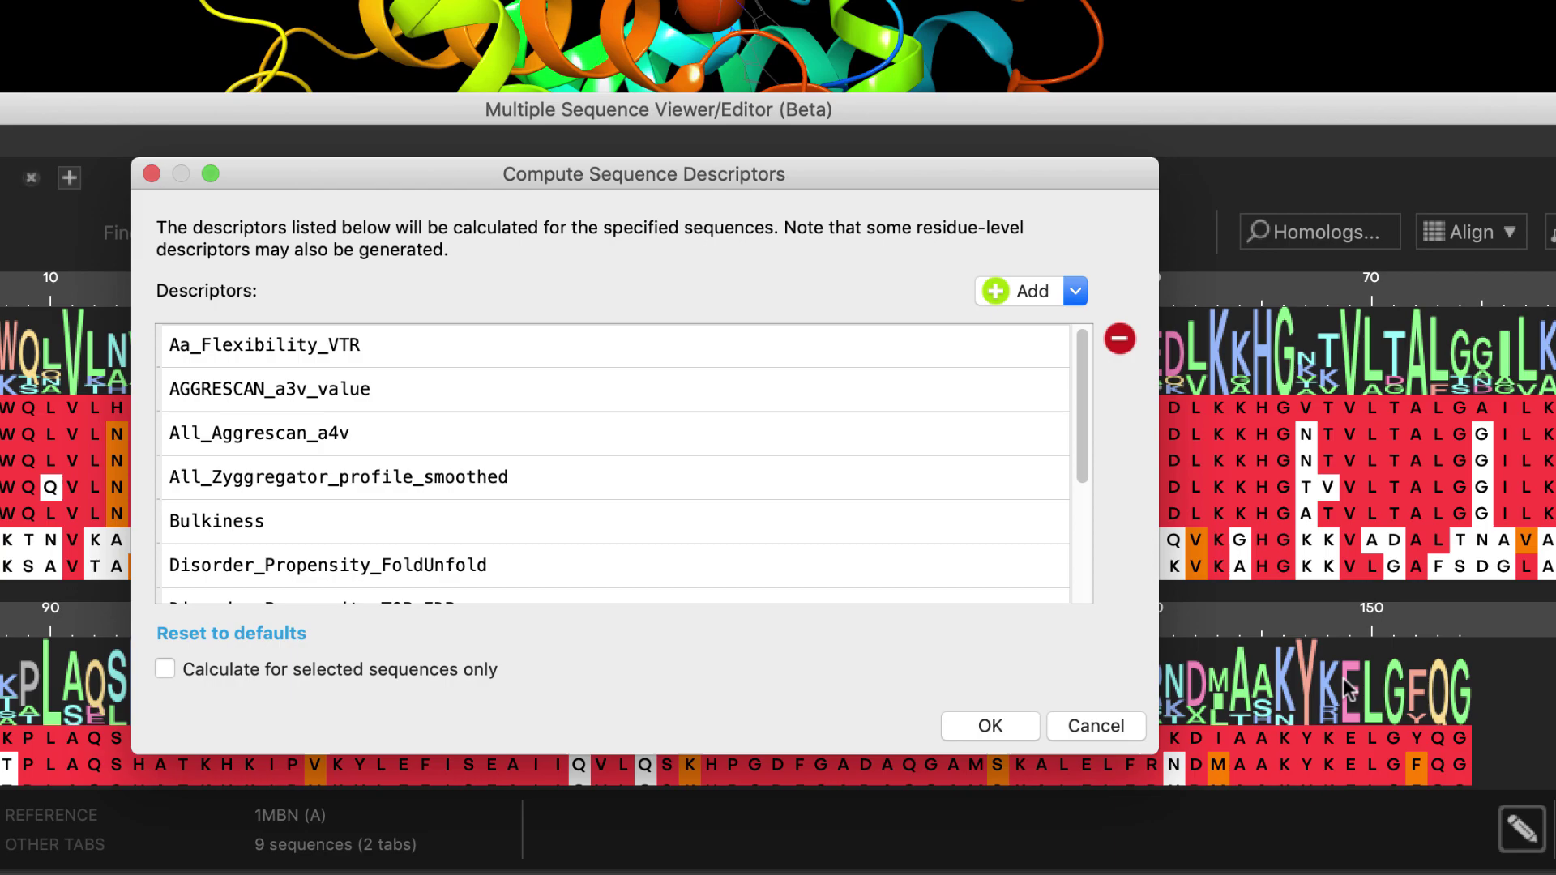
{"action": "left_click", "coordinate": [1125, 716]}
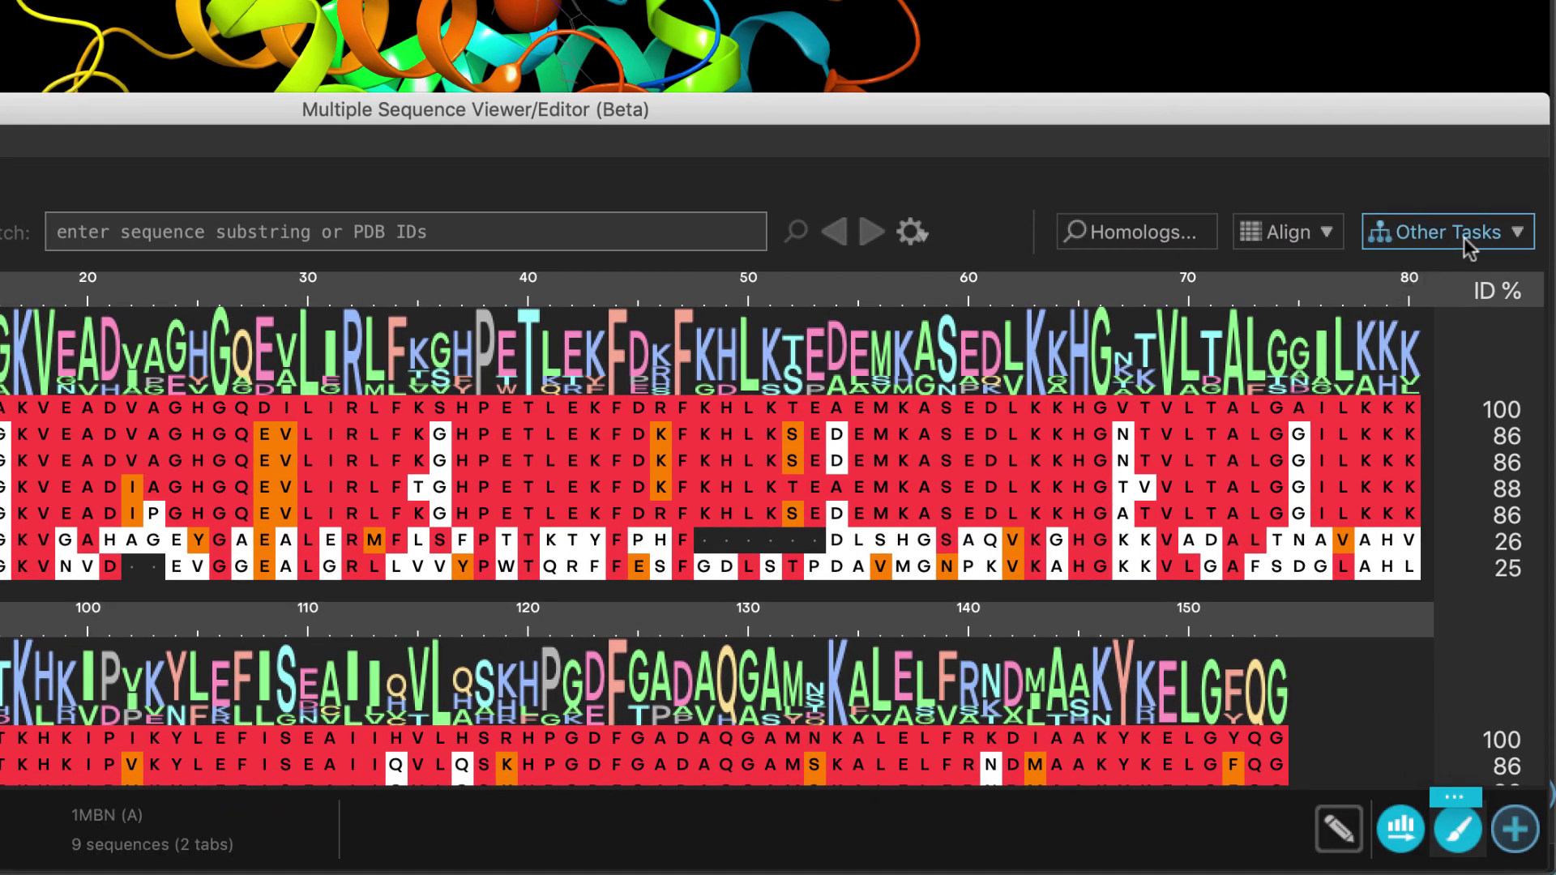
Step: In Build Homology Model, try chimera, homomultimer and heteromultimer template modes, then close
{"action": "left_click", "coordinate": [1464, 236]}
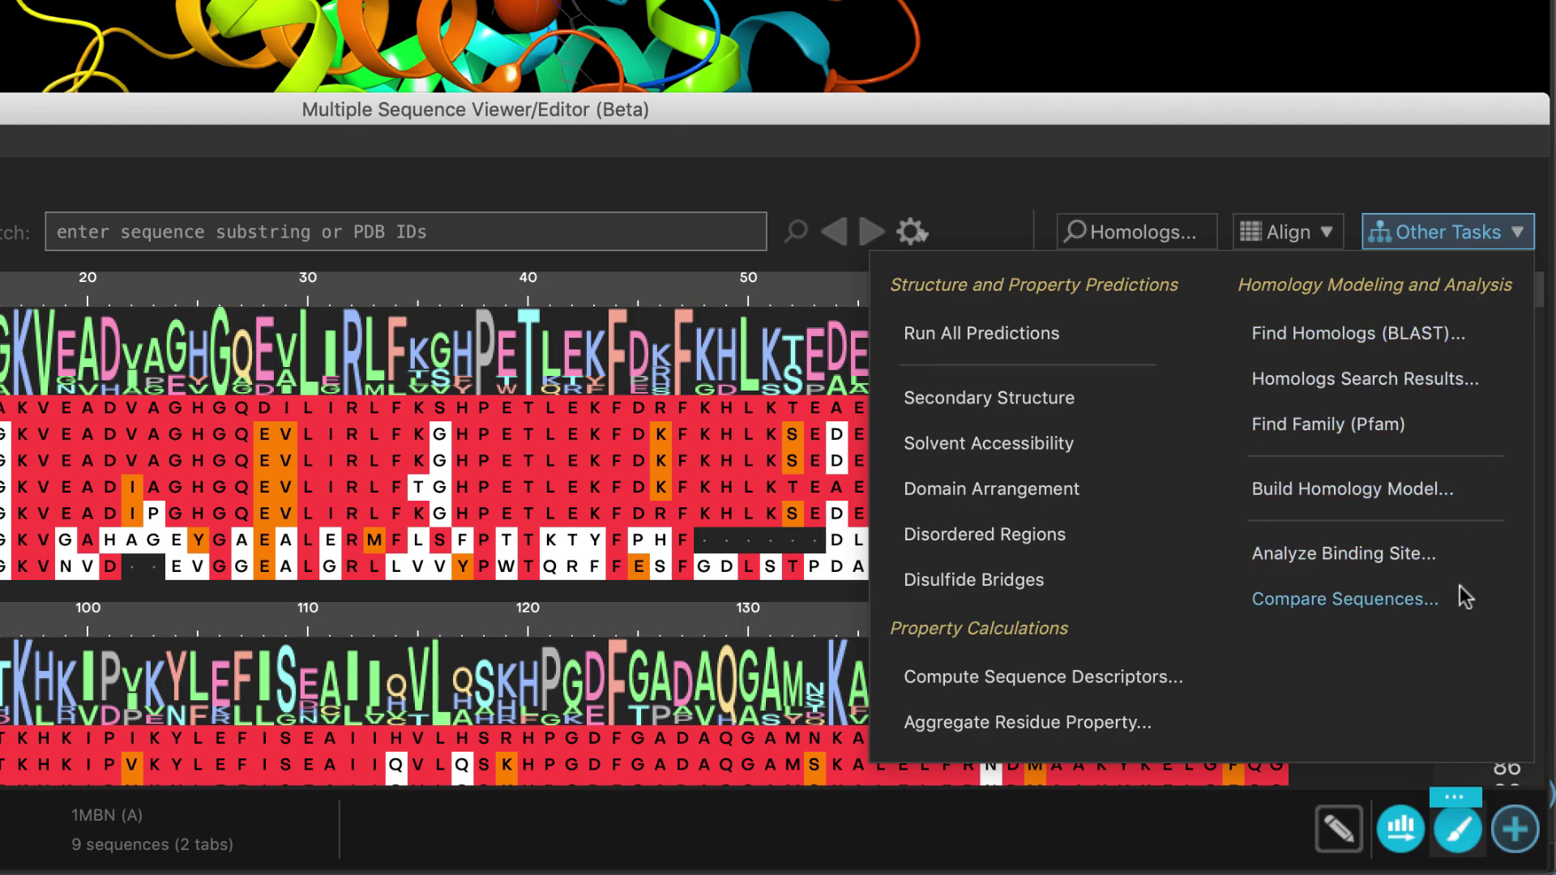
{"action": "left_click", "coordinate": [1431, 489]}
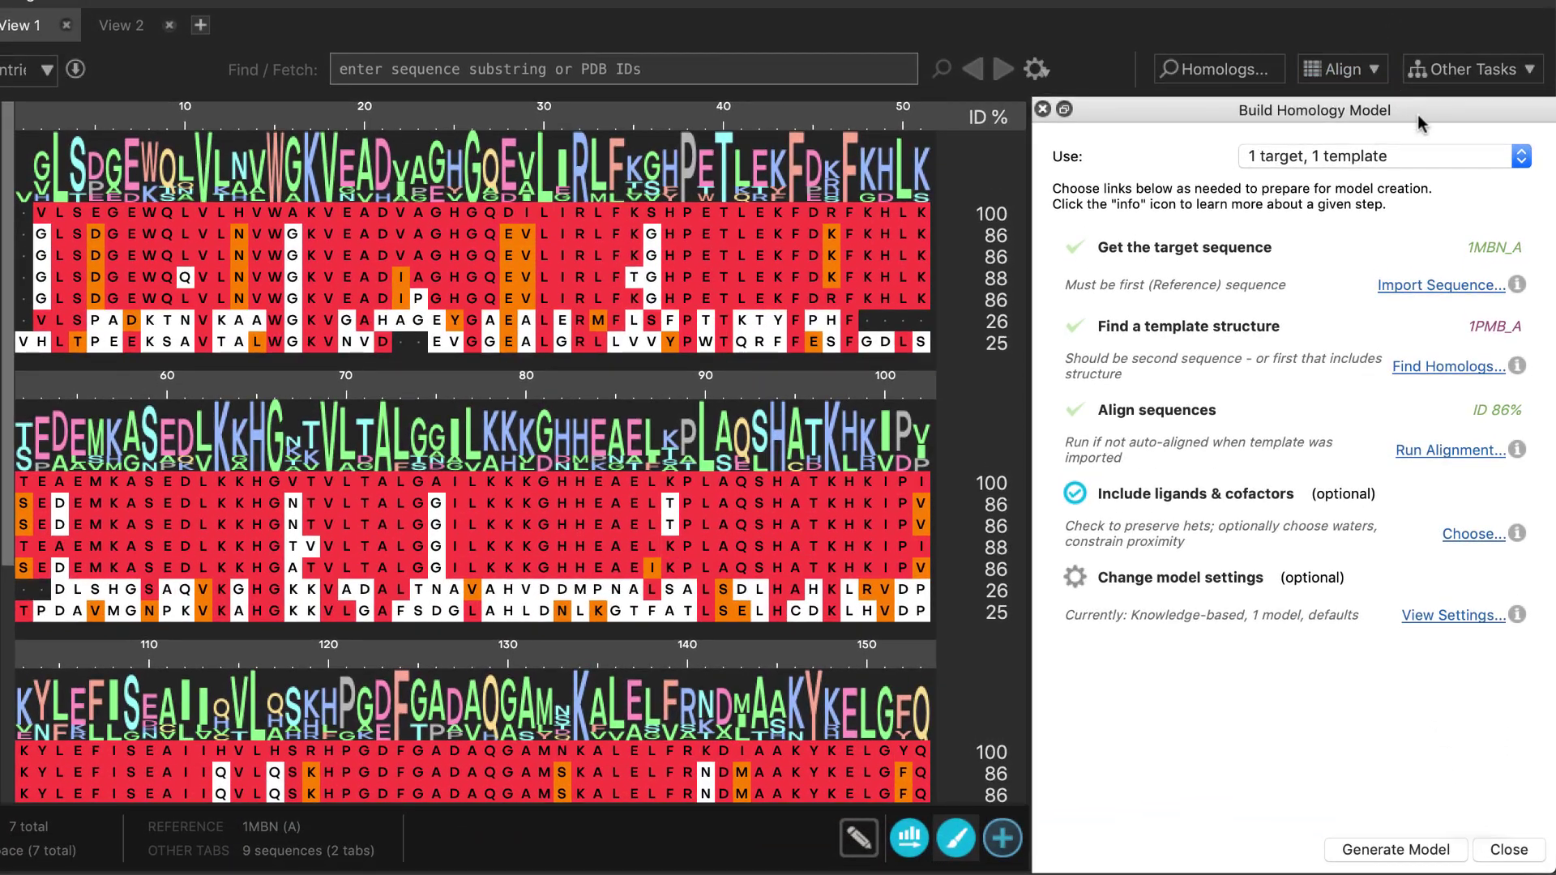
{"action": "left_click", "coordinate": [1494, 161]}
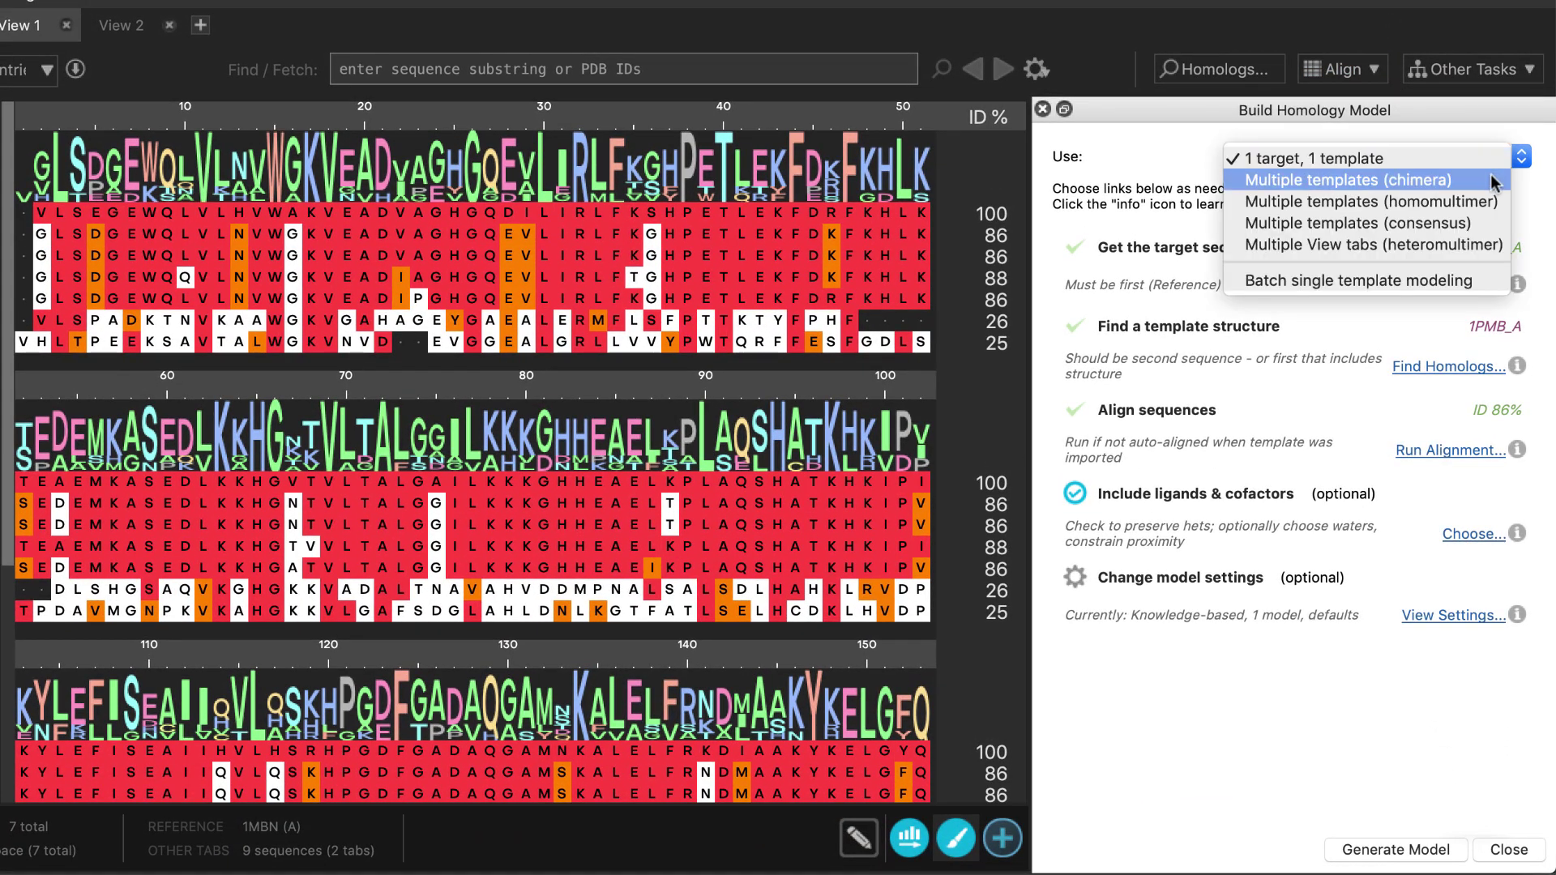
{"action": "left_click", "coordinate": [1496, 181]}
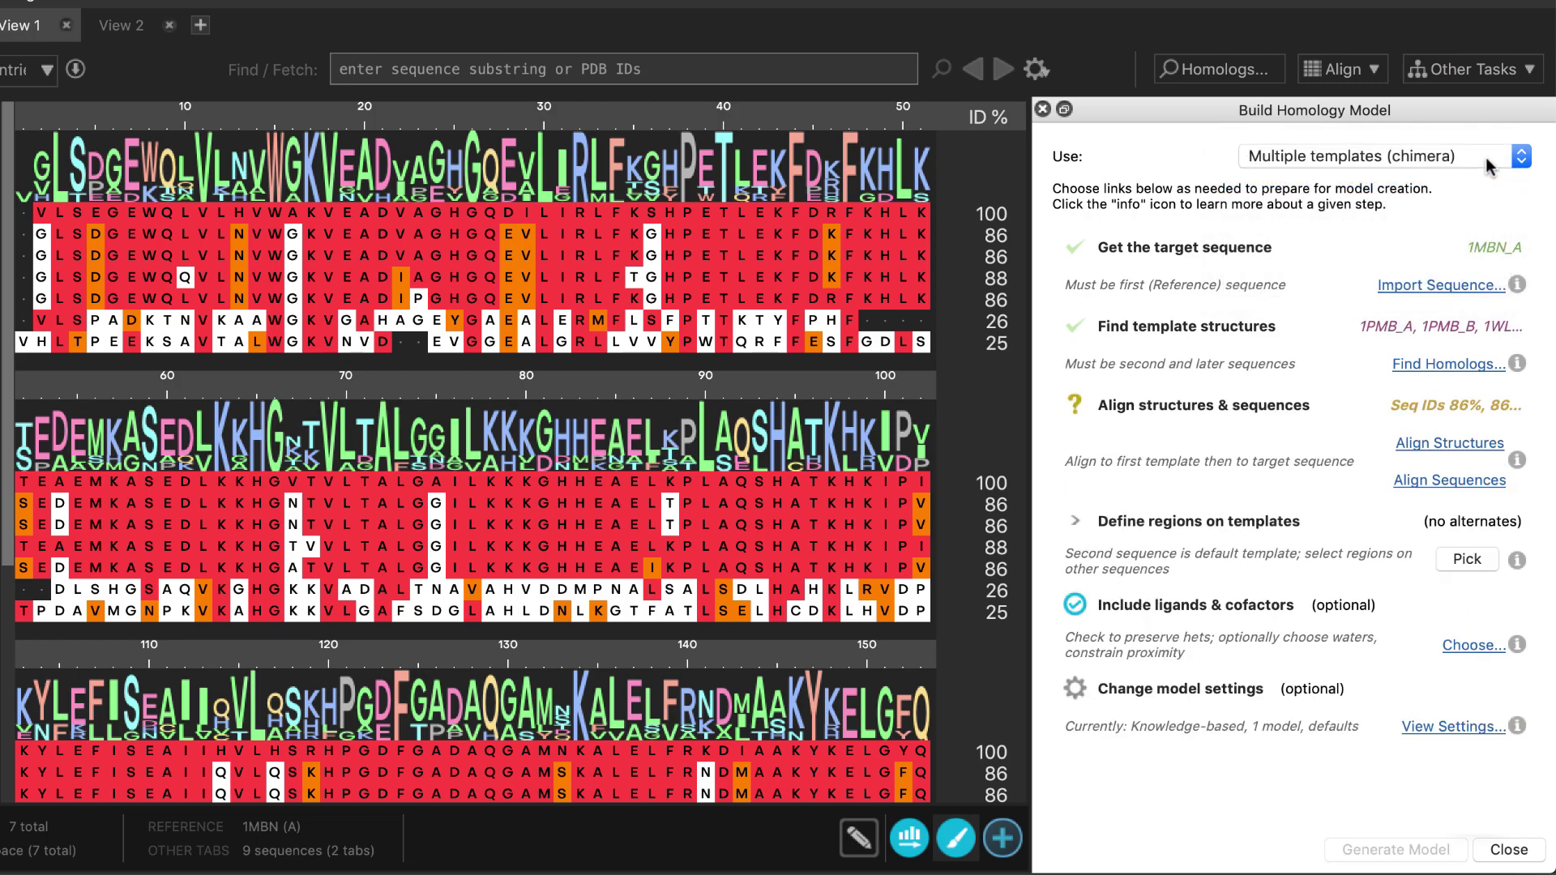
{"action": "left_click", "coordinate": [1485, 158]}
{"action": "left_click", "coordinate": [1484, 174]}
{"action": "left_click", "coordinate": [1480, 157]}
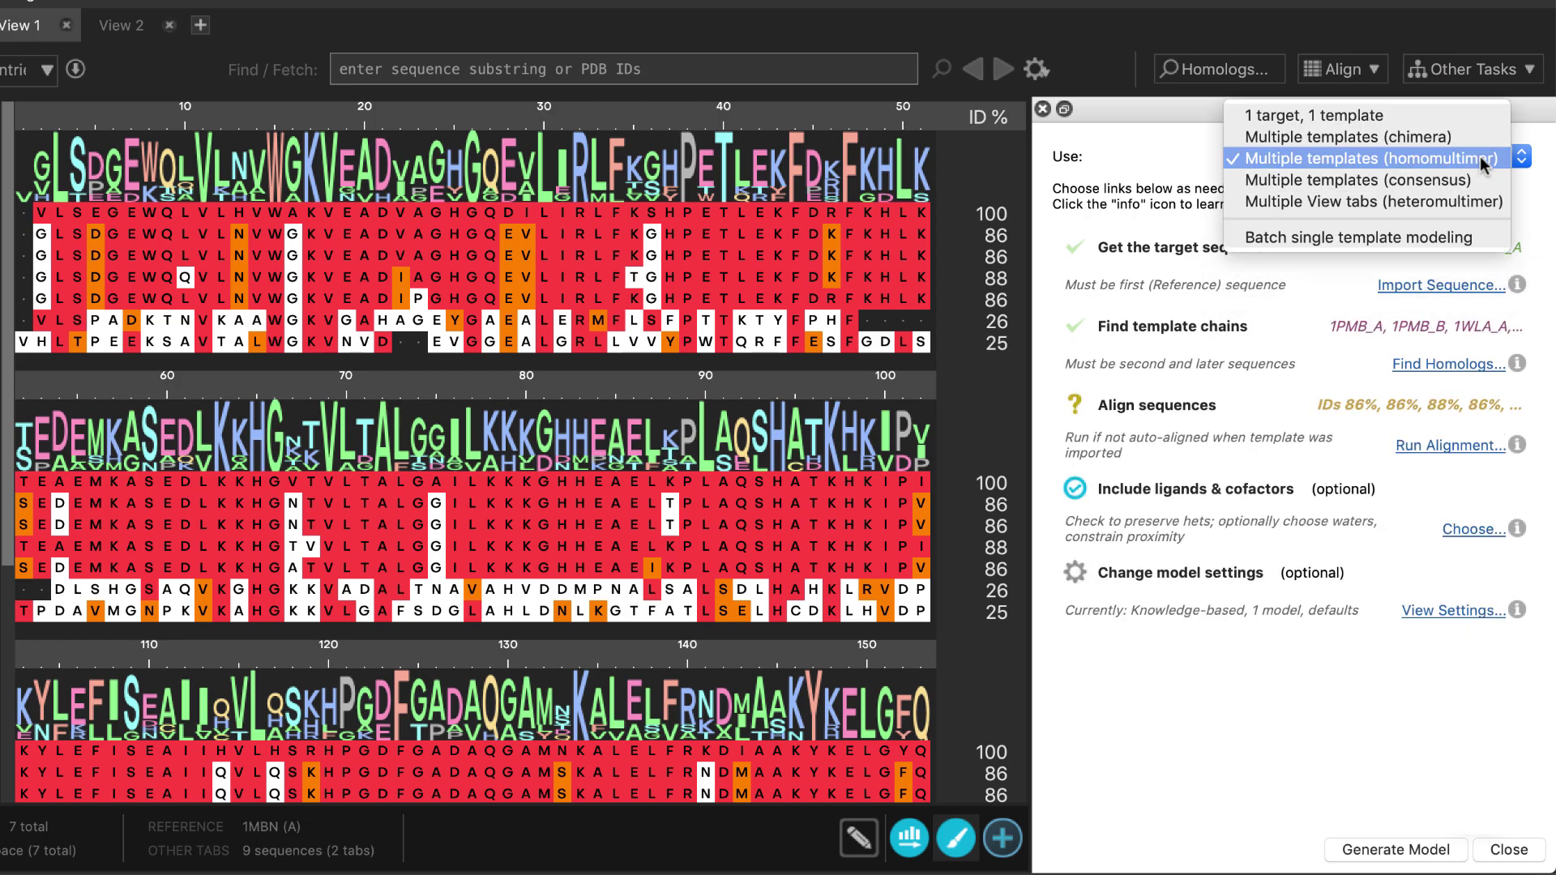
{"action": "left_click", "coordinate": [1477, 194]}
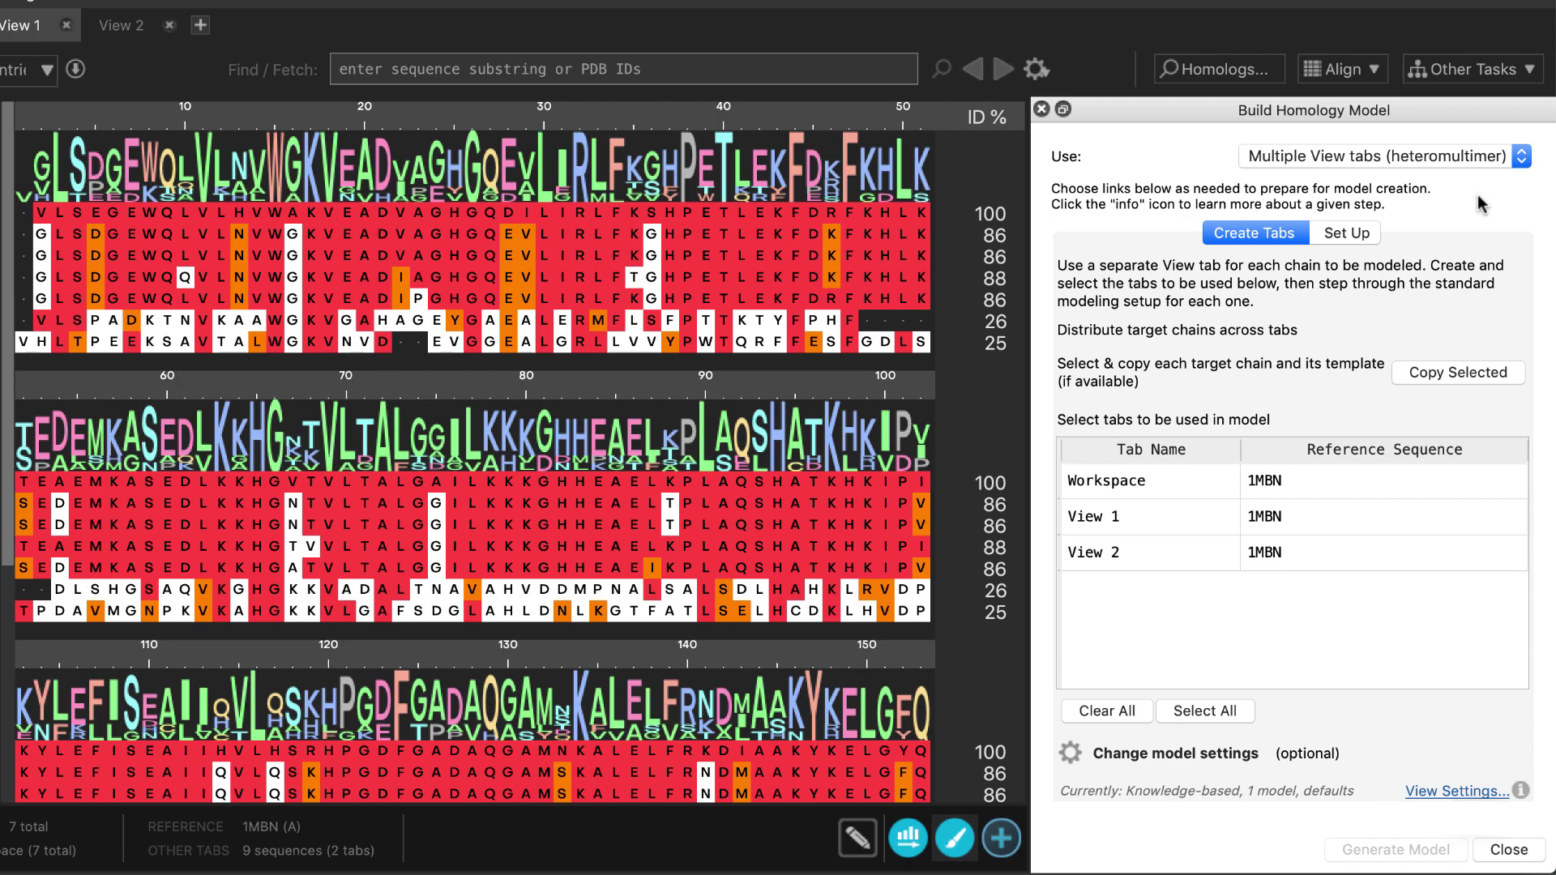
{"action": "left_click", "coordinate": [1509, 849]}
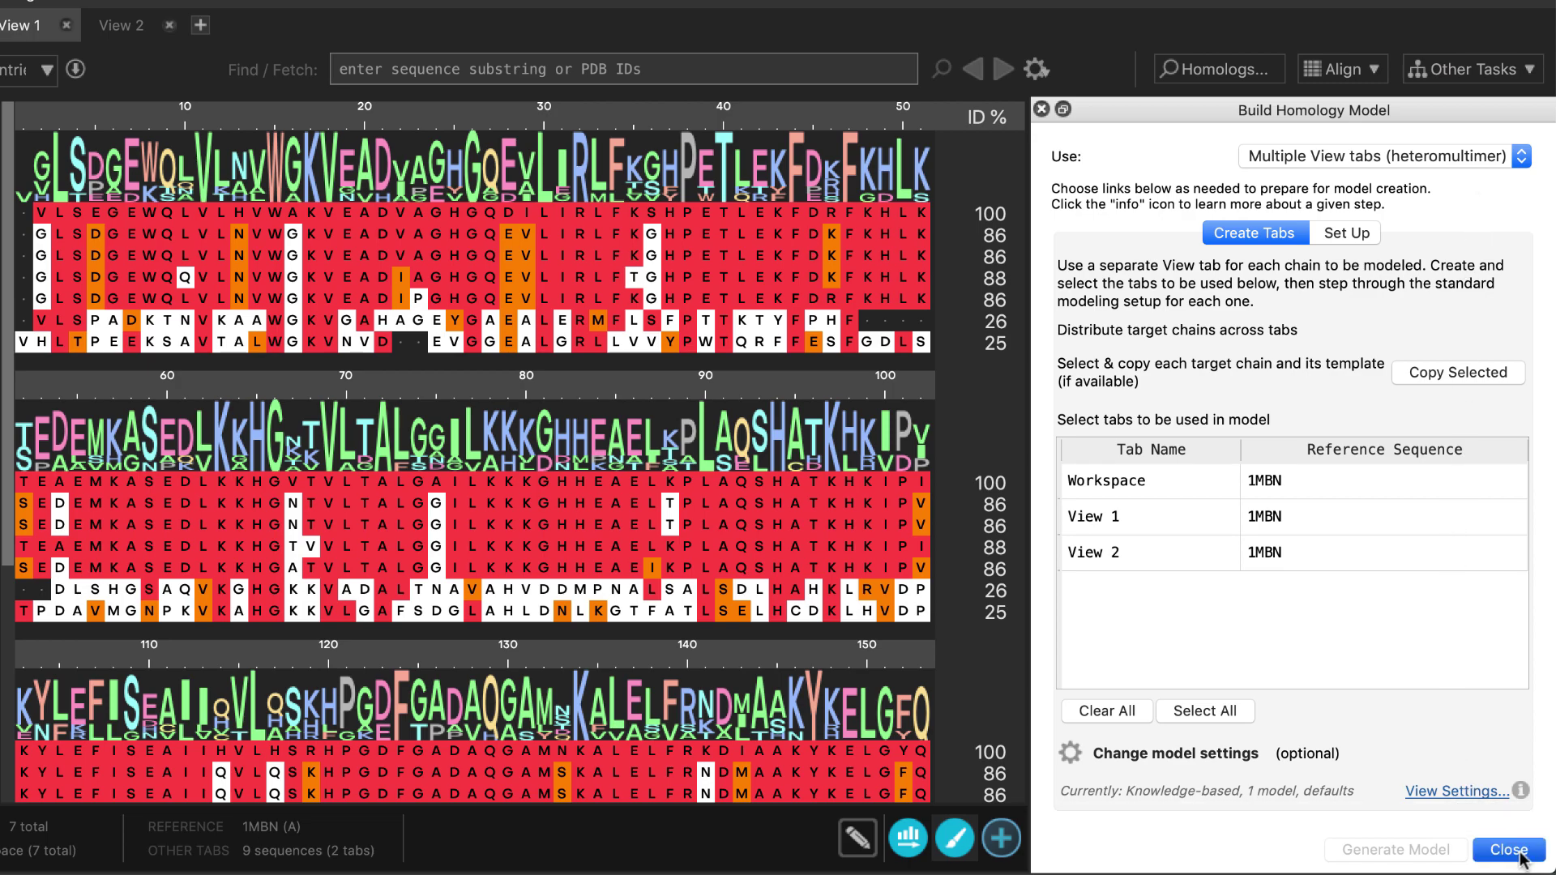
Step: In View Options, toggle Split Chains off and back on to label rows chain A or B
{"action": "left_click", "coordinate": [1521, 846]}
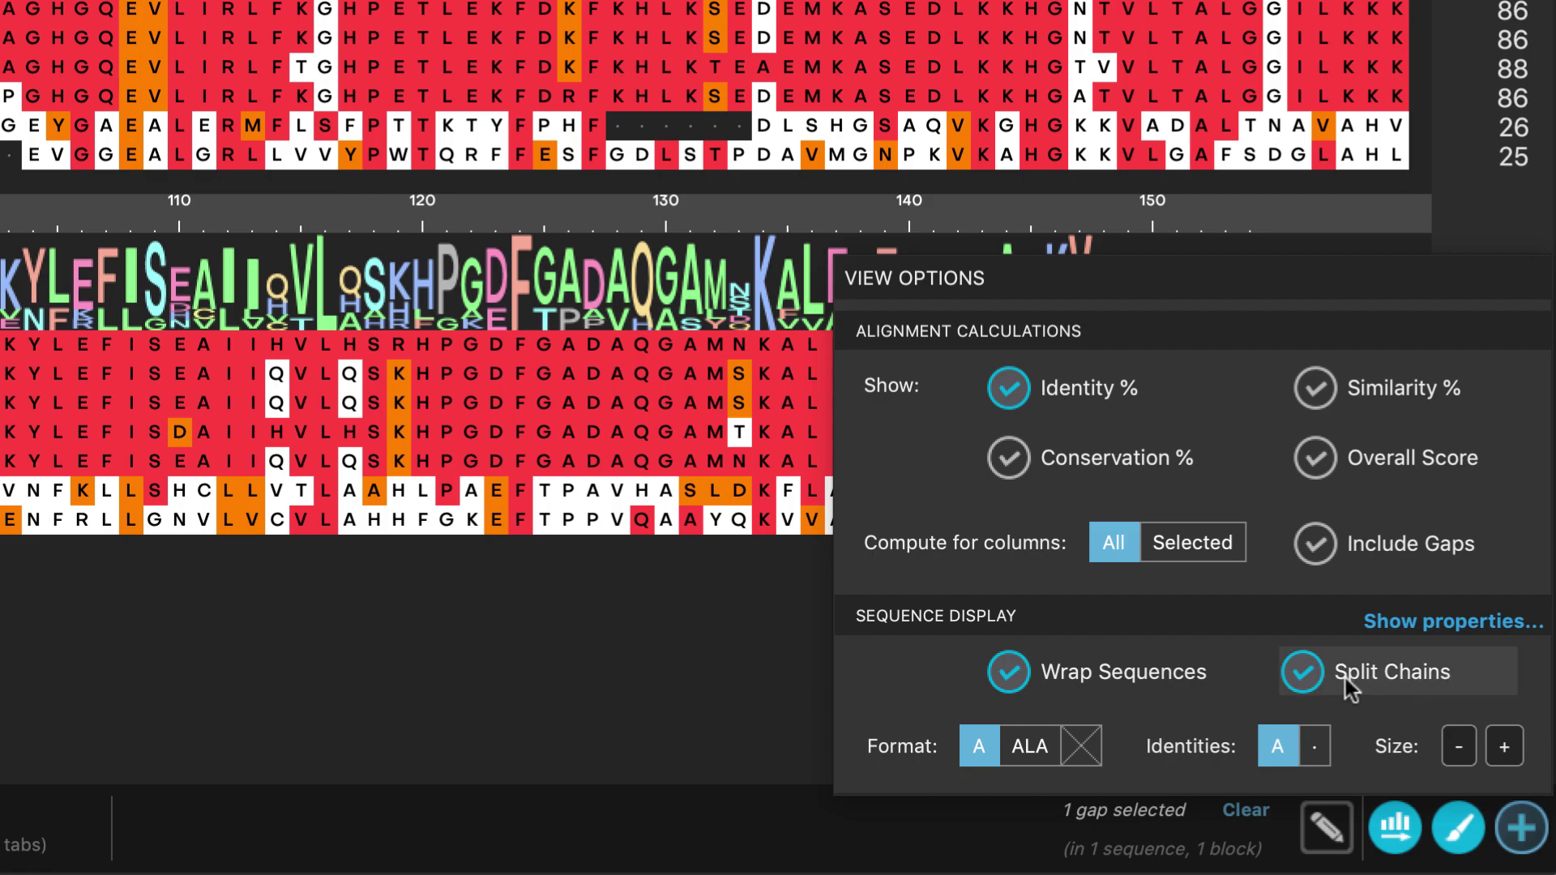
{"action": "left_click", "coordinate": [1381, 679]}
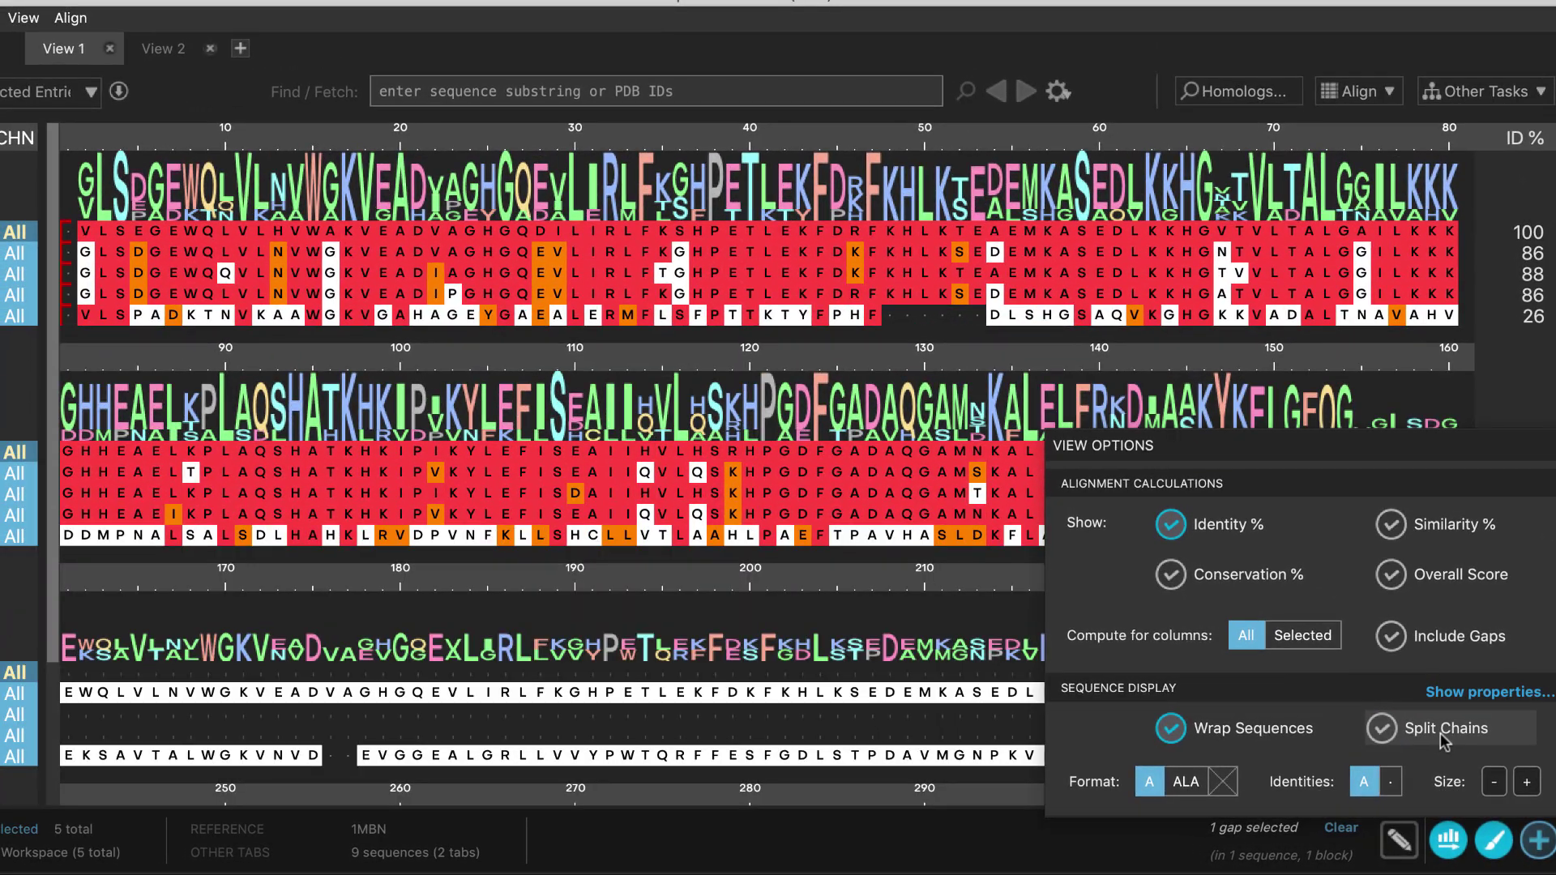
{"action": "left_click", "coordinate": [1440, 732]}
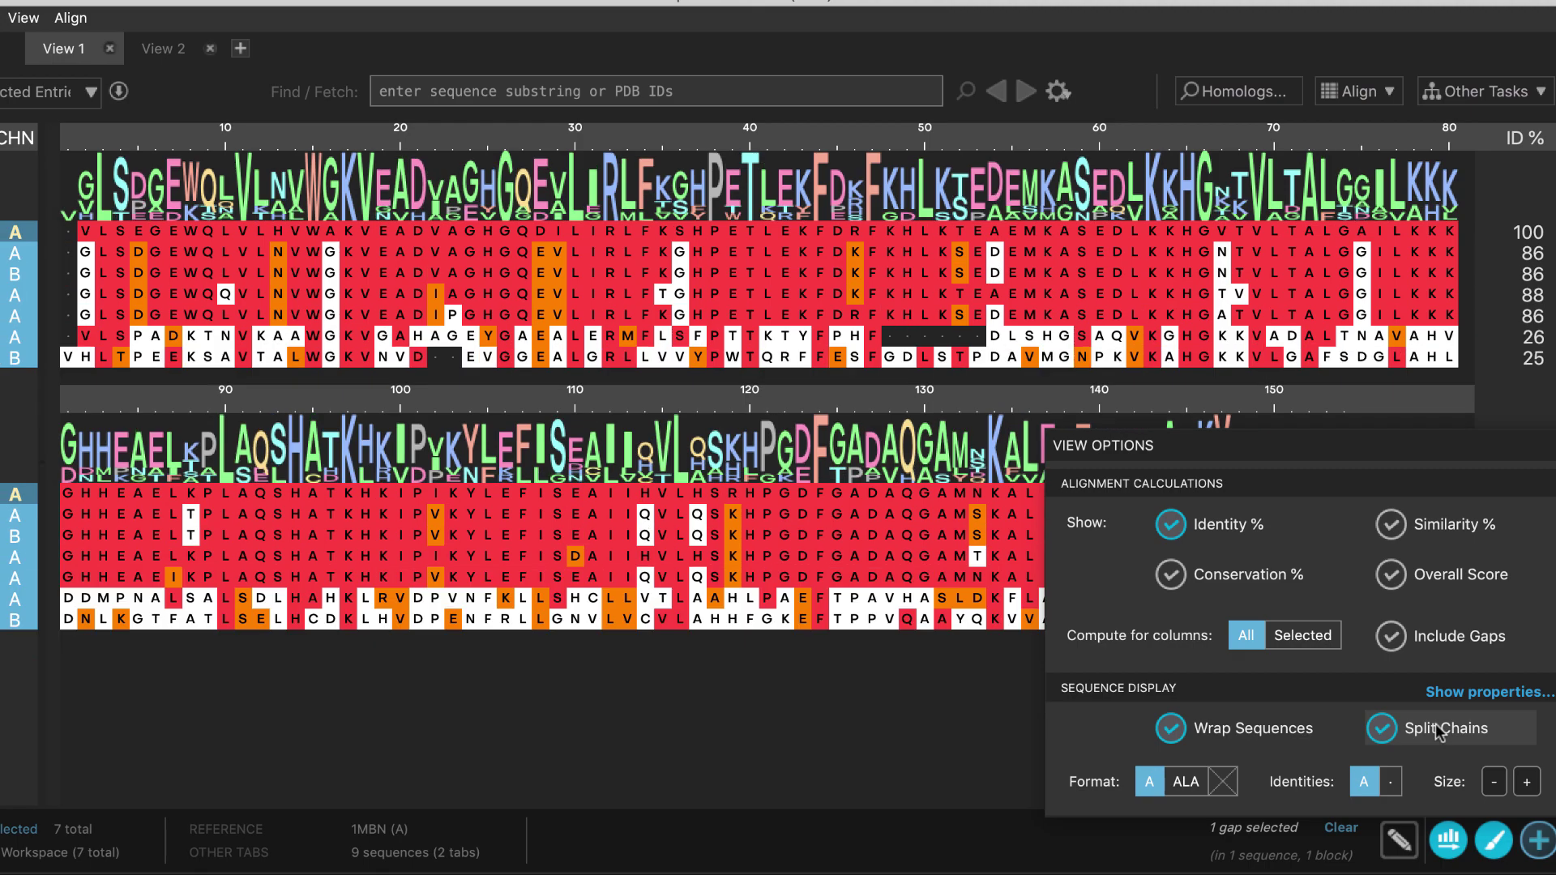
Step: Colour sequences by Side Chain Chemistry with Weight Colors enabled
{"action": "left_click", "coordinate": [1495, 839]}
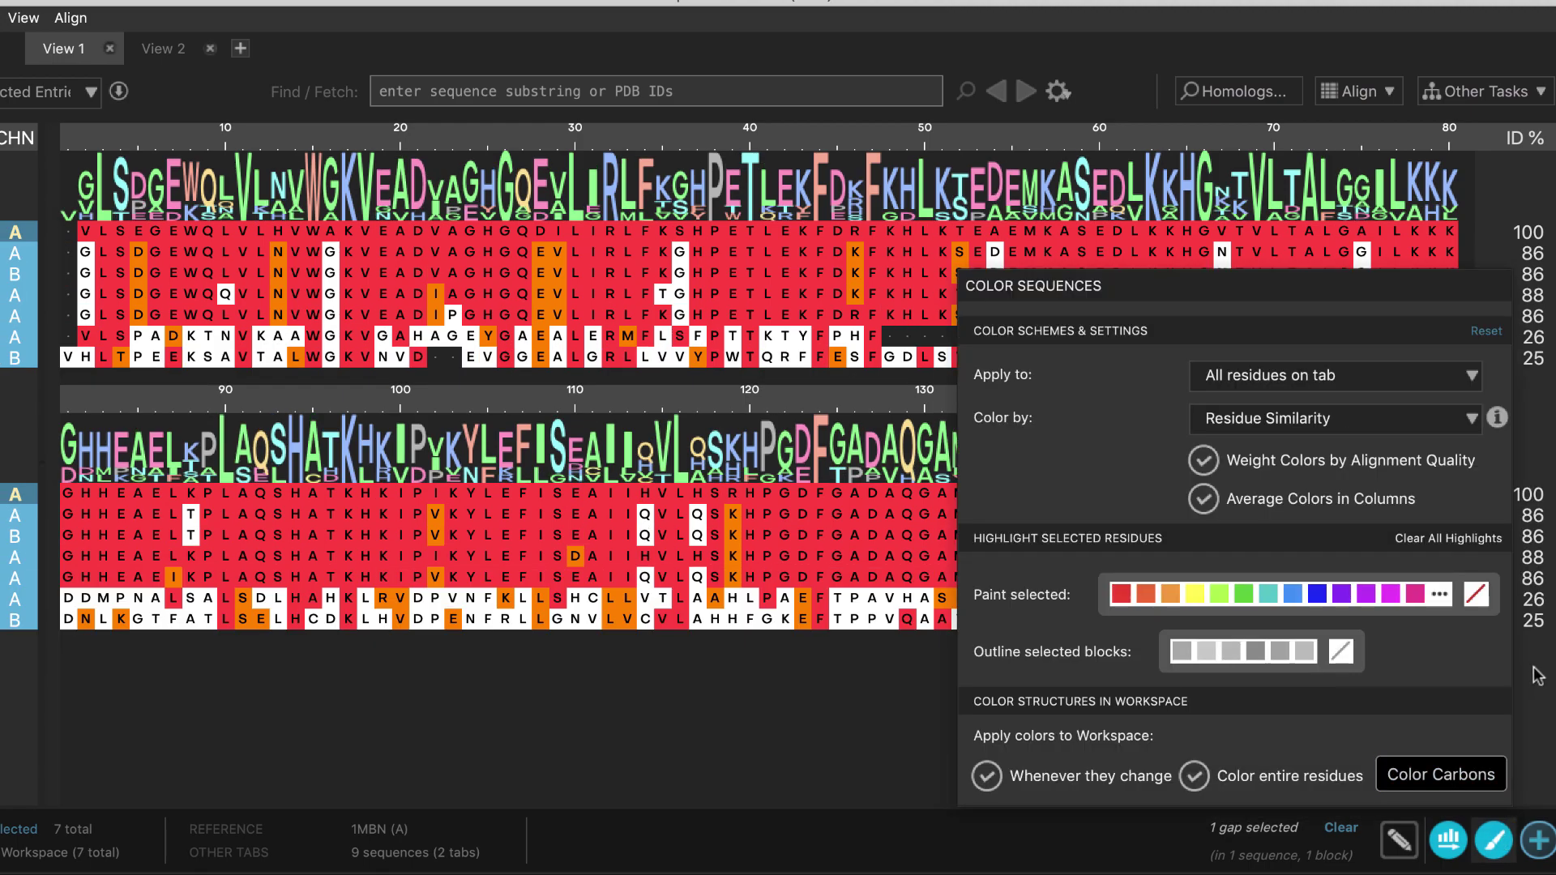
{"action": "left_click", "coordinate": [1458, 418]}
{"action": "left_click", "coordinate": [1411, 385]}
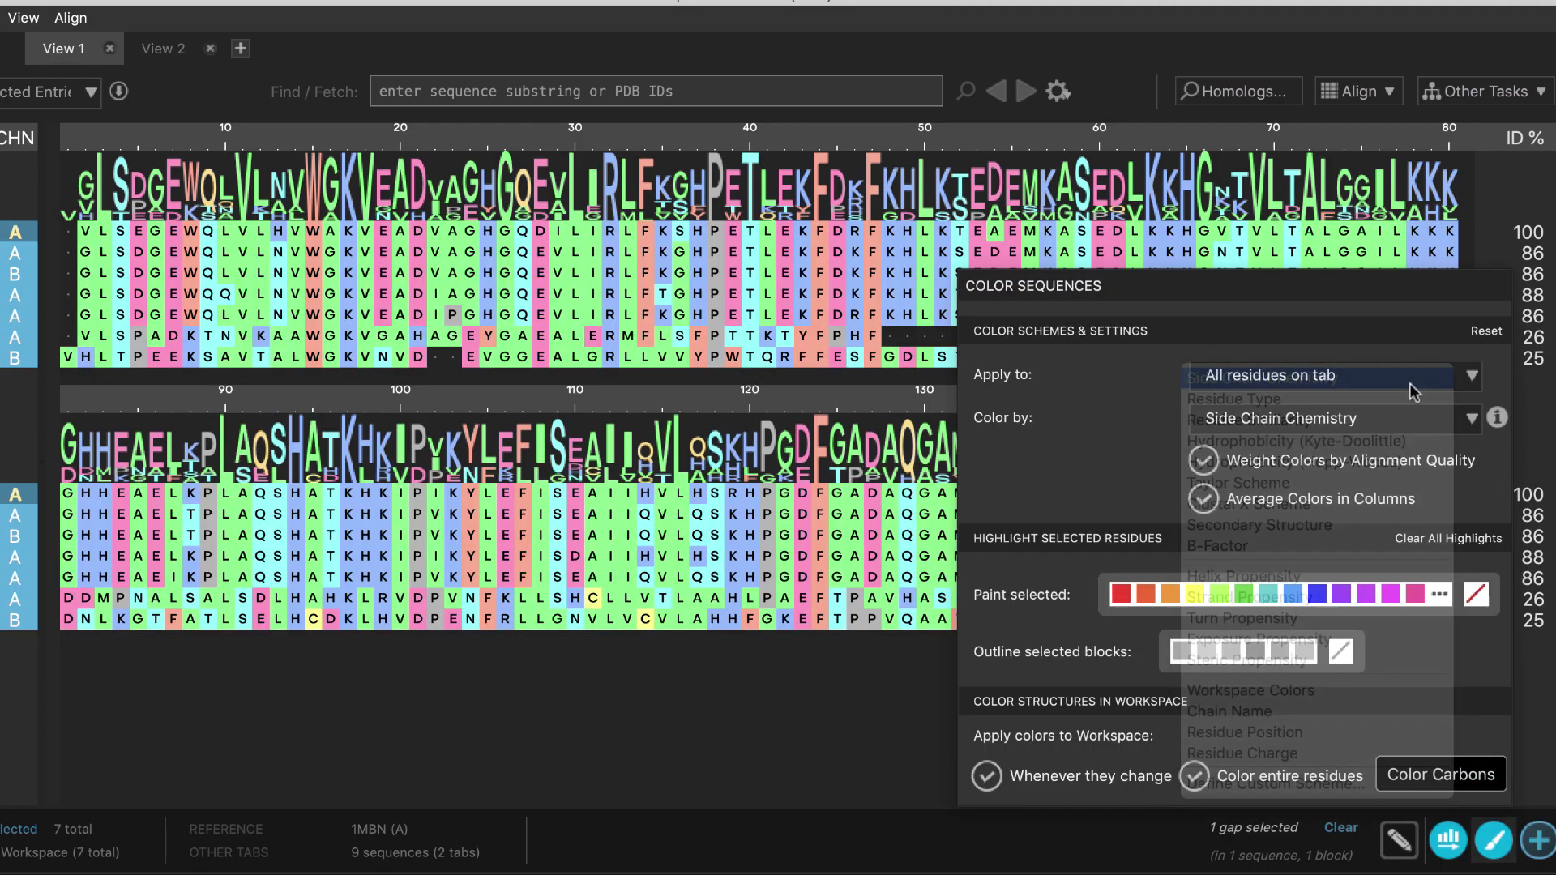
{"action": "left_click", "coordinate": [1432, 467]}
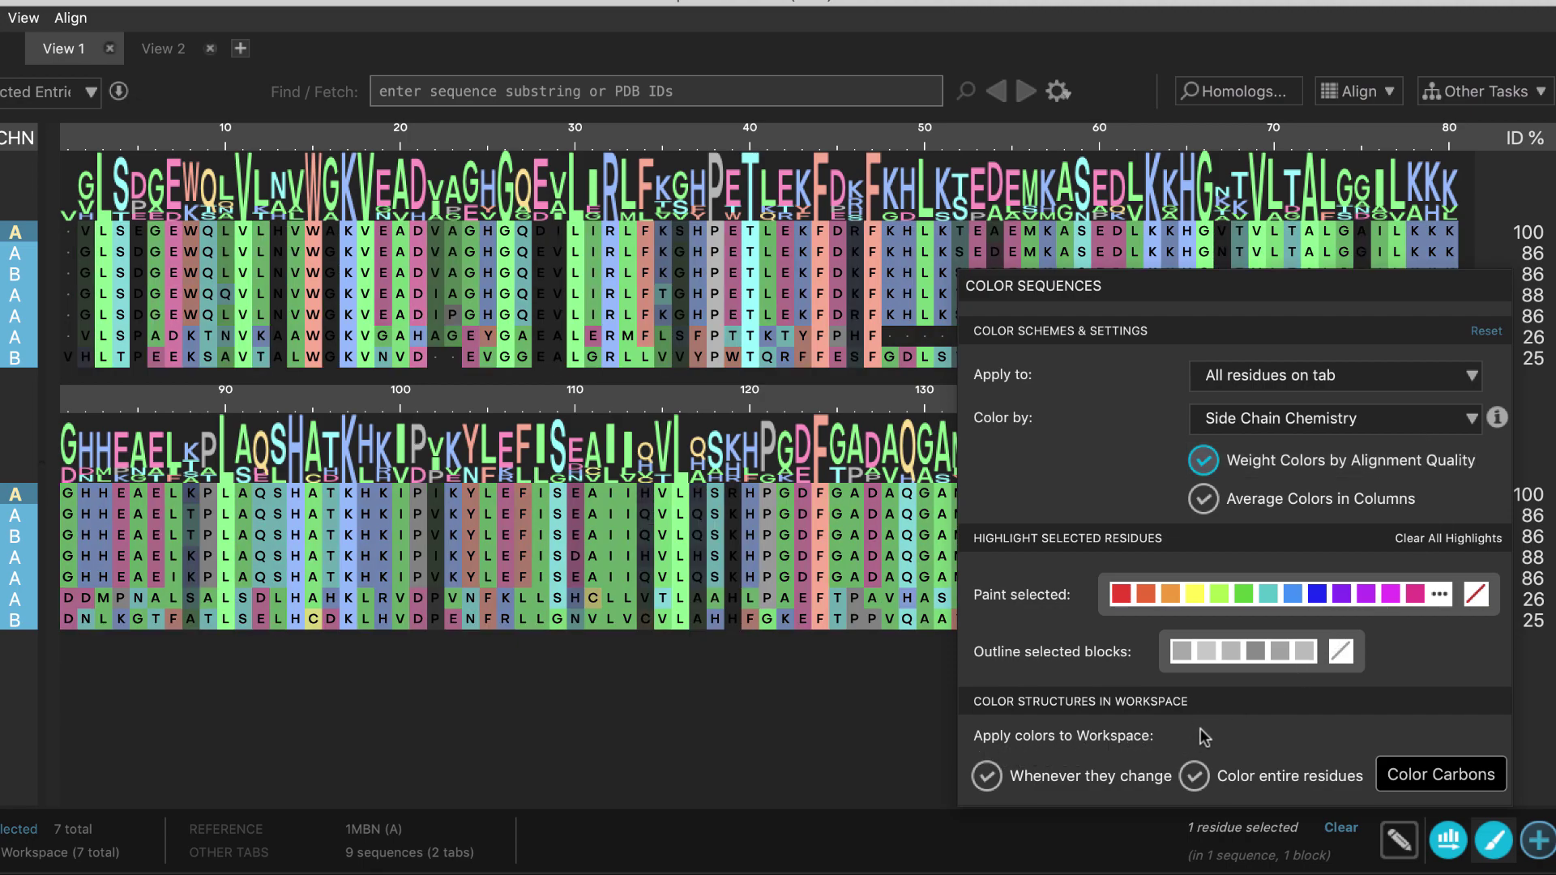
Step: Add Secondary Structure and Mean Hydrophobicity annotations, grouped by type
{"action": "left_click", "coordinate": [1448, 841]}
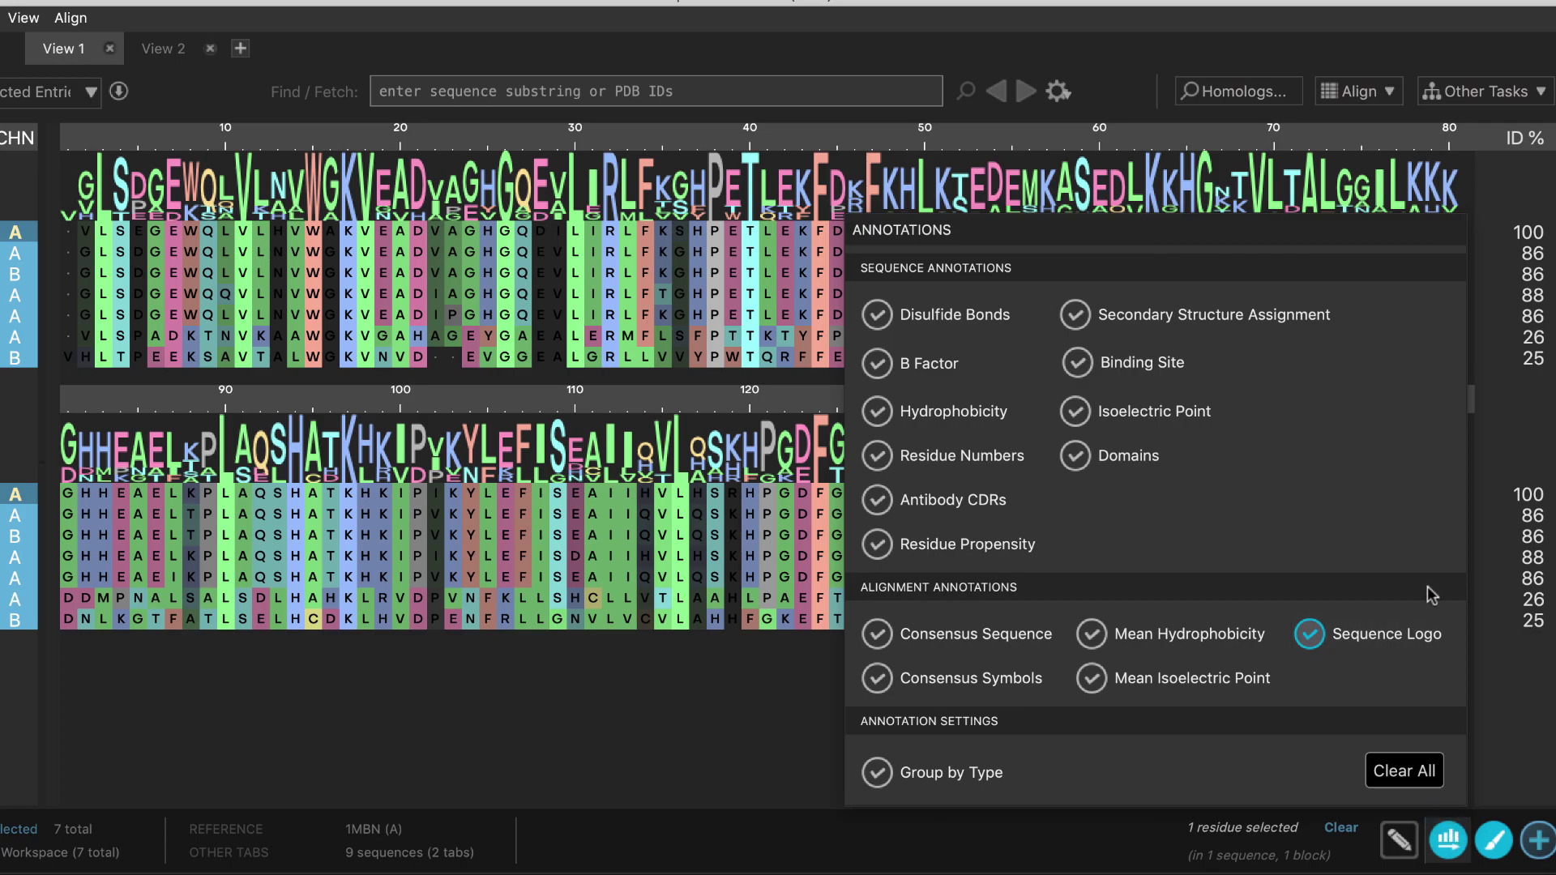
{"action": "left_click", "coordinate": [1269, 322]}
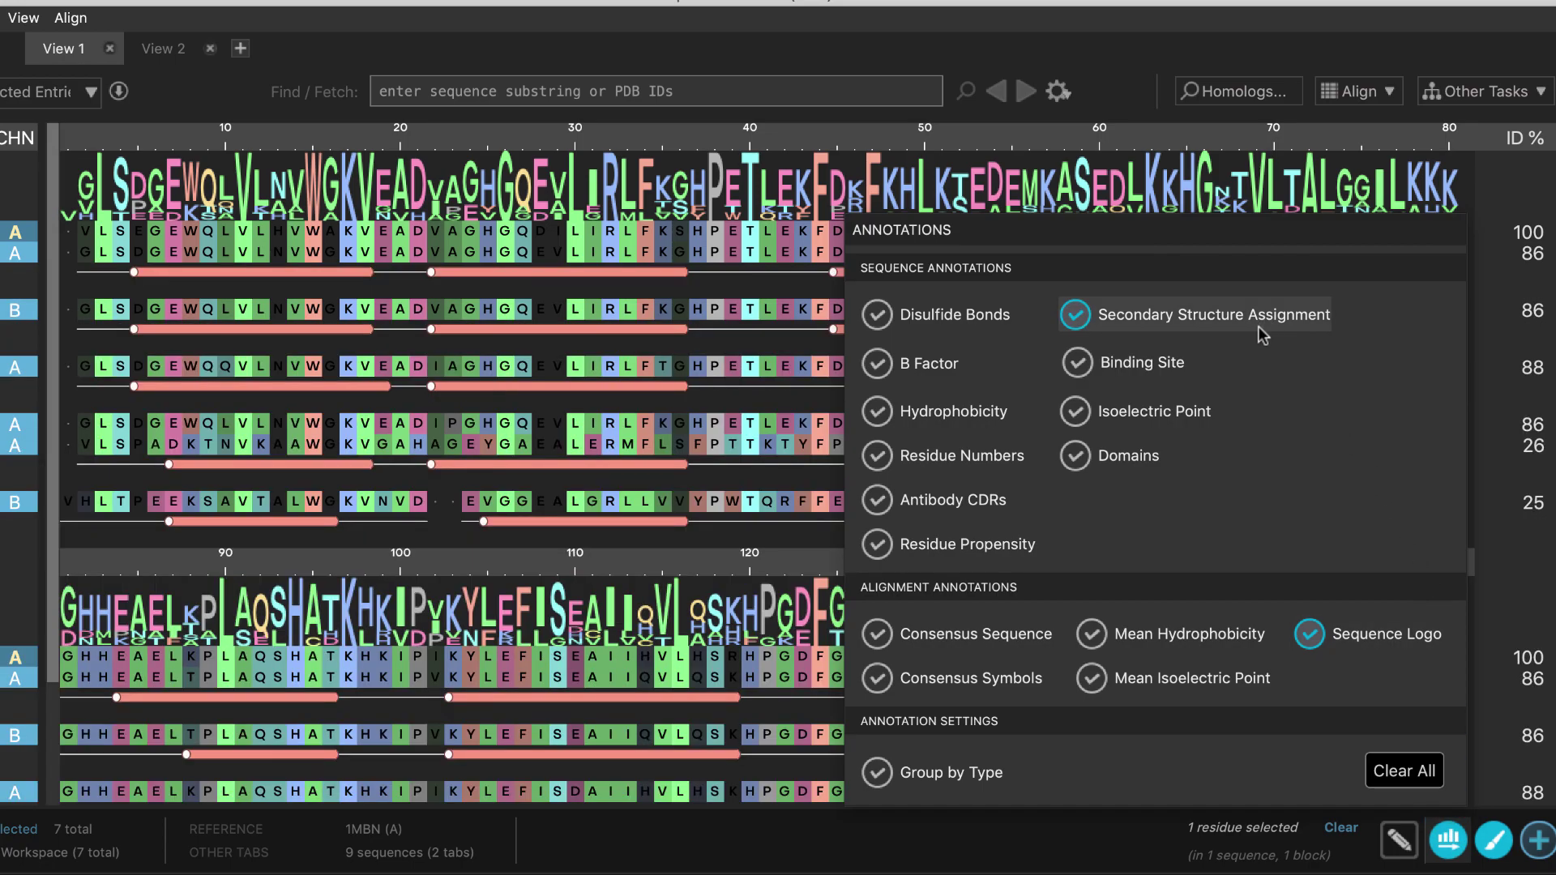
{"action": "left_click", "coordinate": [1205, 639]}
{"action": "left_click", "coordinate": [1018, 774]}
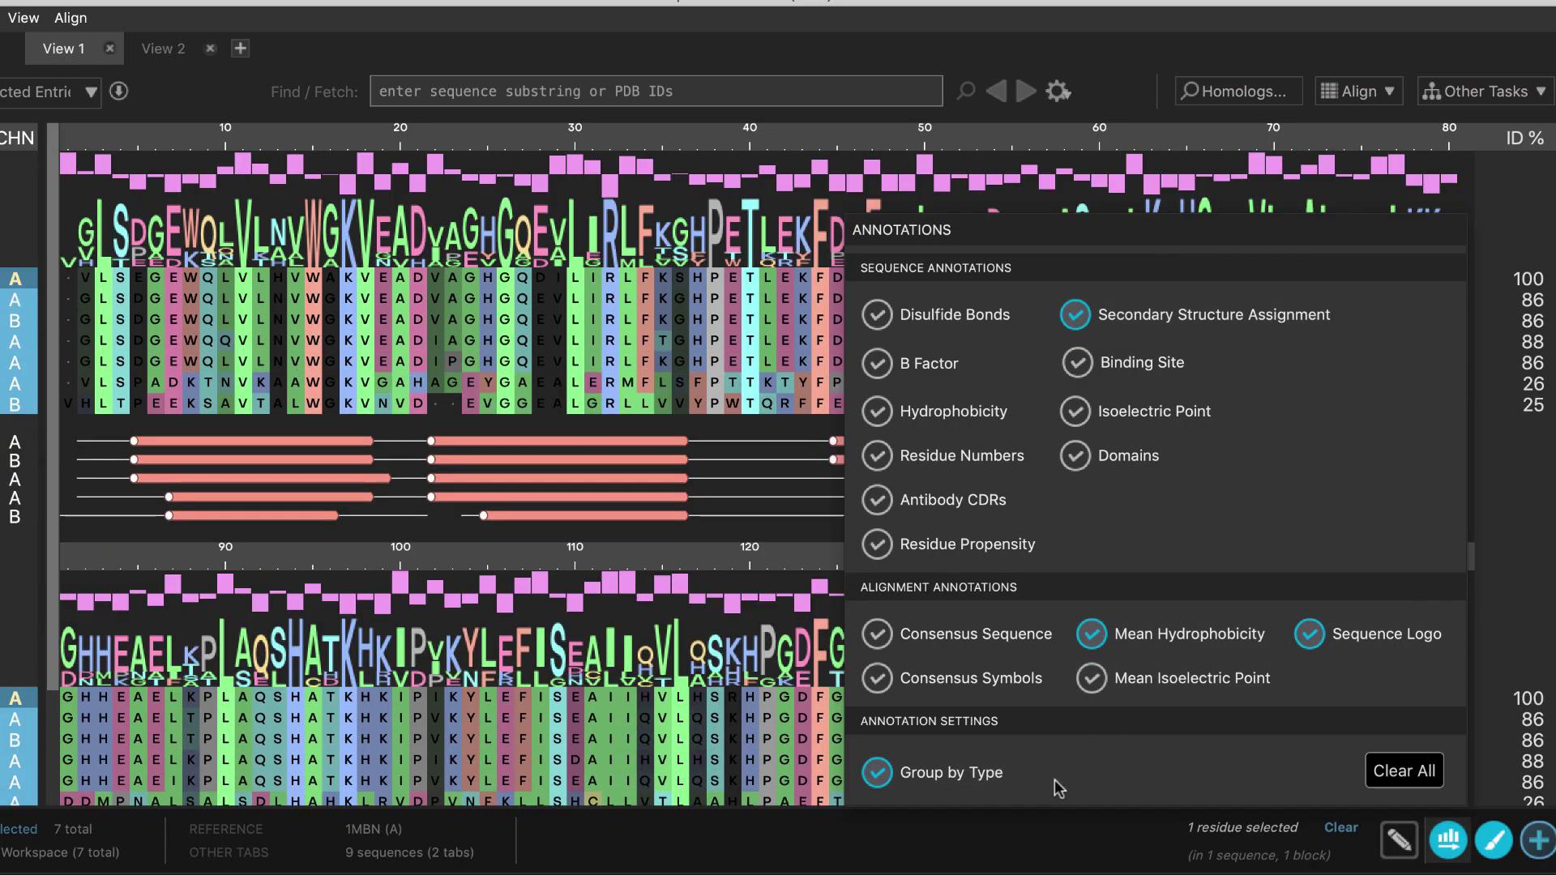
{"action": "left_click", "coordinate": [1402, 851]}
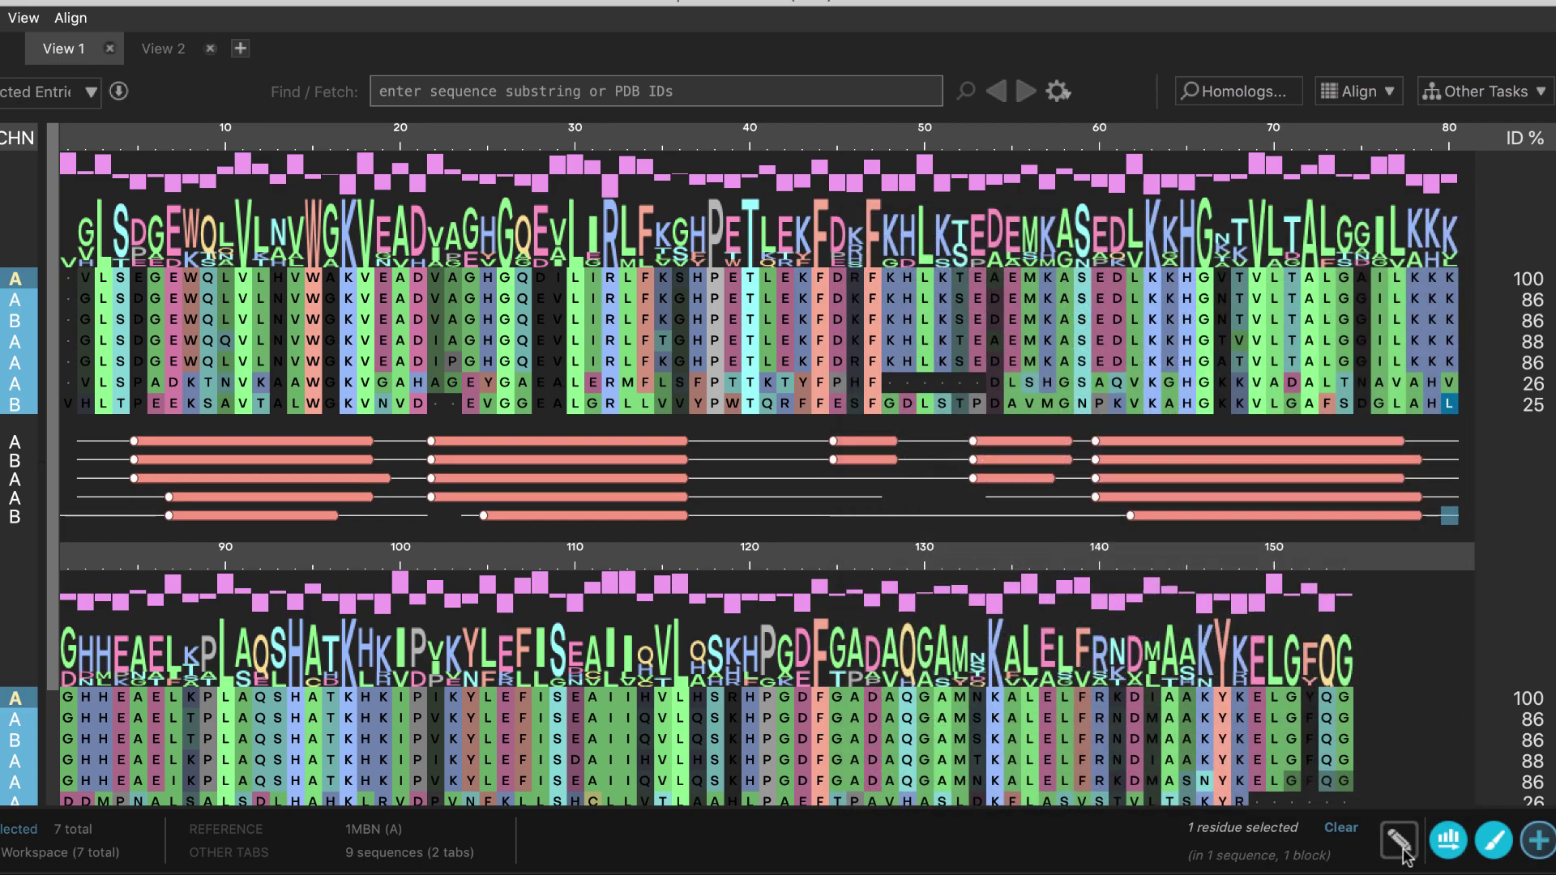
{"action": "left_click", "coordinate": [1402, 847]}
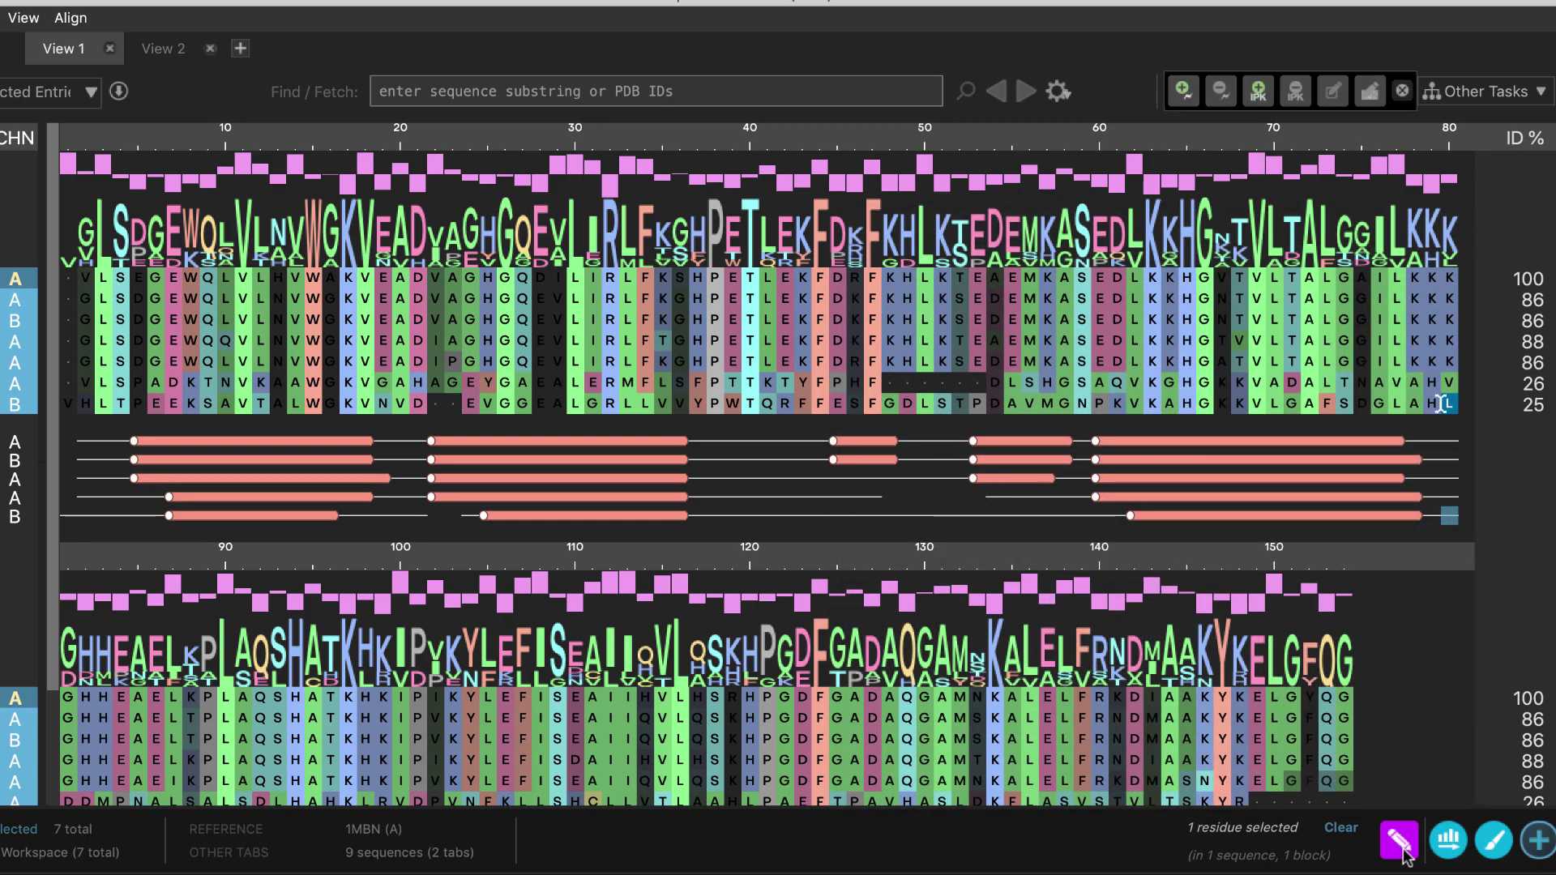
{"action": "left_click", "coordinate": [1402, 91]}
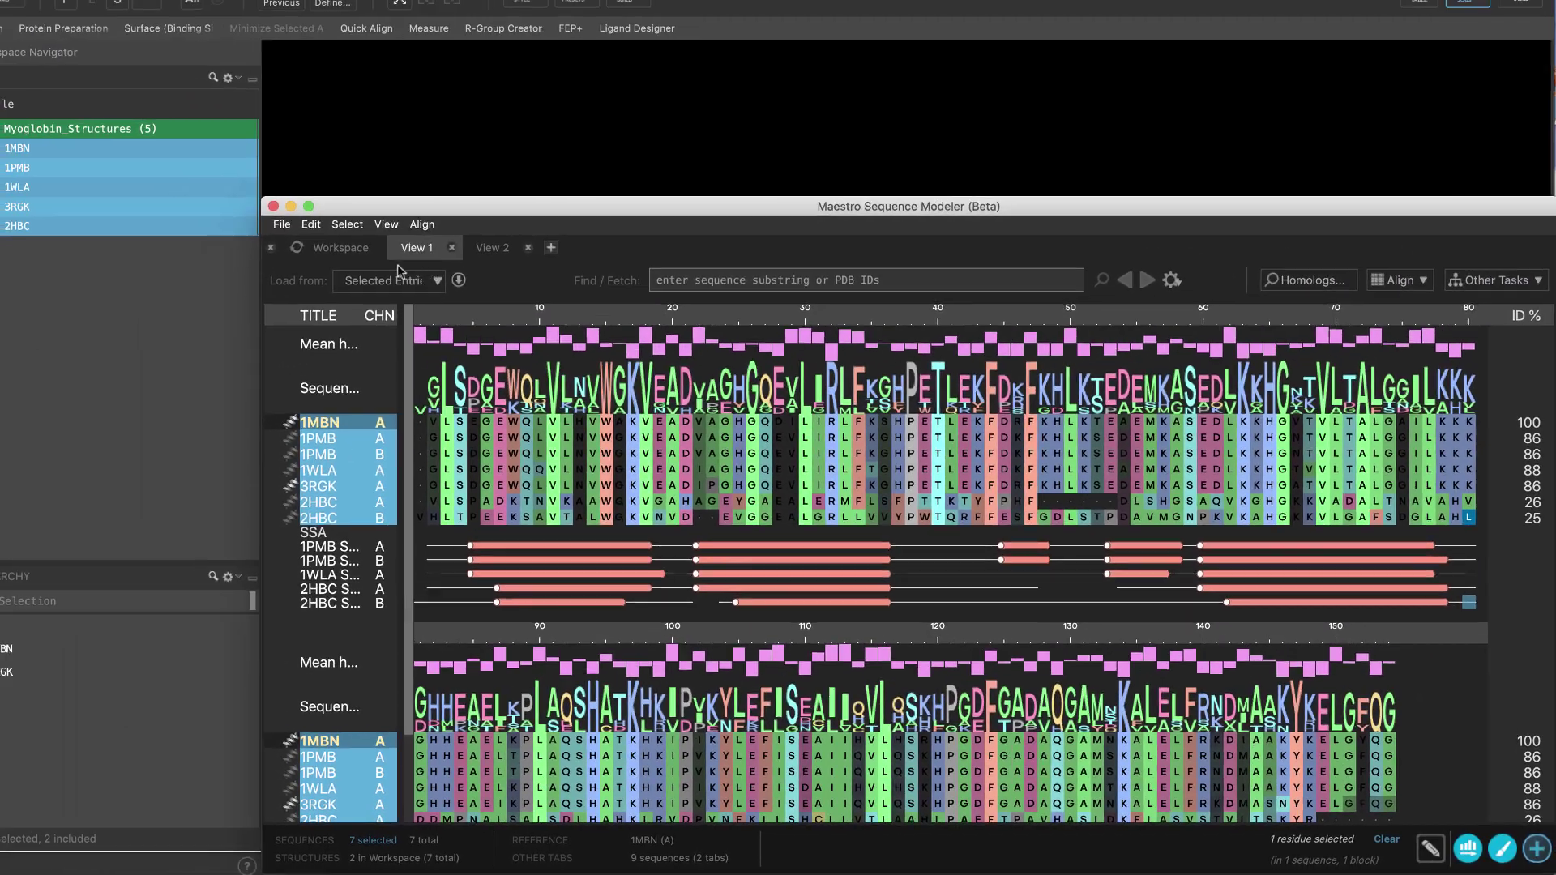
Step: Reveal the 3-D workspace above the viewer and fetch PDB 1a9u into a new View 3 tab
{"action": "left_click", "coordinate": [247, 198]}
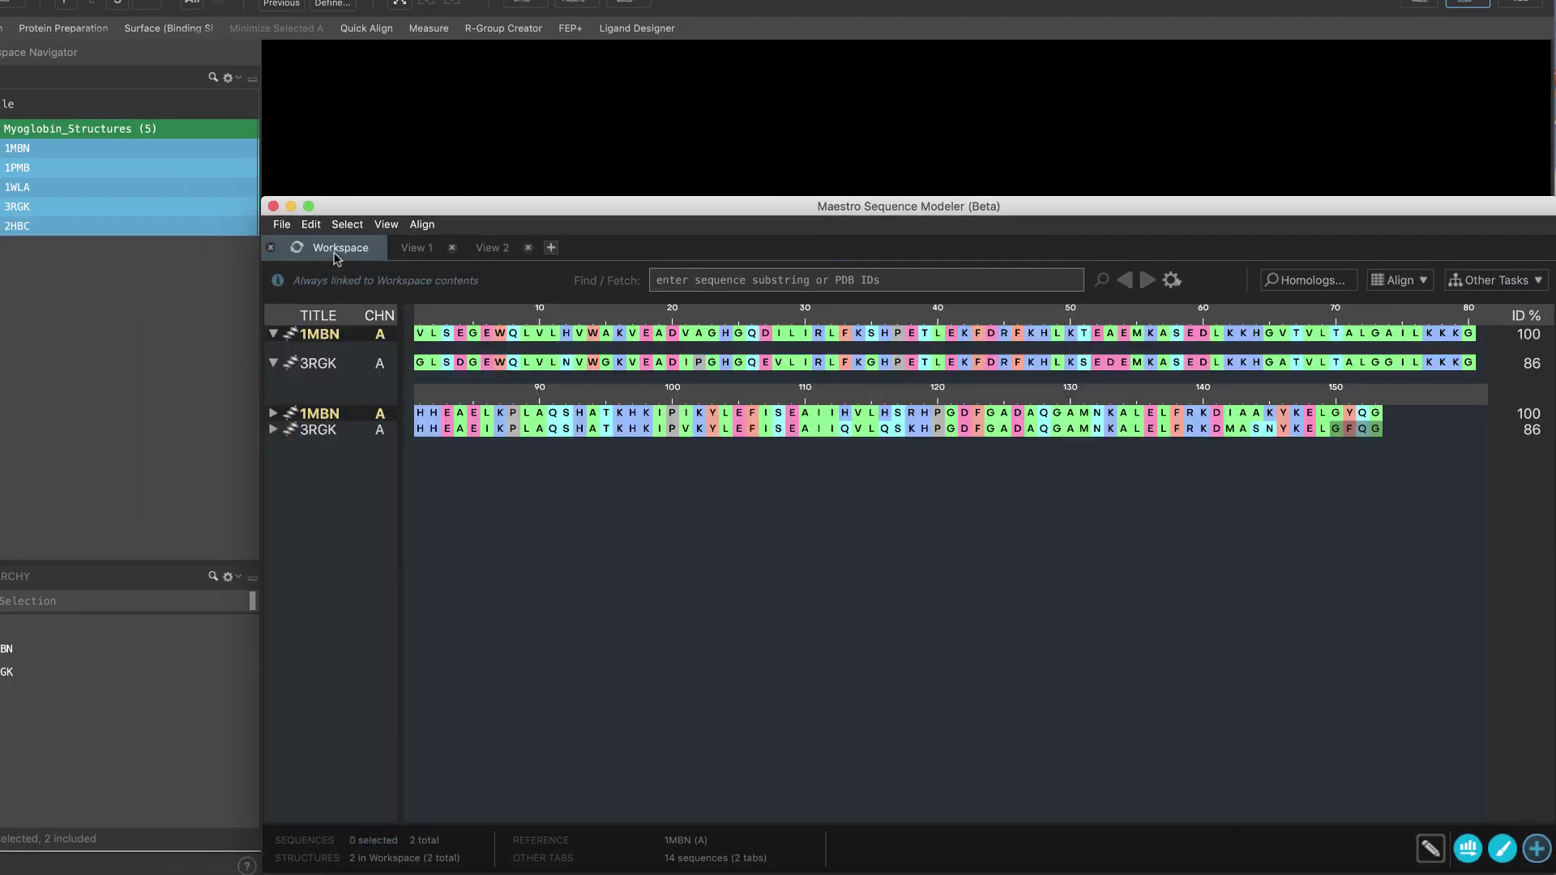
{"action": "left_click_drag", "start_coordinate": [517, 198], "coordinate": [571, 520]}
{"action": "left_click", "coordinate": [552, 572]}
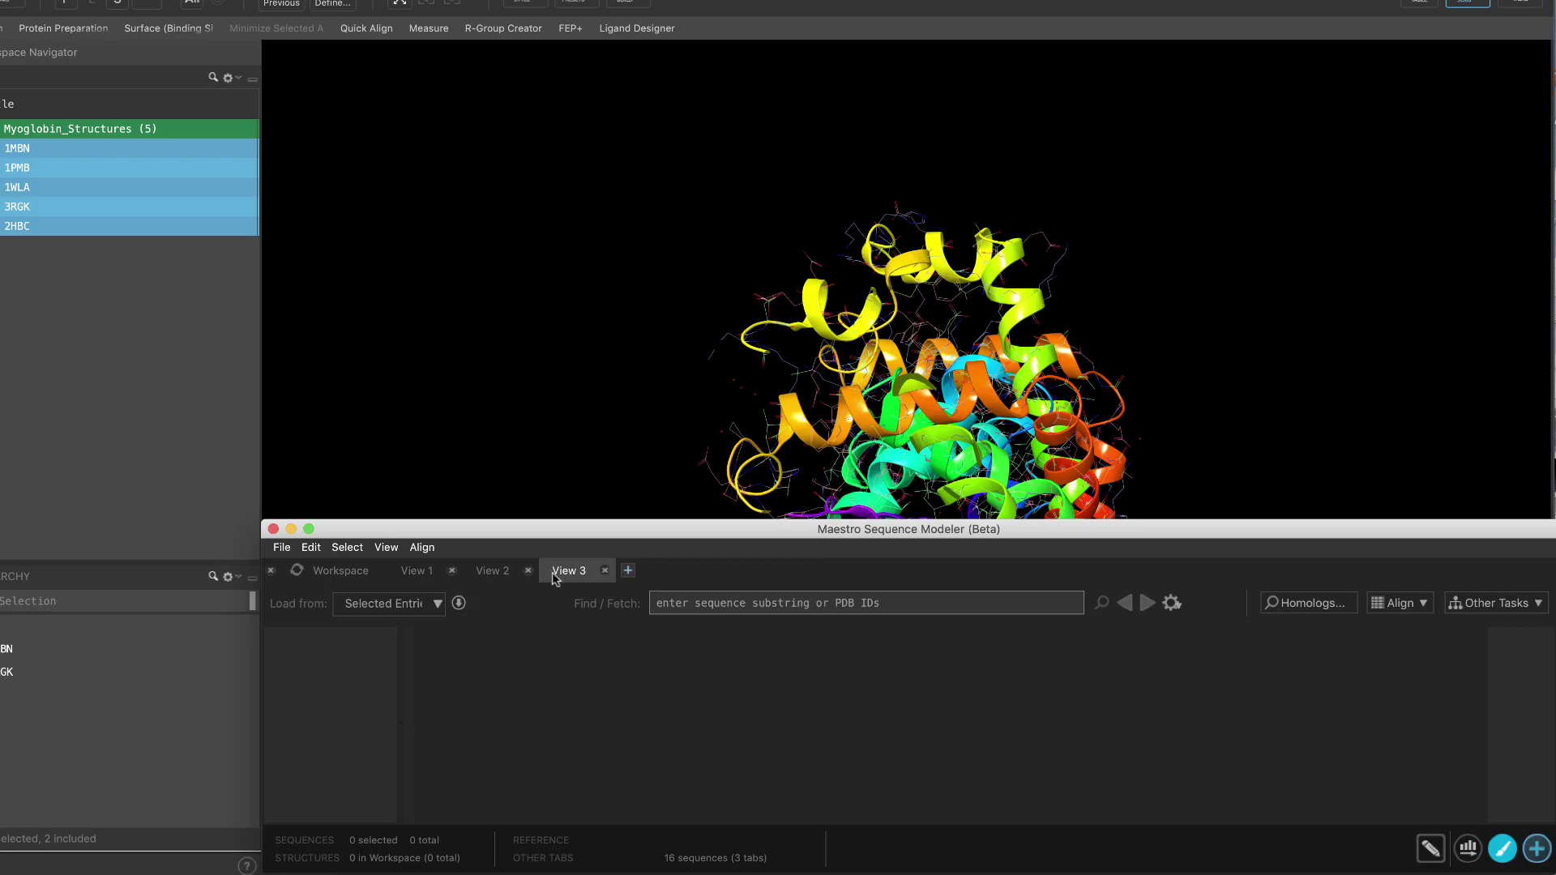
{"action": "left_click", "coordinate": [696, 604]}
{"action": "type", "text": "1a9u"}
{"action": "key", "text": "Return"}
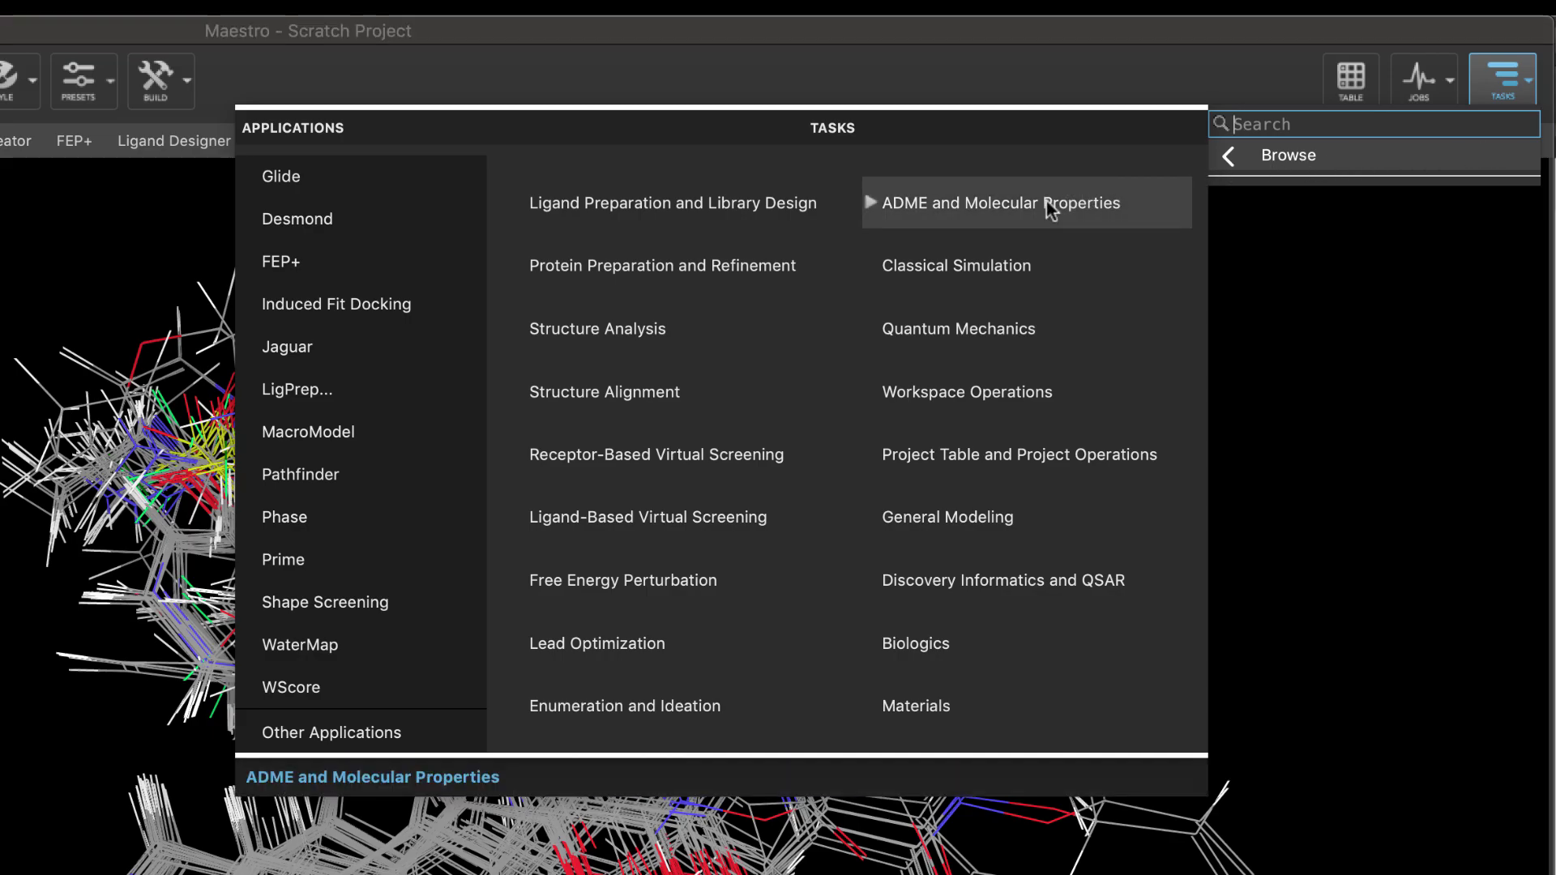
Step: Open Ligand Alignment from the Structure Alignment tasks
{"action": "left_click", "coordinate": [690, 389]}
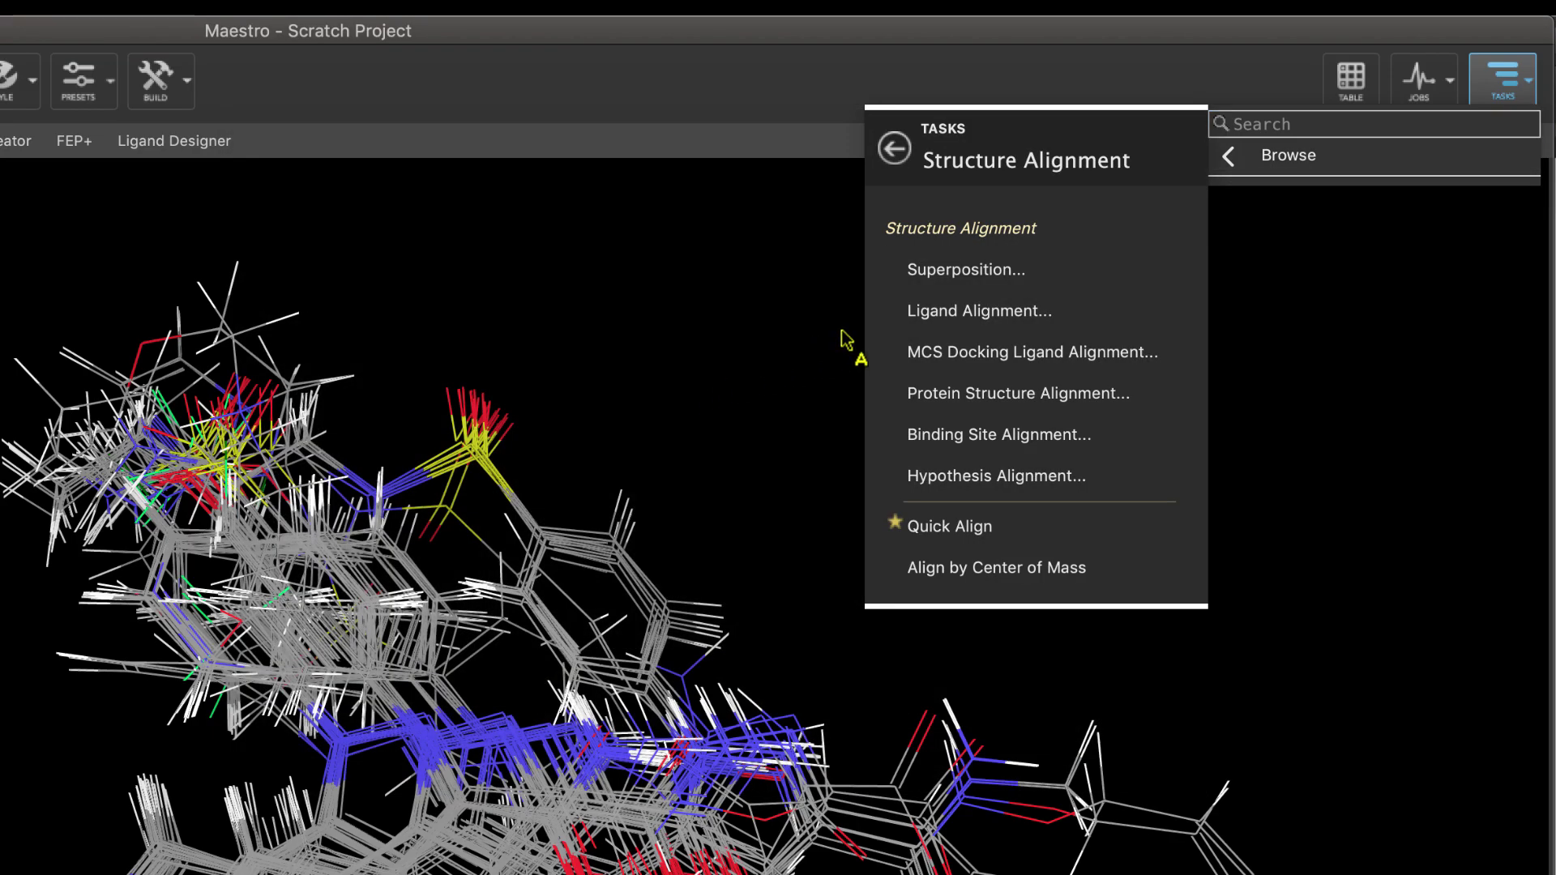
{"action": "left_click", "coordinate": [1092, 309]}
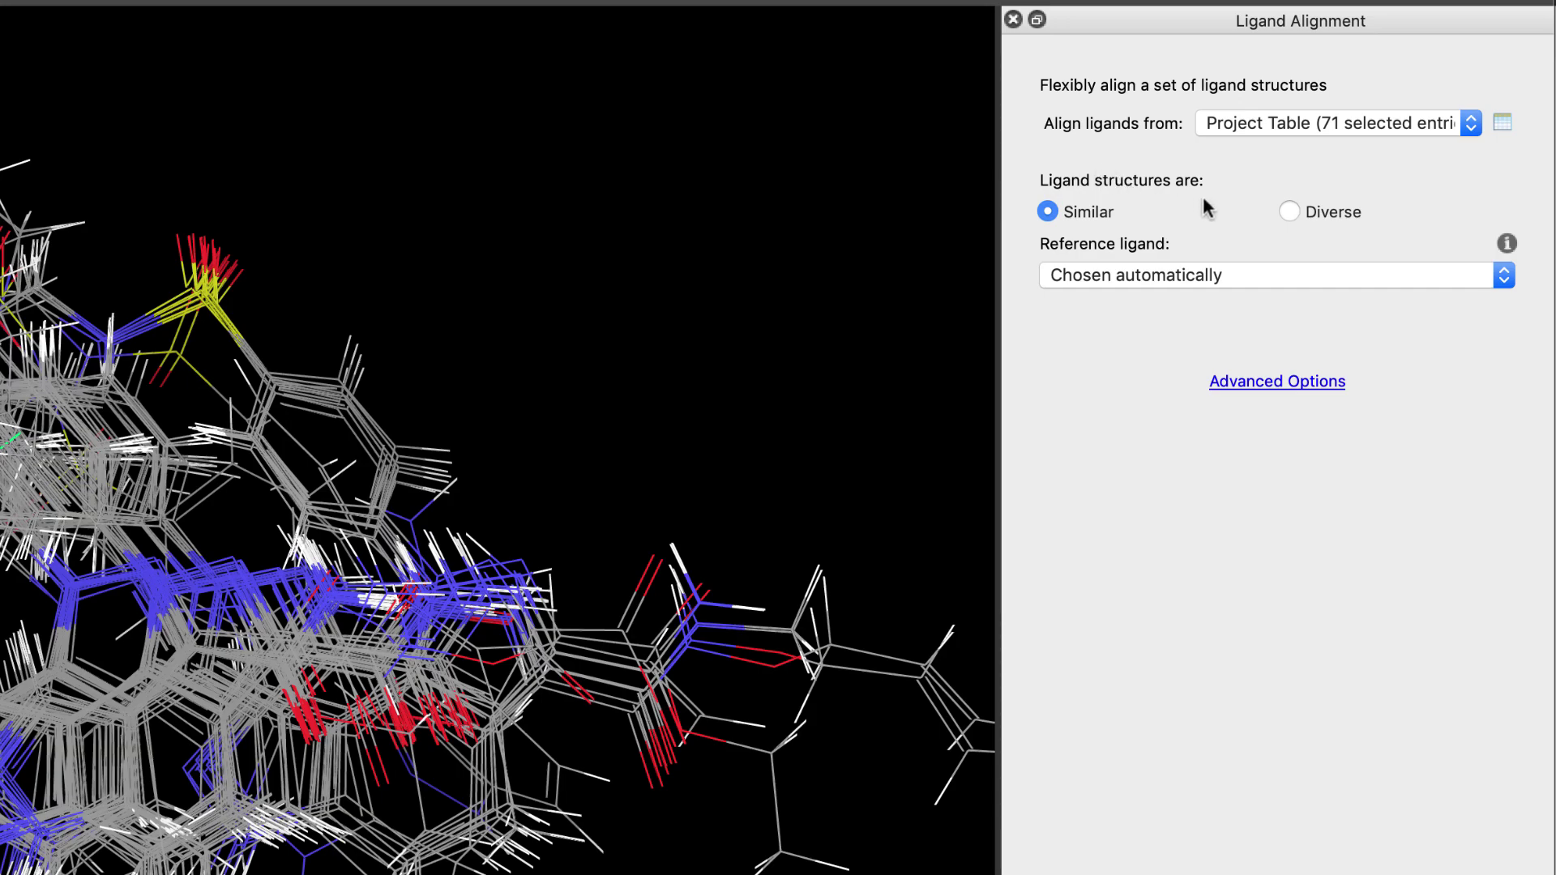
Step: Mark the ligand structures as similar and use ligand 1:16005 as the alignment reference
{"action": "left_click", "coordinate": [1326, 212]}
{"action": "left_click", "coordinate": [1090, 217]}
{"action": "left_click", "coordinate": [1159, 276]}
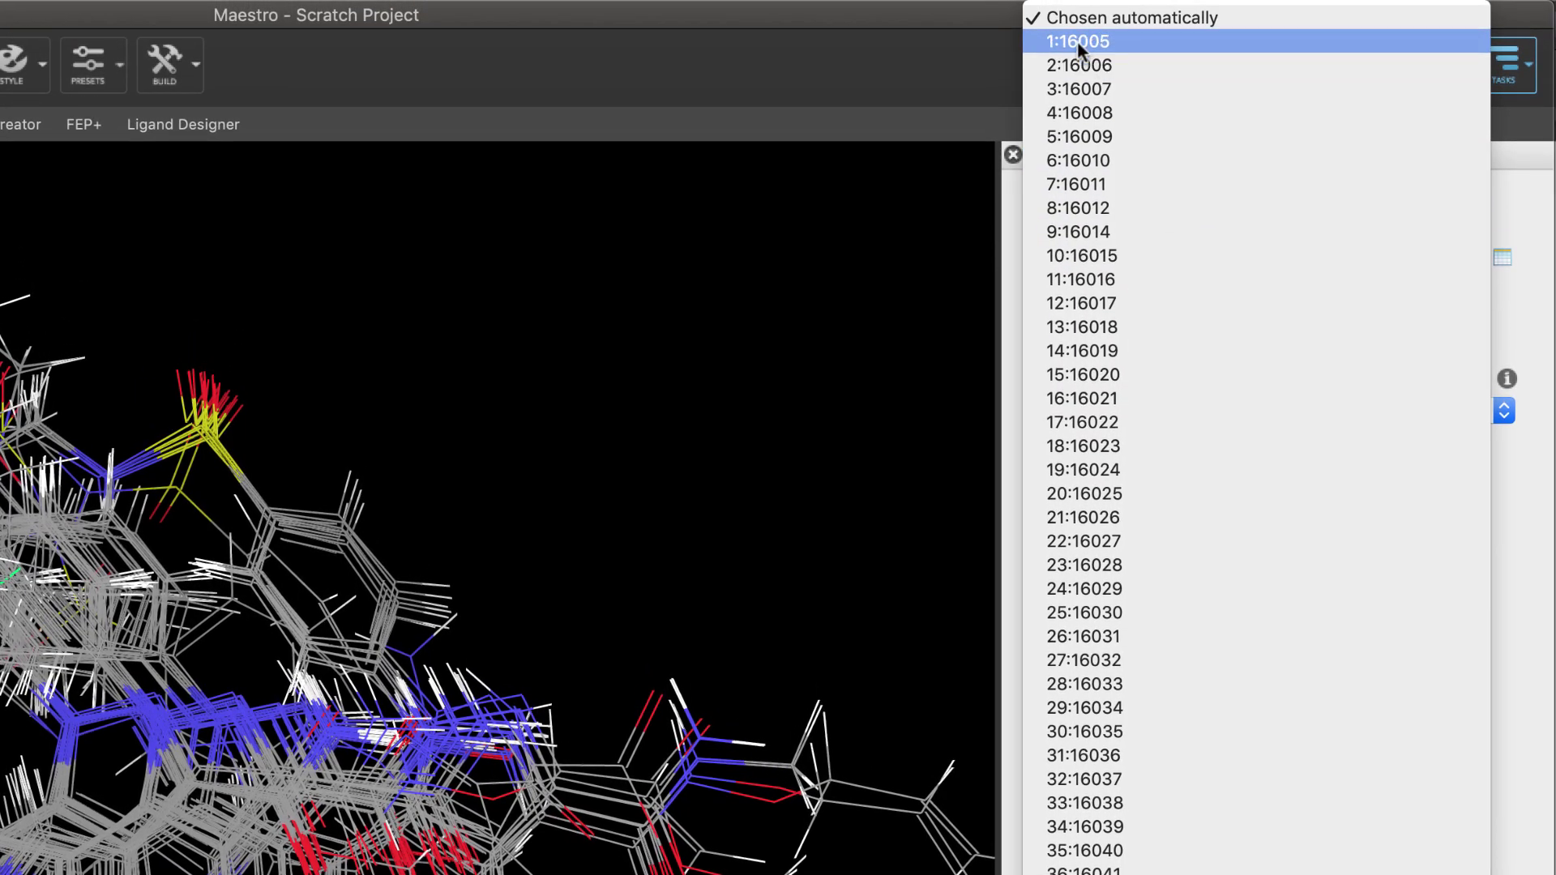
{"action": "left_click", "coordinate": [1077, 41]}
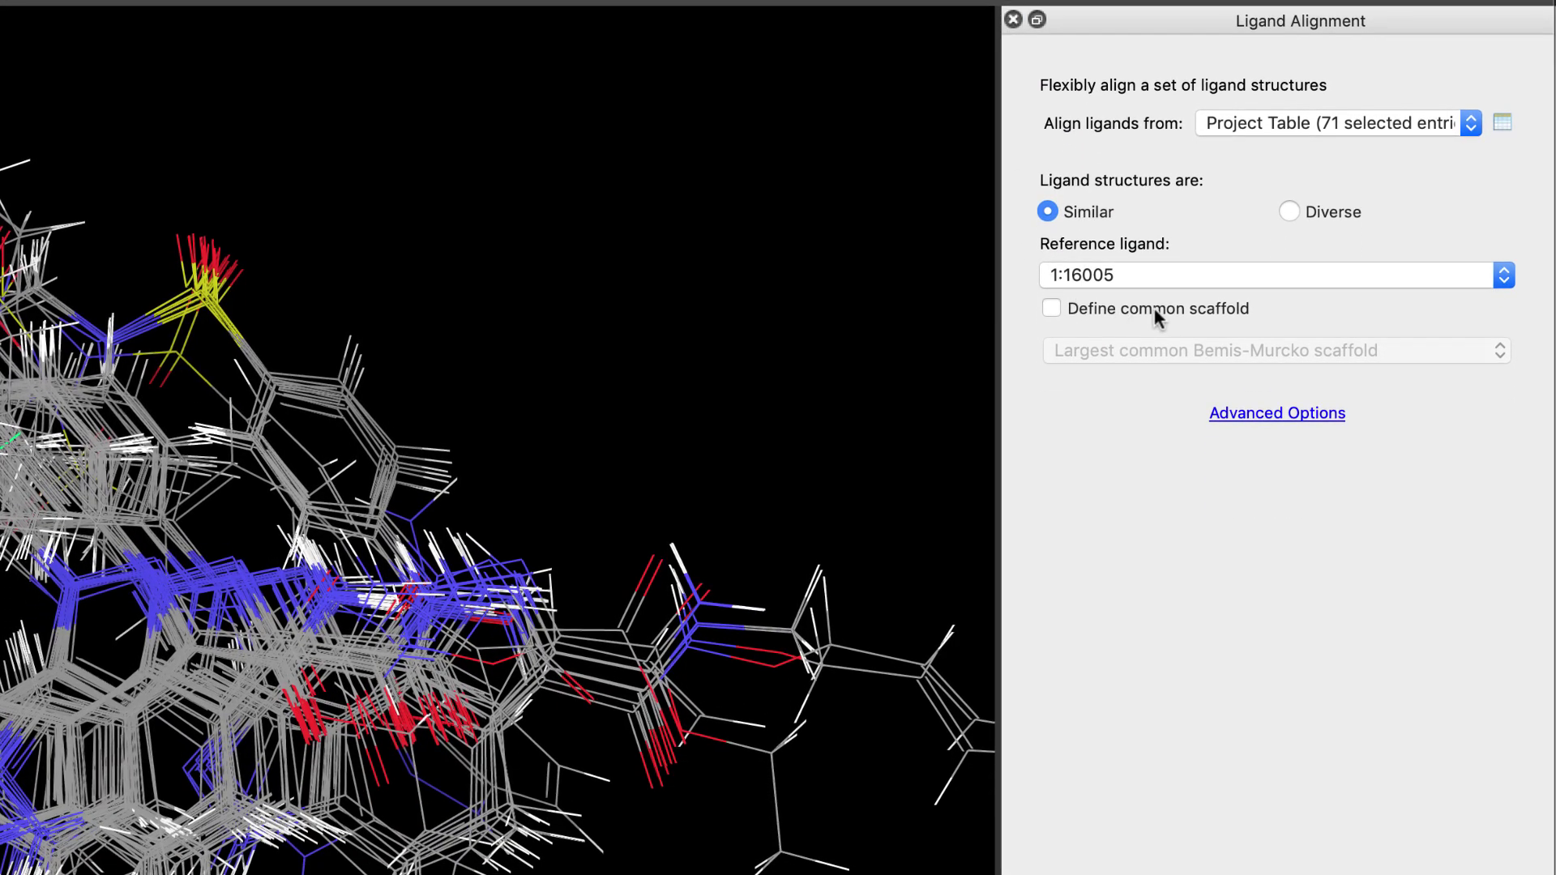
Step: Require a common scaffold, defined by maximum common substructure instead of a SMARTS pattern
{"action": "left_click", "coordinate": [1154, 310]}
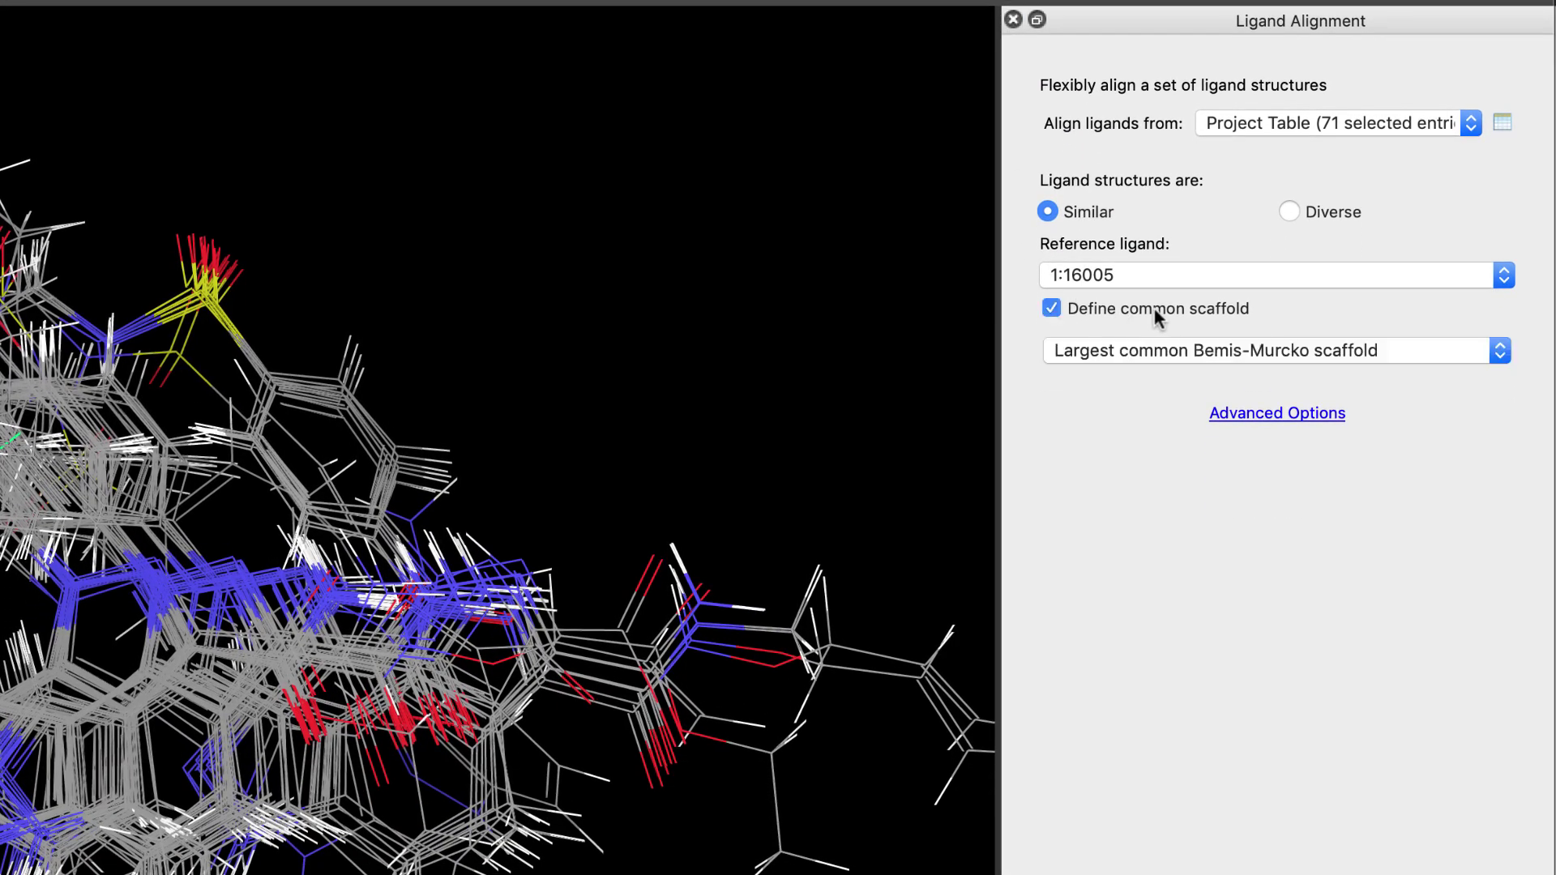
{"action": "left_click", "coordinate": [1270, 350]}
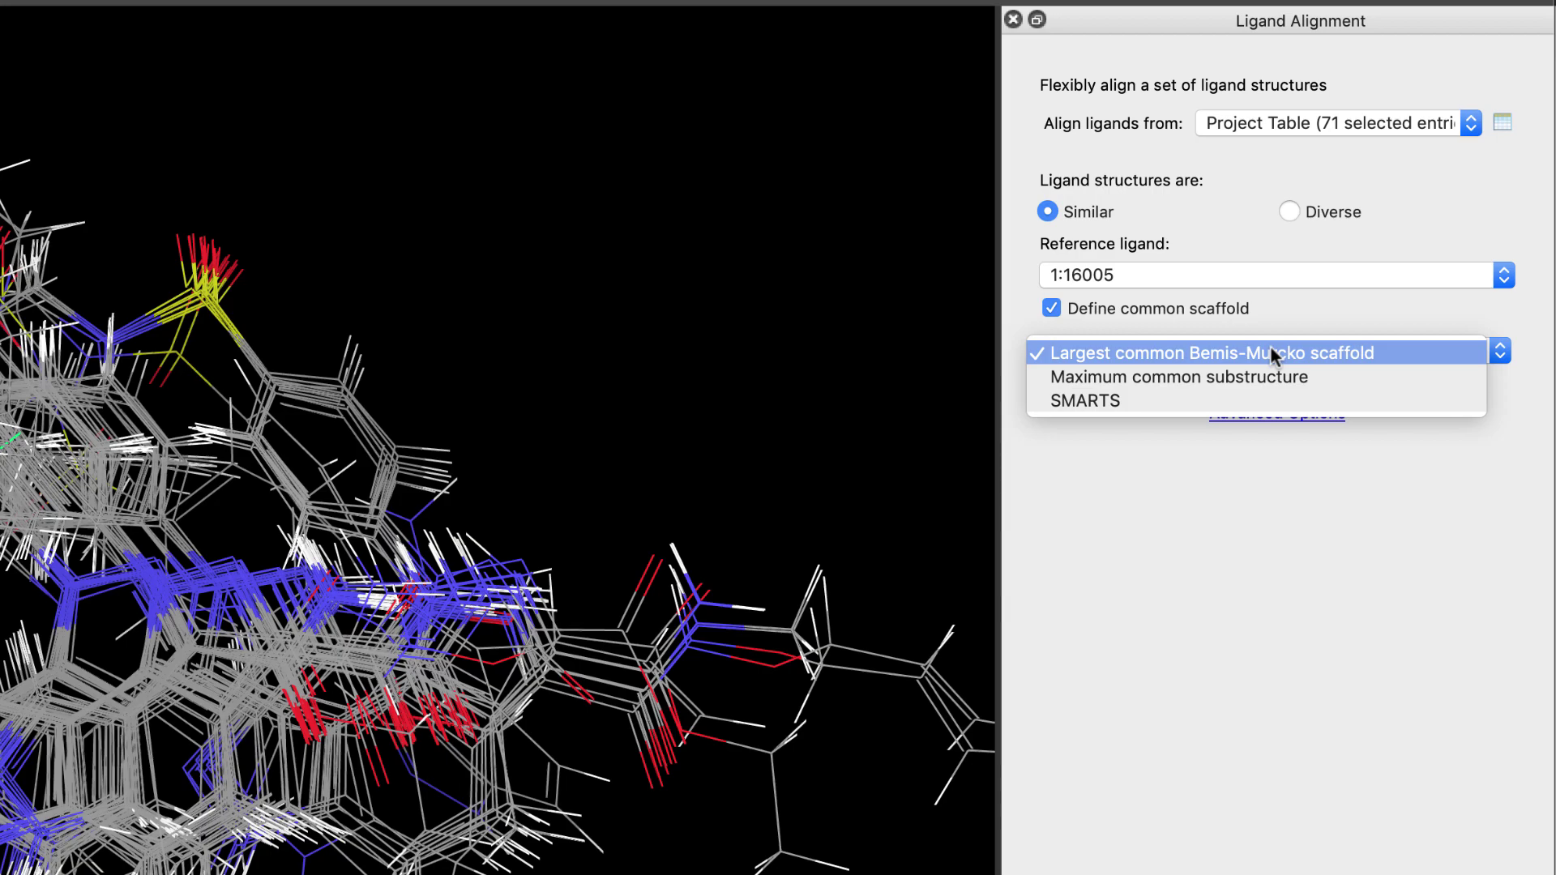
{"action": "left_click", "coordinate": [1269, 398]}
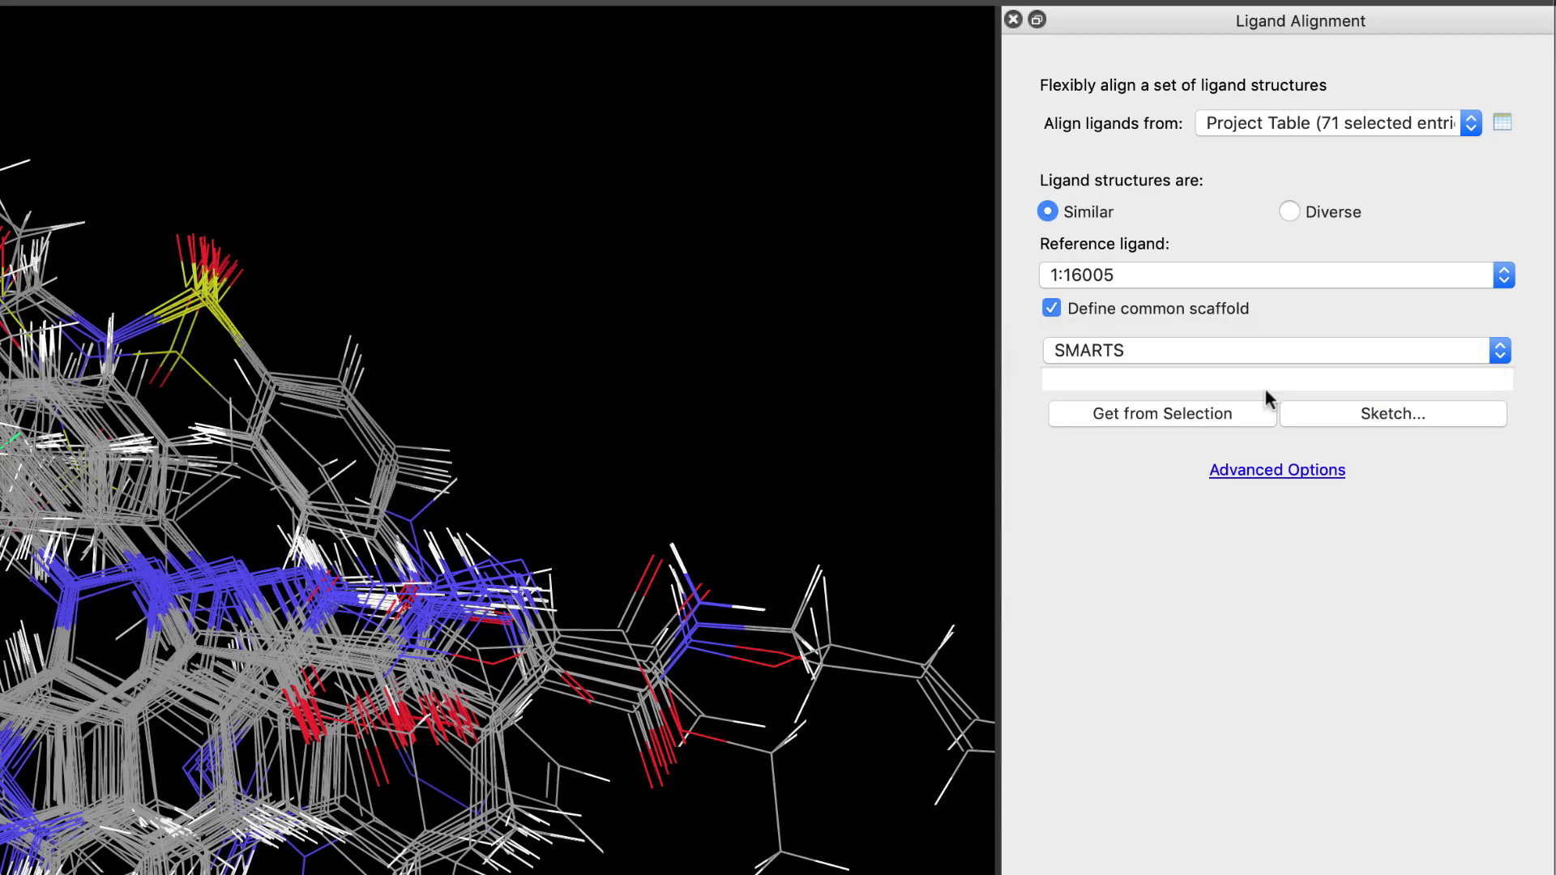
{"action": "left_click", "coordinate": [1361, 410]}
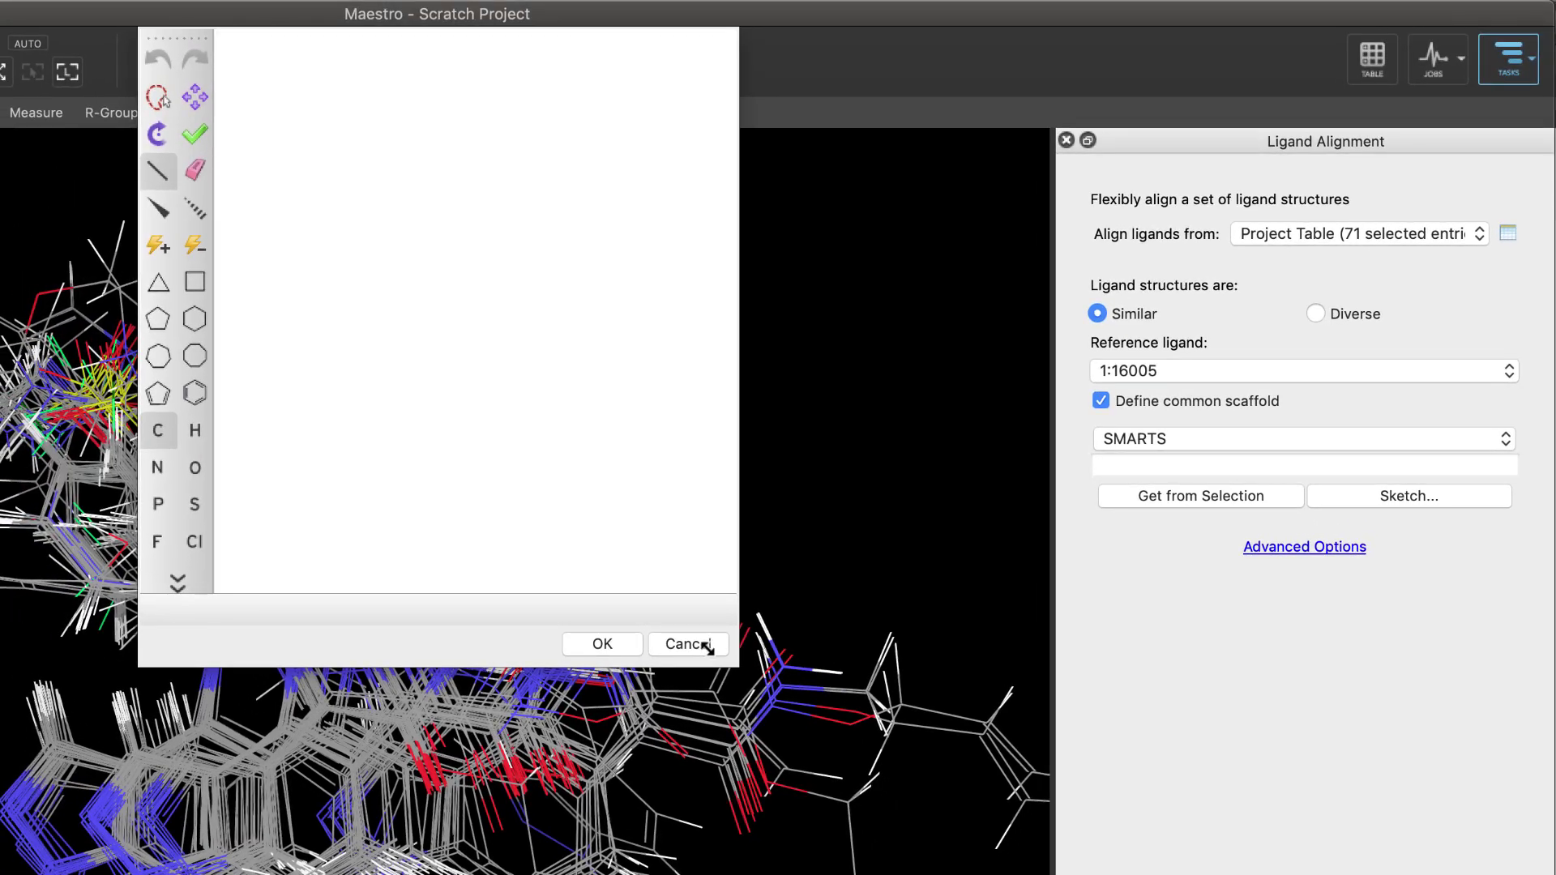
{"action": "left_click", "coordinate": [644, 598]}
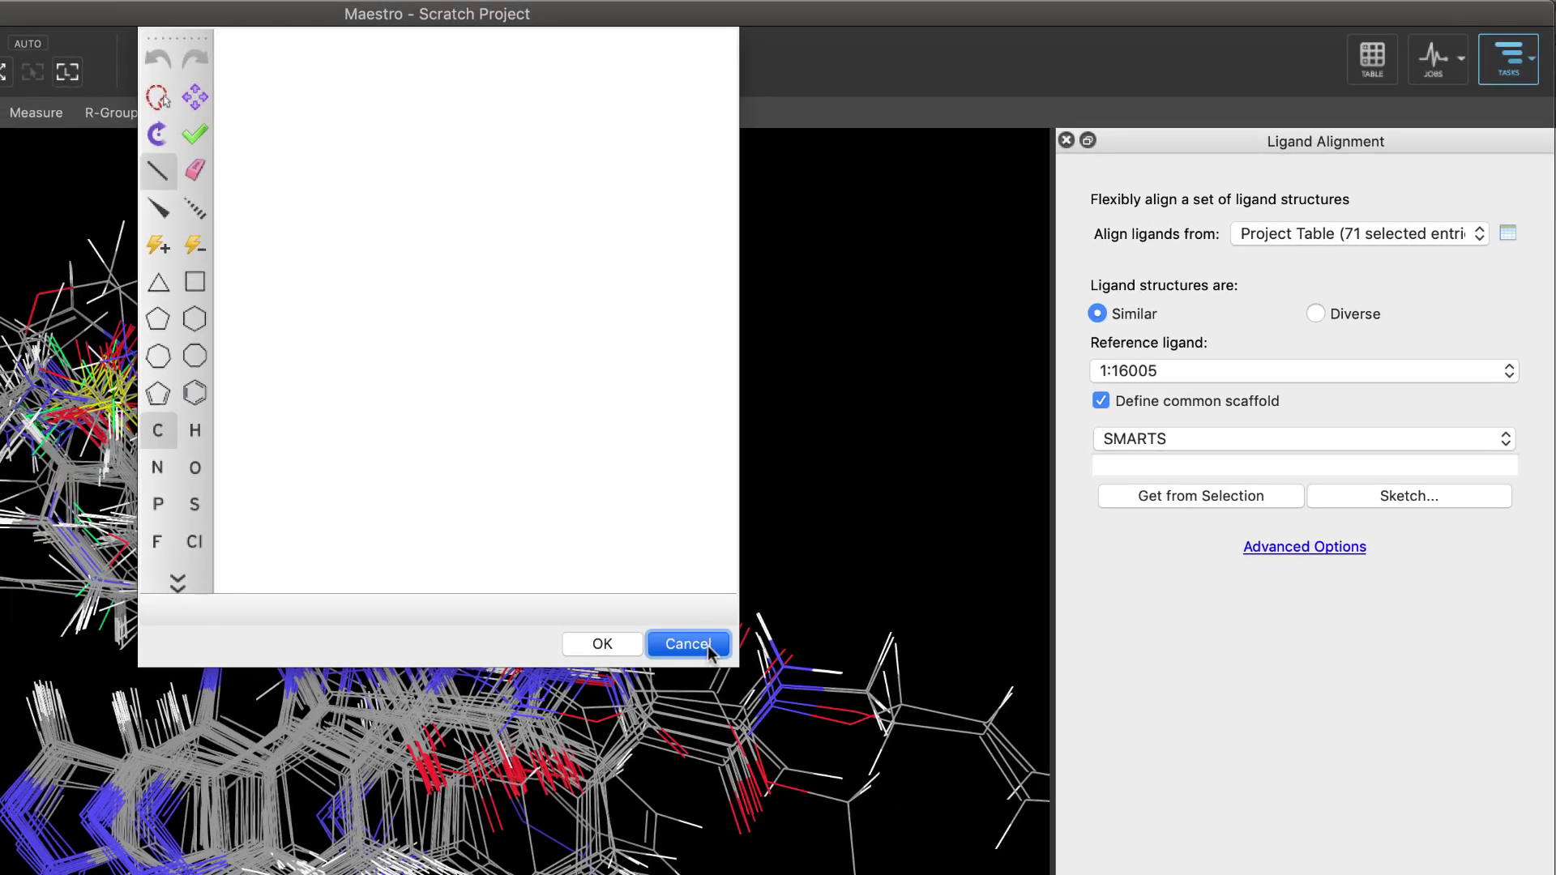
{"action": "left_click", "coordinate": [1167, 437]}
{"action": "left_click", "coordinate": [1188, 416]}
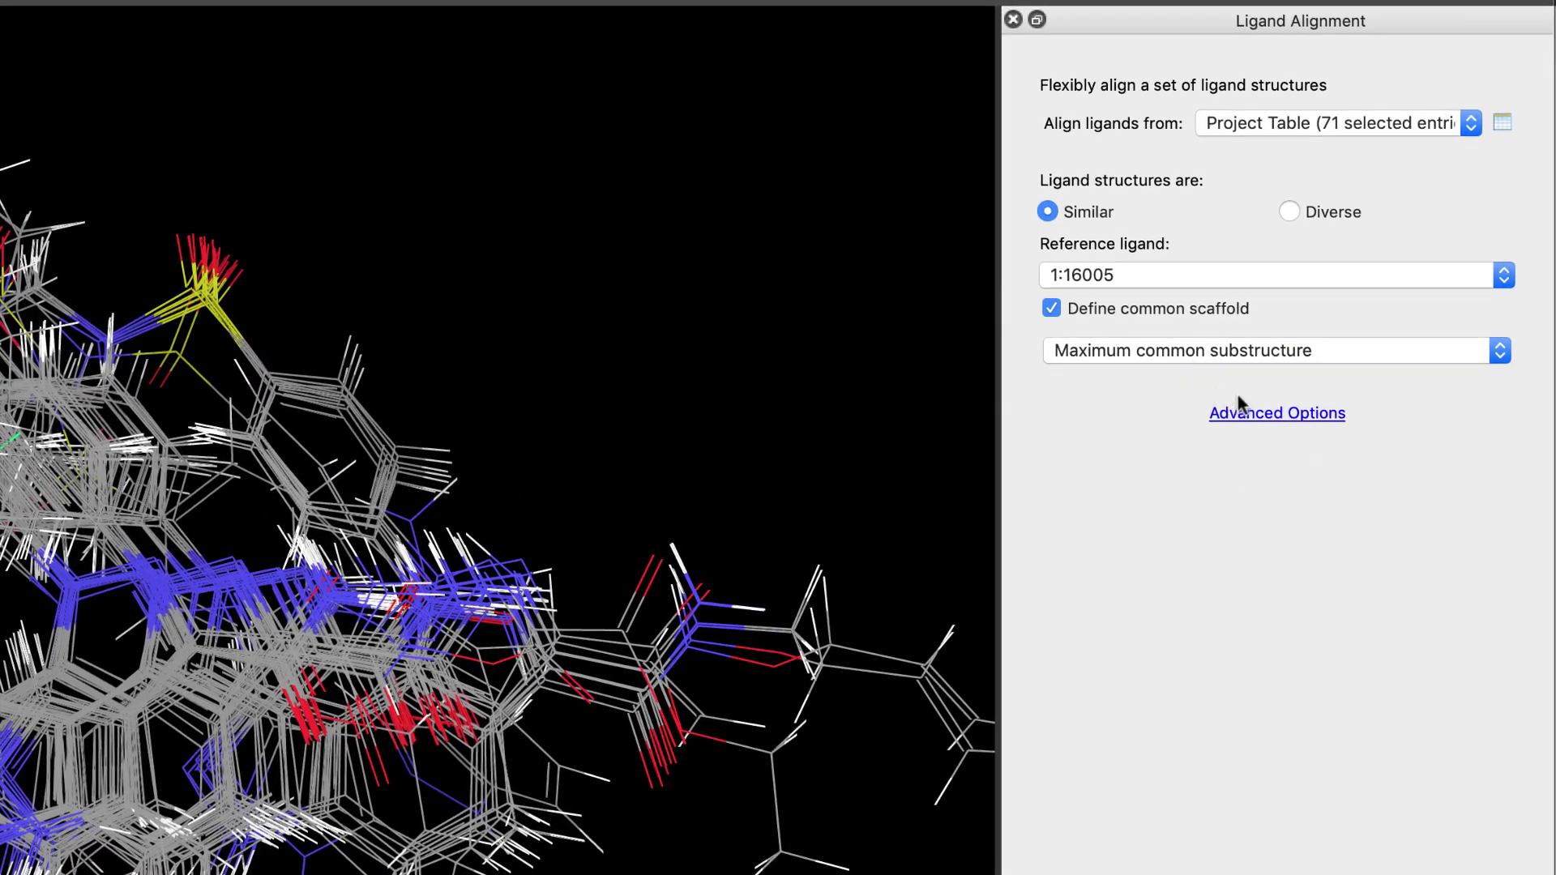
Step: Show the advanced ligand alignment options and rotate the 71-ligand overlay to inspect it
{"action": "left_click", "coordinate": [1293, 411]}
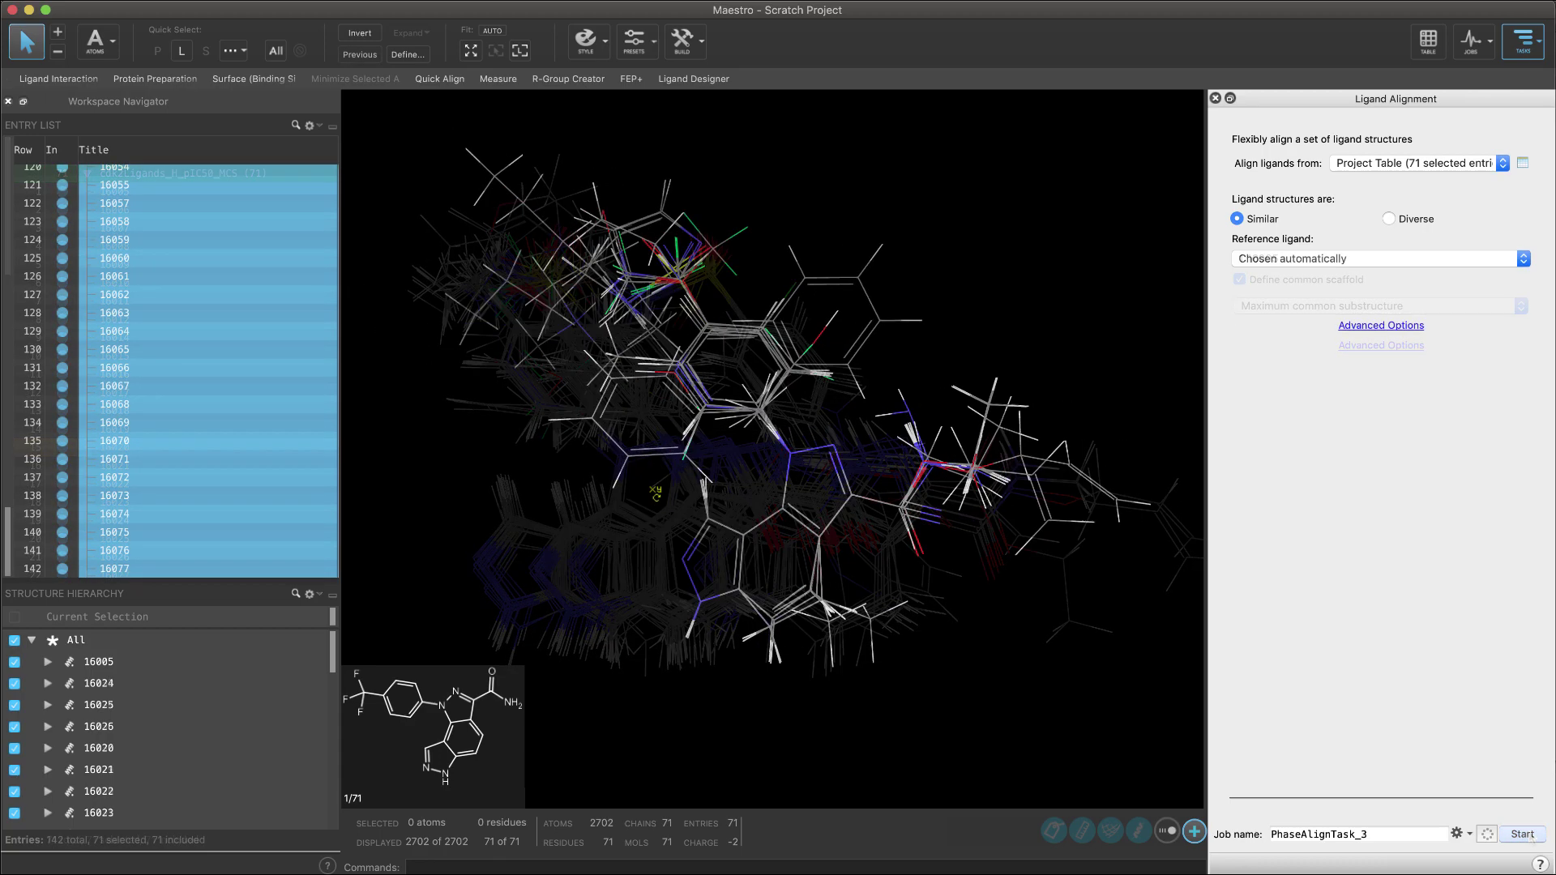
{"action": "middle_click_drag", "start_coordinate": [655, 490], "coordinate": [695, 473]}
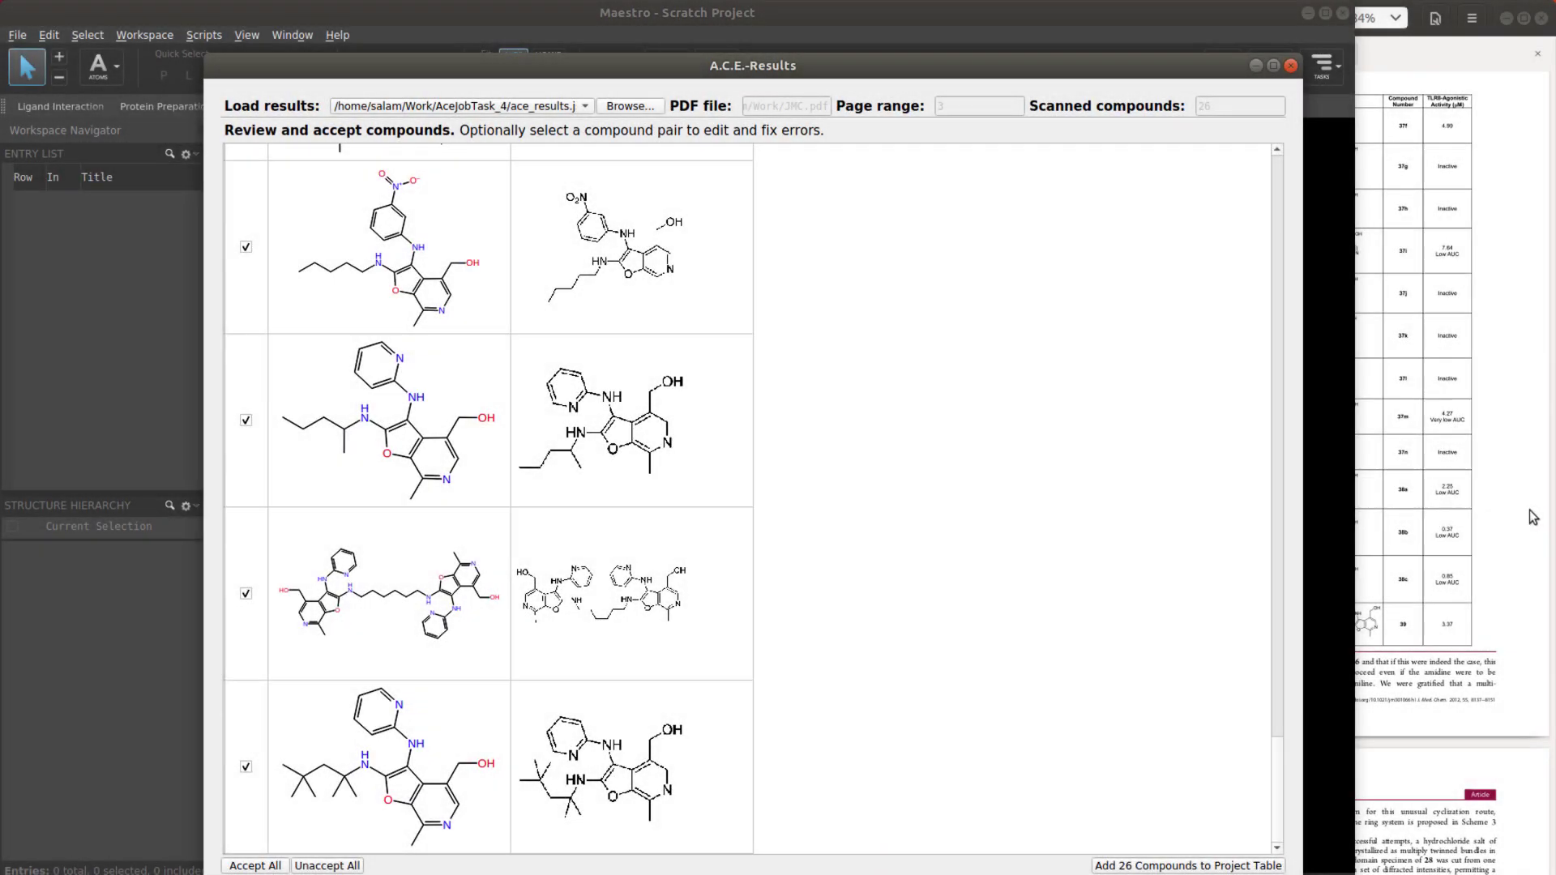
Step: Check the A.C.E. results against the PDF article, add all 26 compounds, and display row 1
{"action": "left_click", "coordinate": [1528, 512]}
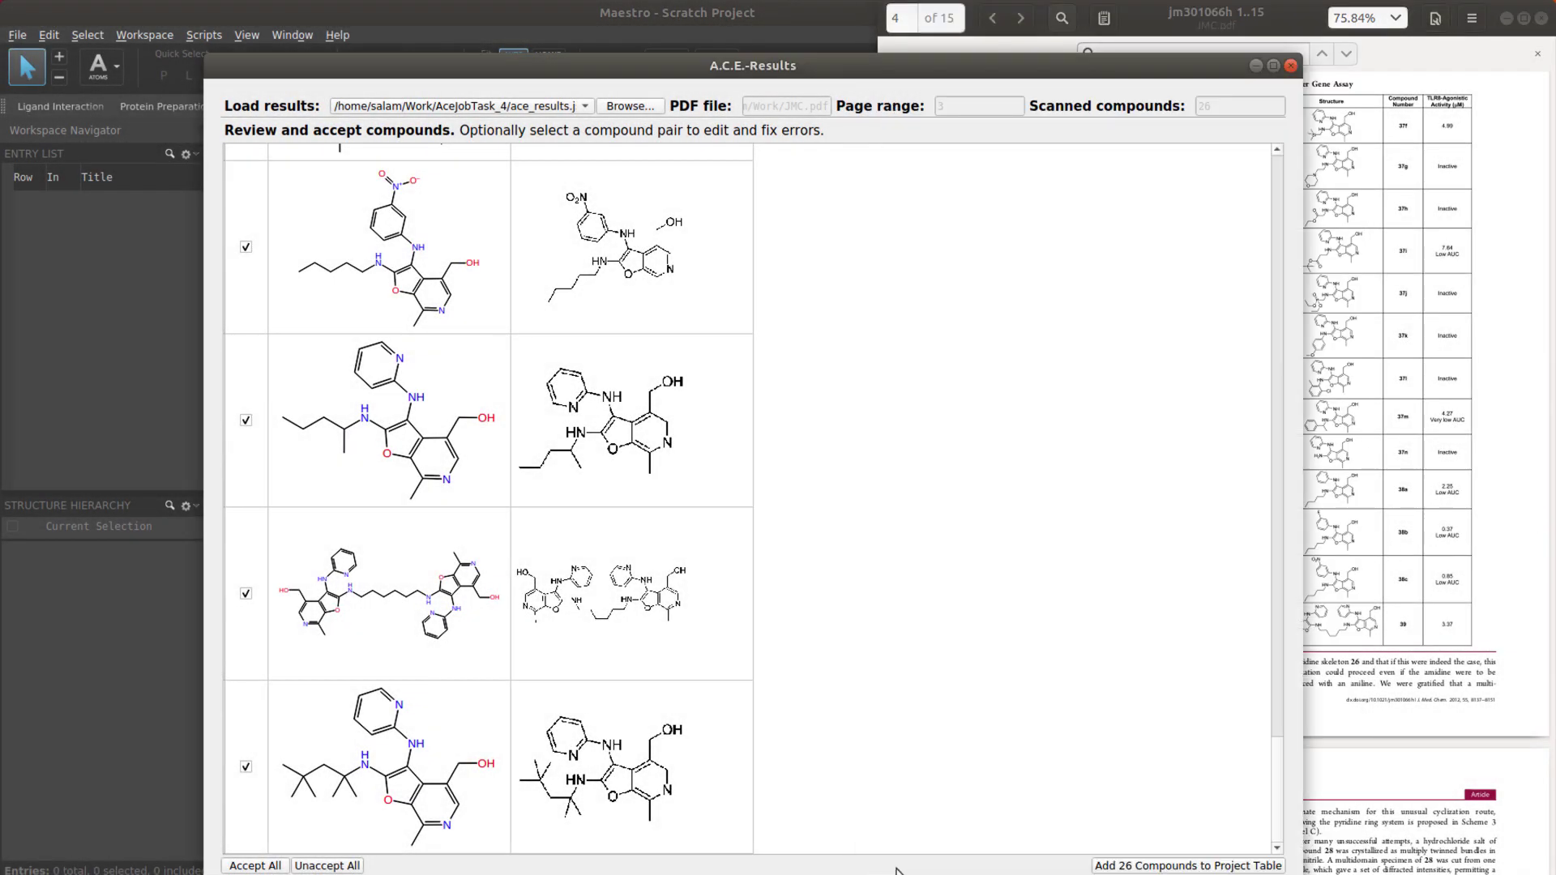
{"action": "left_click", "coordinate": [841, 870]}
{"action": "left_click", "coordinate": [1116, 866]}
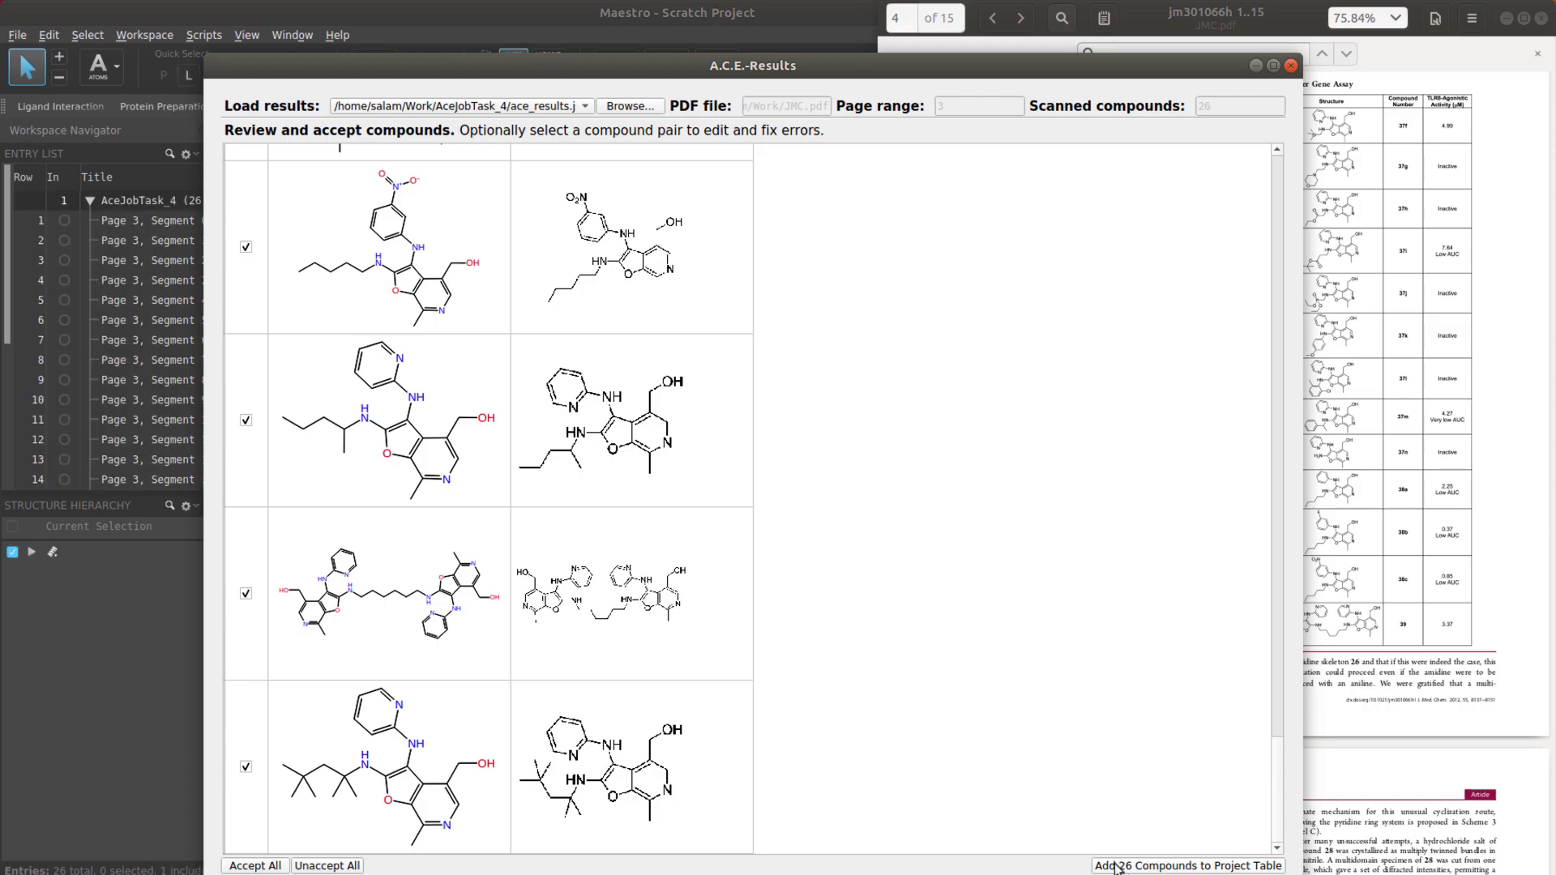
{"action": "left_click", "coordinate": [60, 220]}
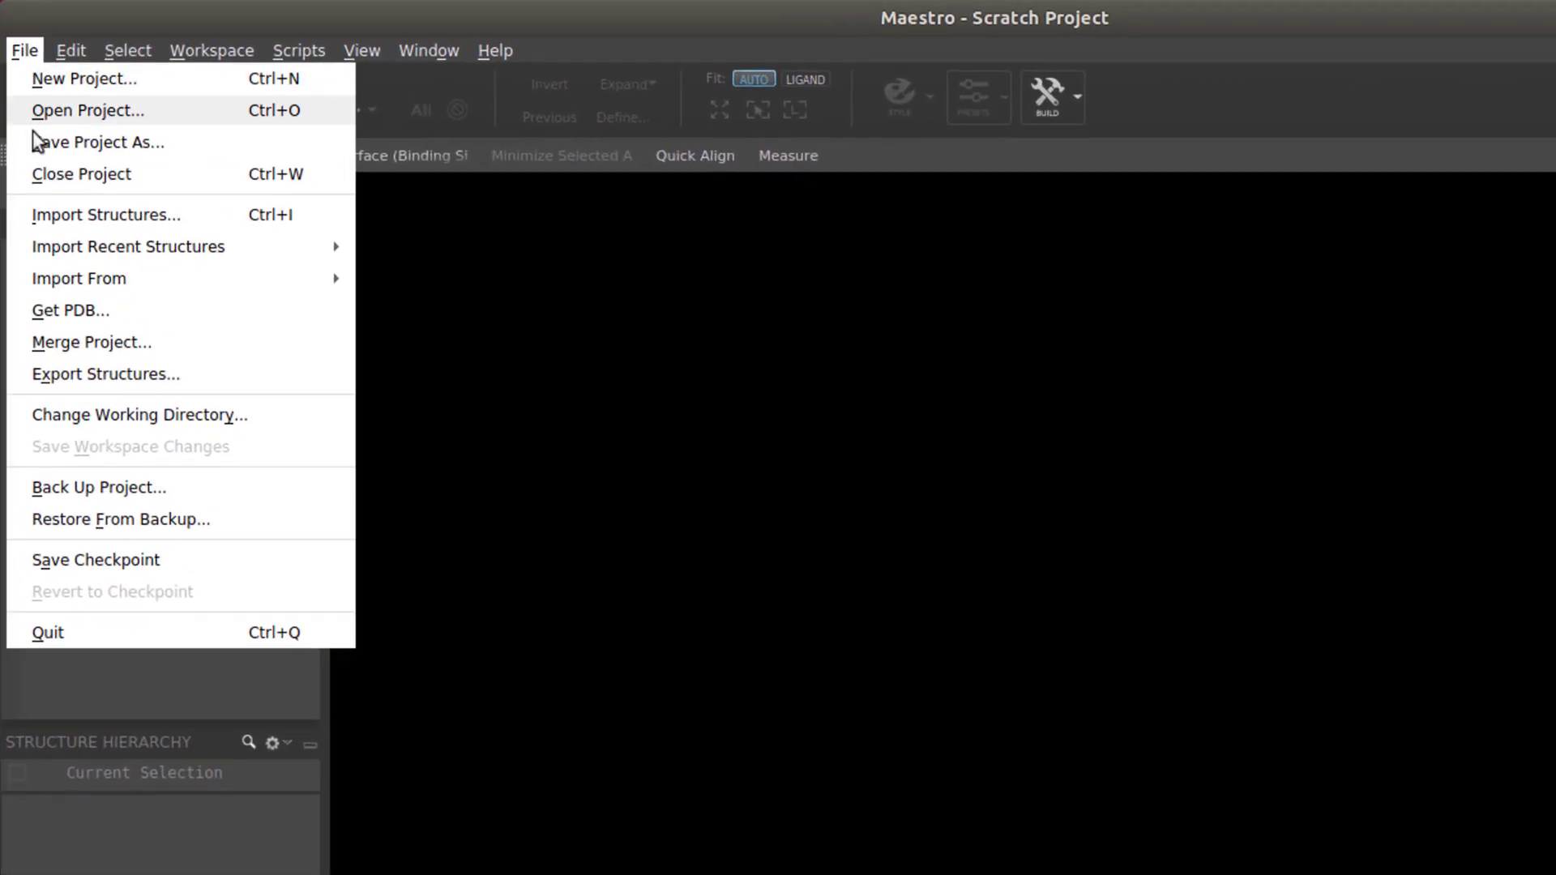
Step: Import structures from JMC.pdf, limited to the custom page range 3
{"action": "mouse_move", "coordinate": [197, 280]}
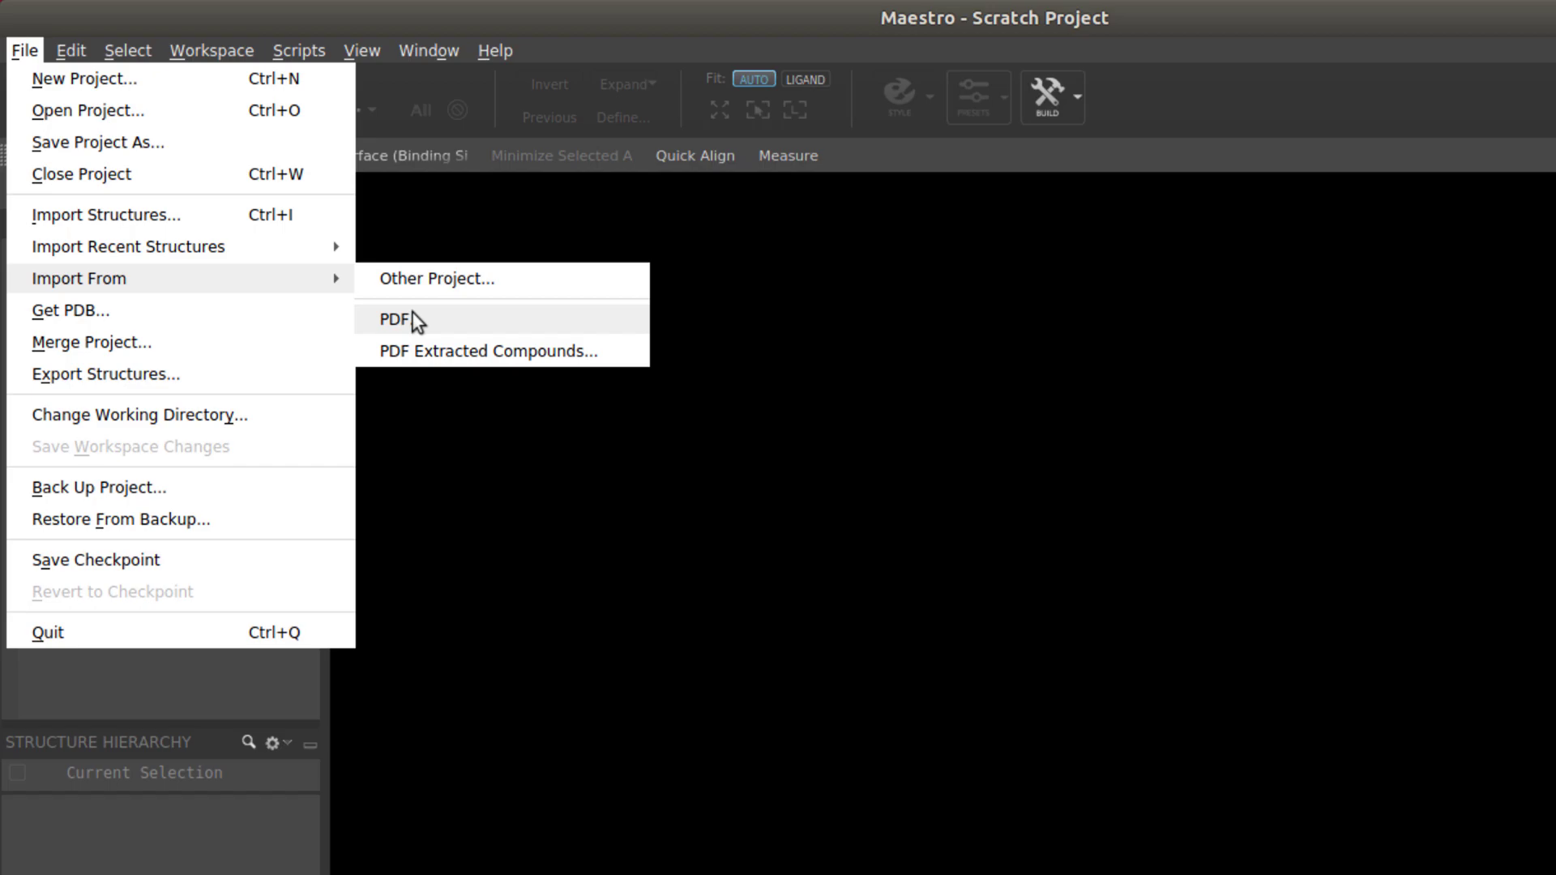
{"action": "left_click", "coordinate": [471, 321]}
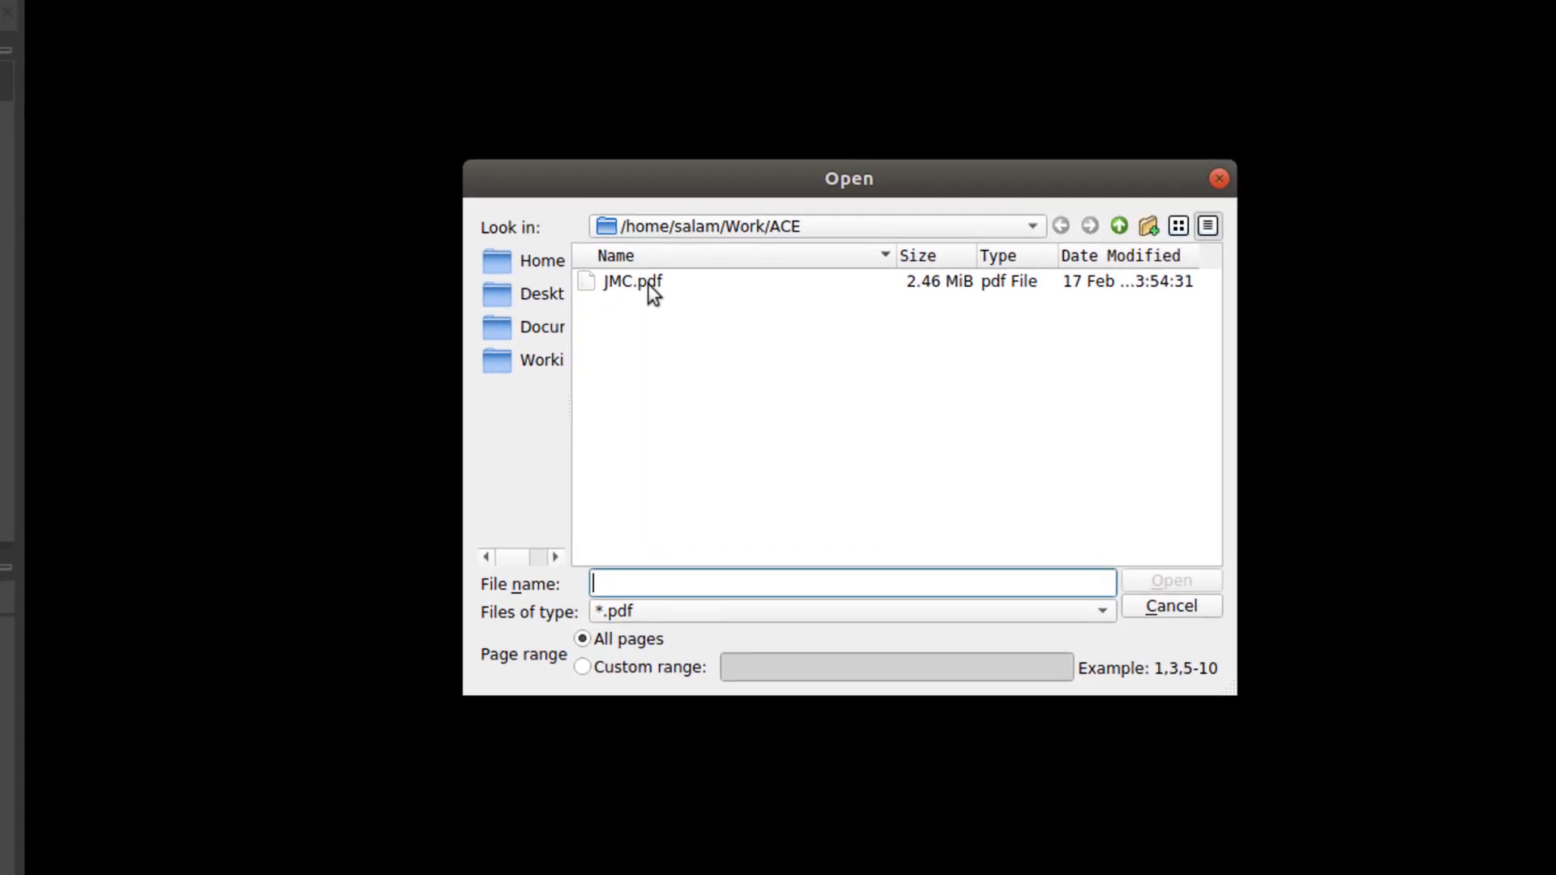
{"action": "left_click", "coordinate": [653, 286]}
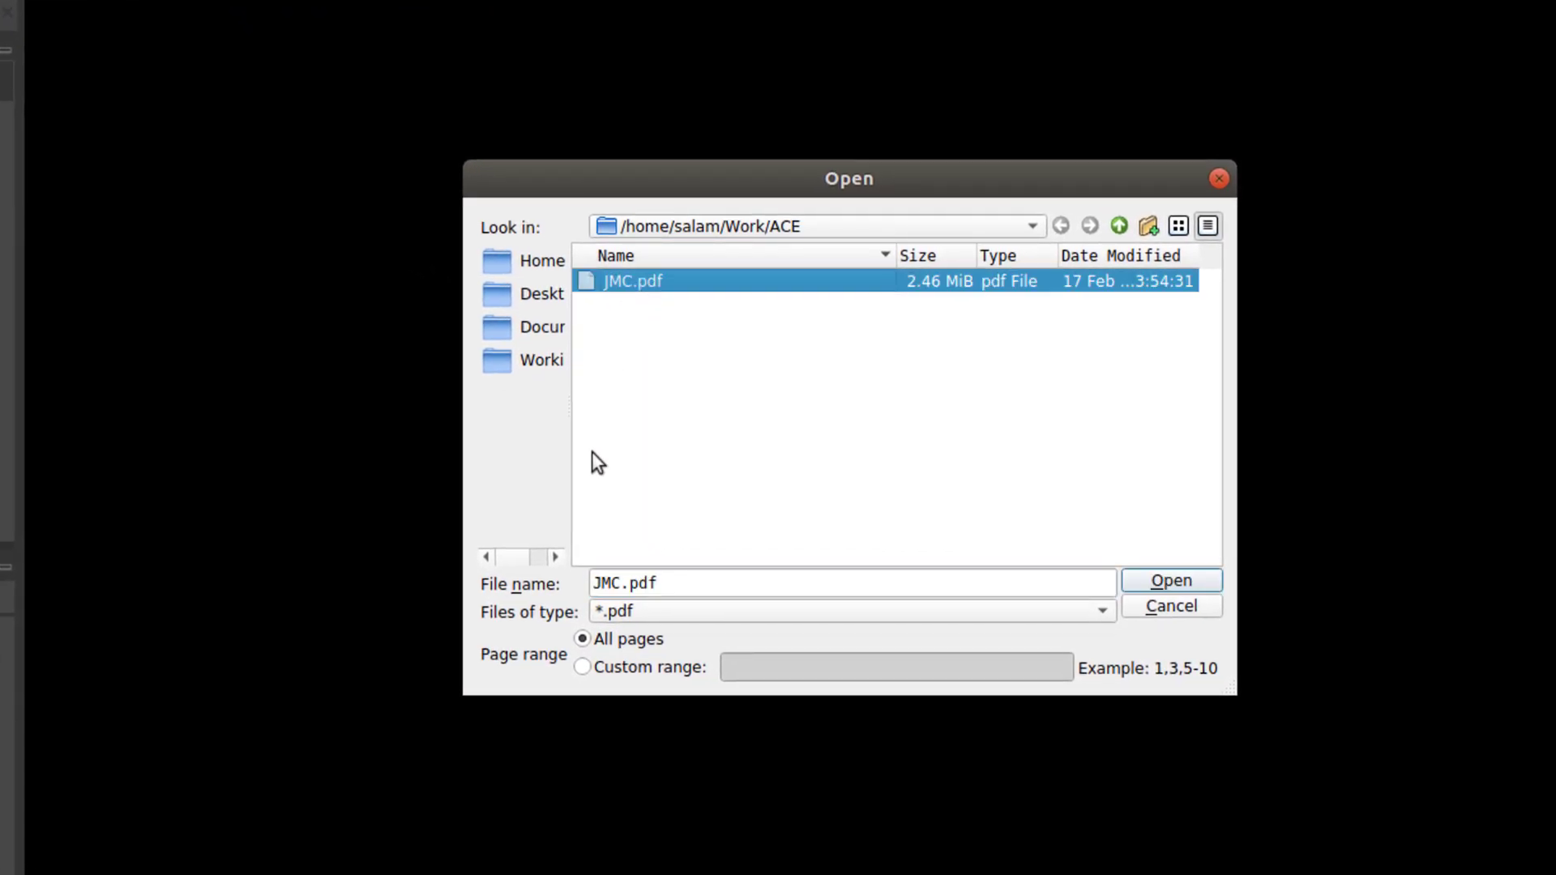
{"action": "left_click", "coordinate": [645, 668]}
{"action": "left_click", "coordinate": [750, 667]}
{"action": "type", "text": "3"}
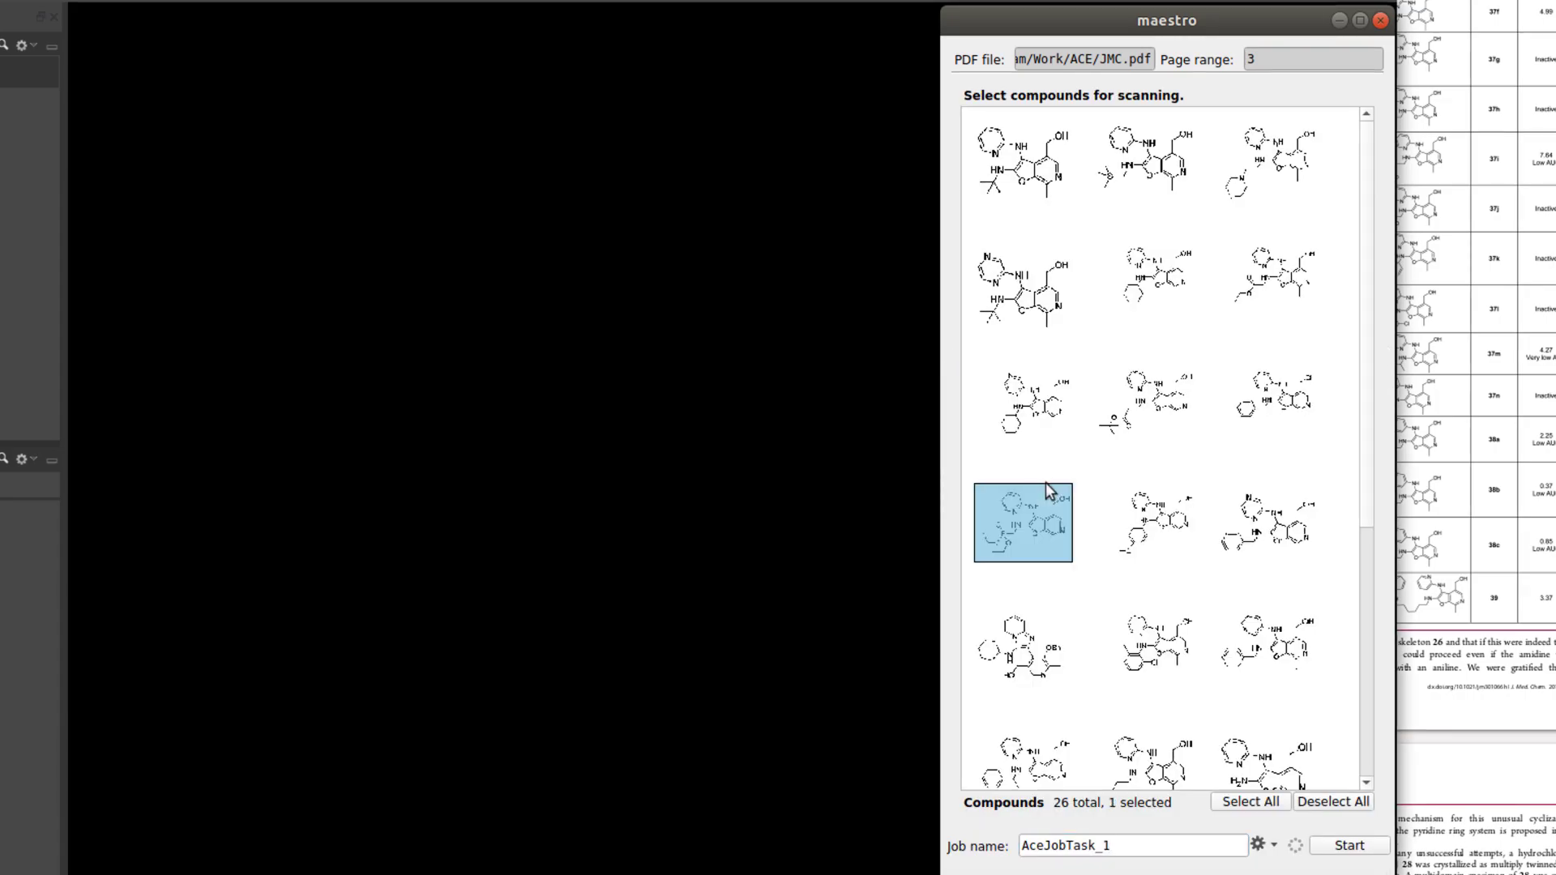
Step: Add two more page-3 compound thumbnails to the scanning selection
{"action": "left_click", "coordinate": [1140, 500]}
{"action": "left_click", "coordinate": [1267, 509]}
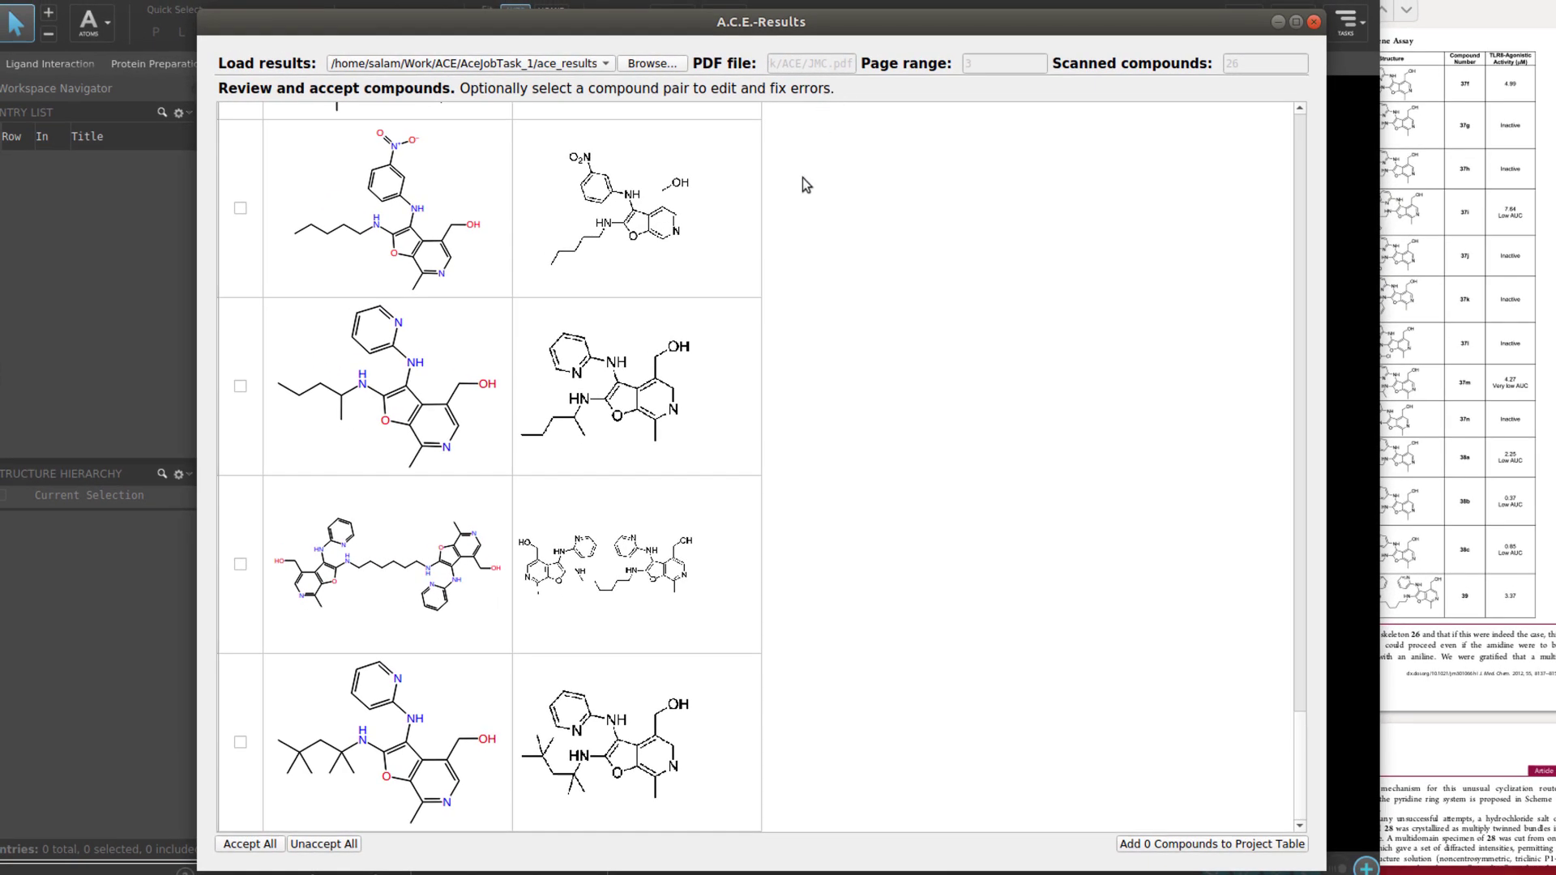
Step: Compare the scanned results with the PDF table and inspect the first compound pair in the editor
{"action": "scroll", "coordinate": [810, 293], "scroll_direction": "down", "scroll_amount": 10}
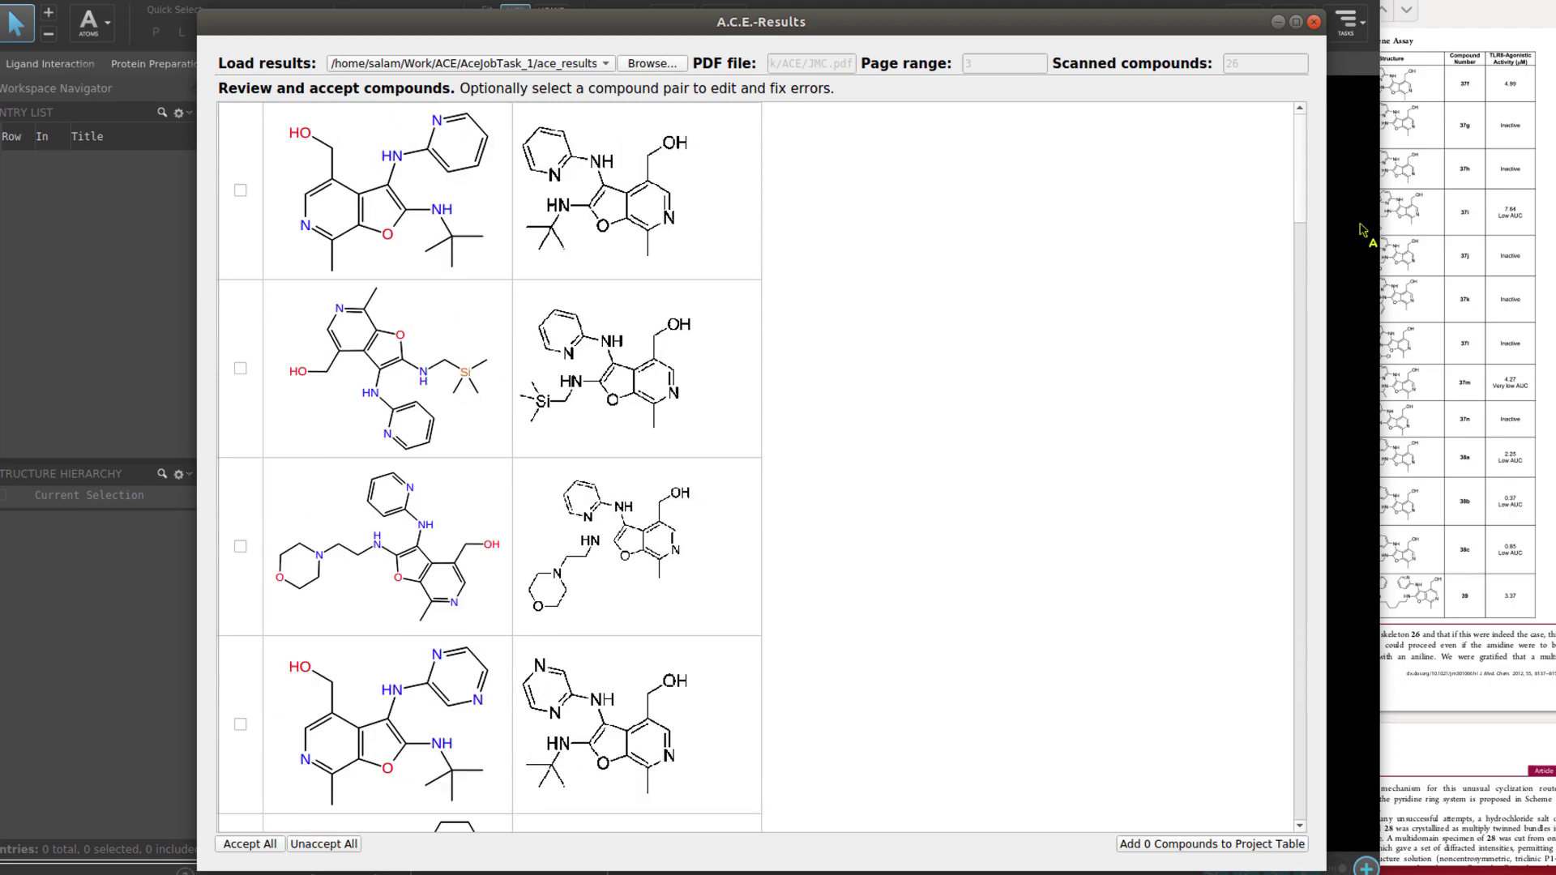
{"action": "left_click", "coordinate": [1544, 234]}
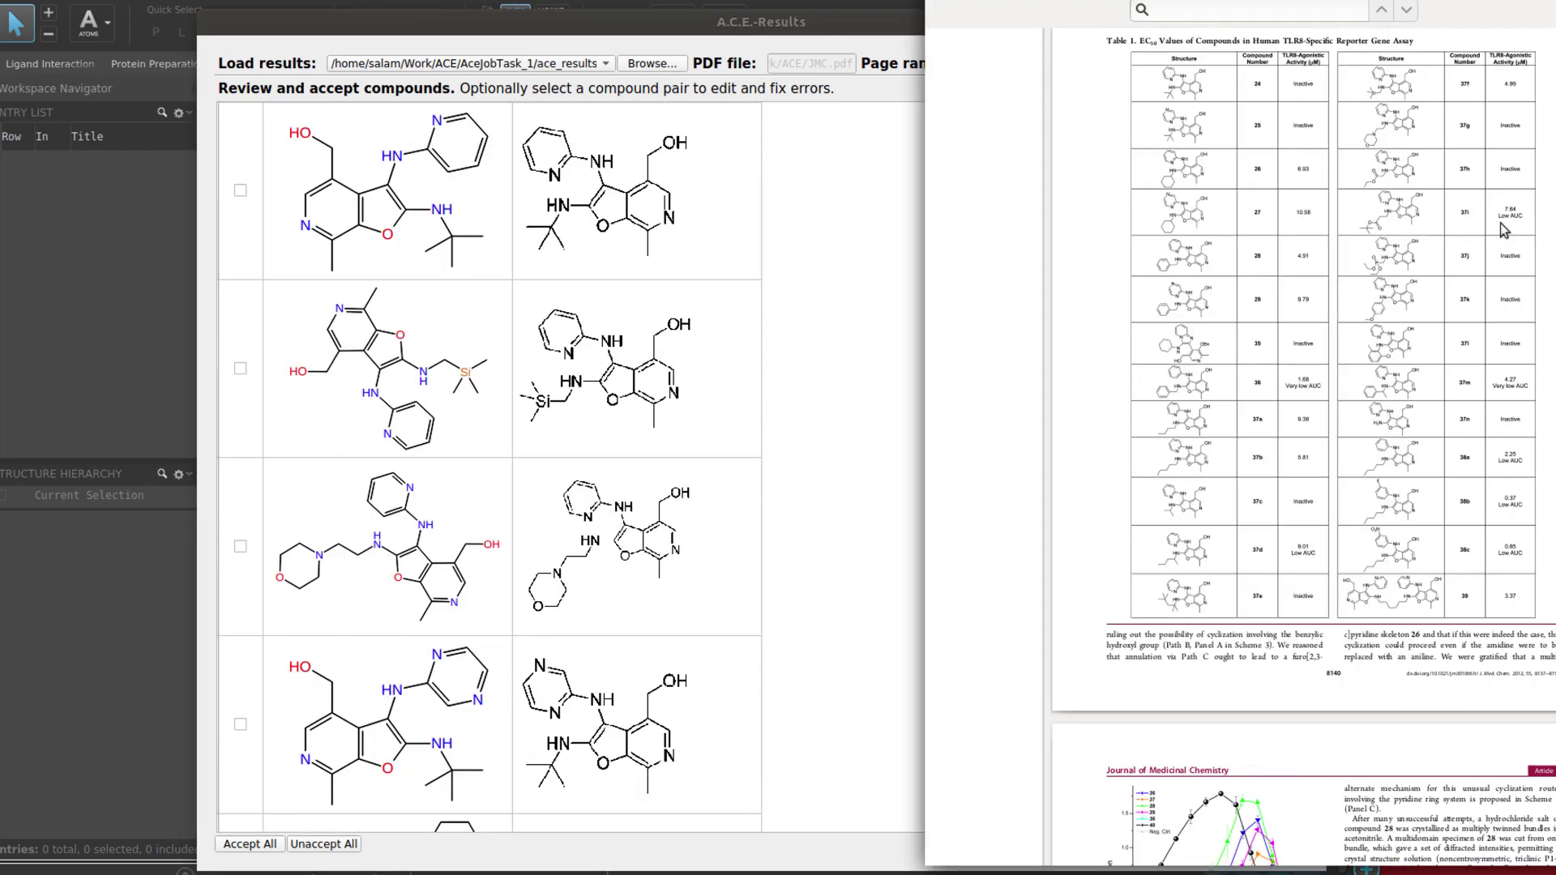
{"action": "left_click", "coordinate": [864, 241]}
{"action": "left_click", "coordinate": [727, 241]}
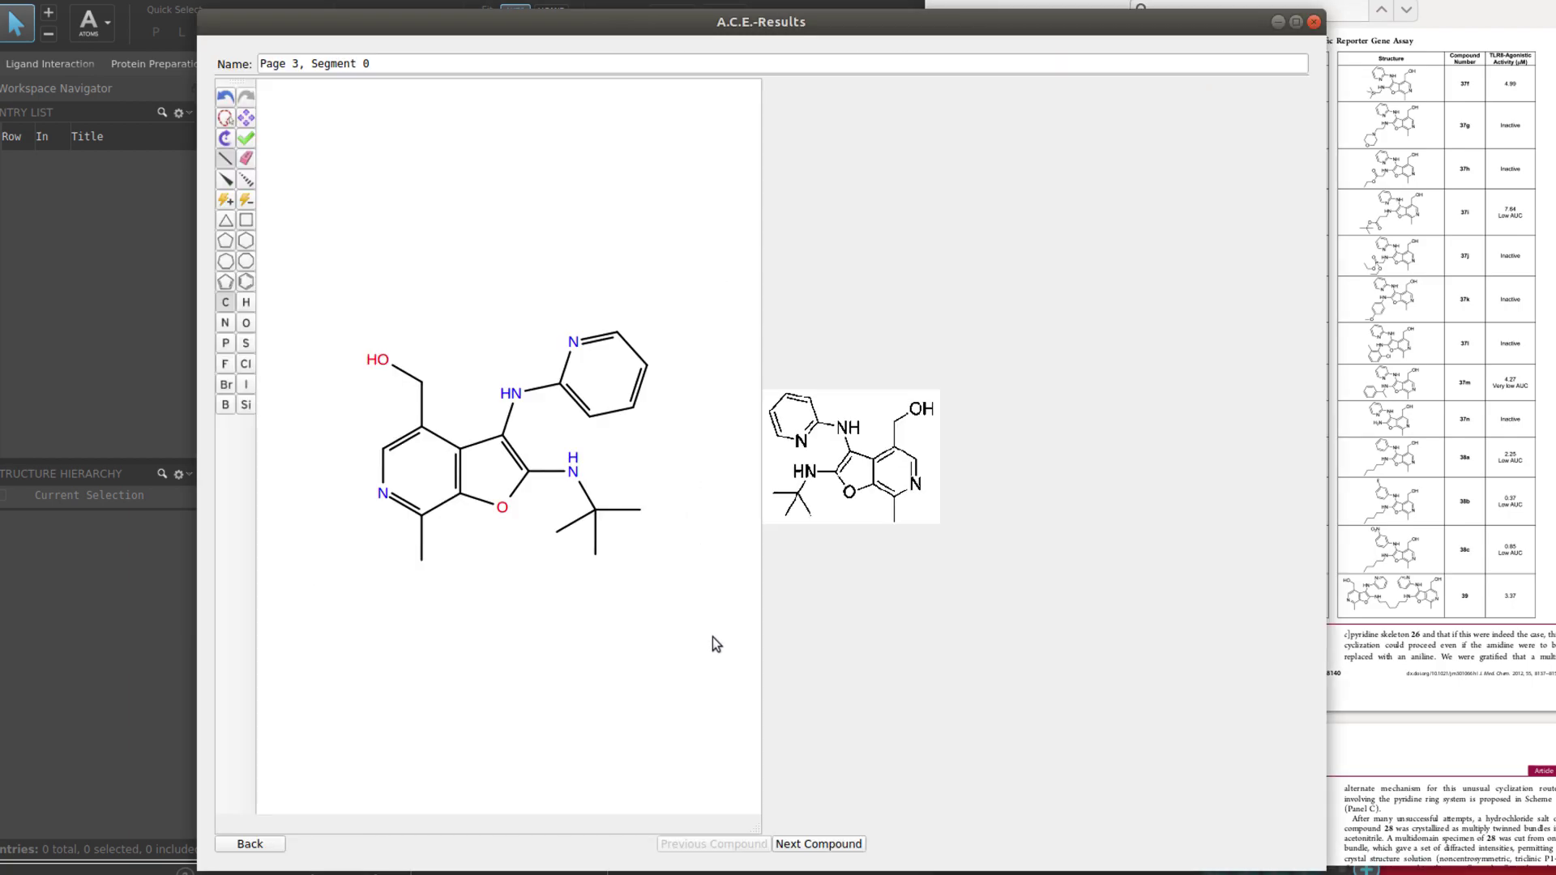
{"action": "left_click", "coordinate": [248, 846]}
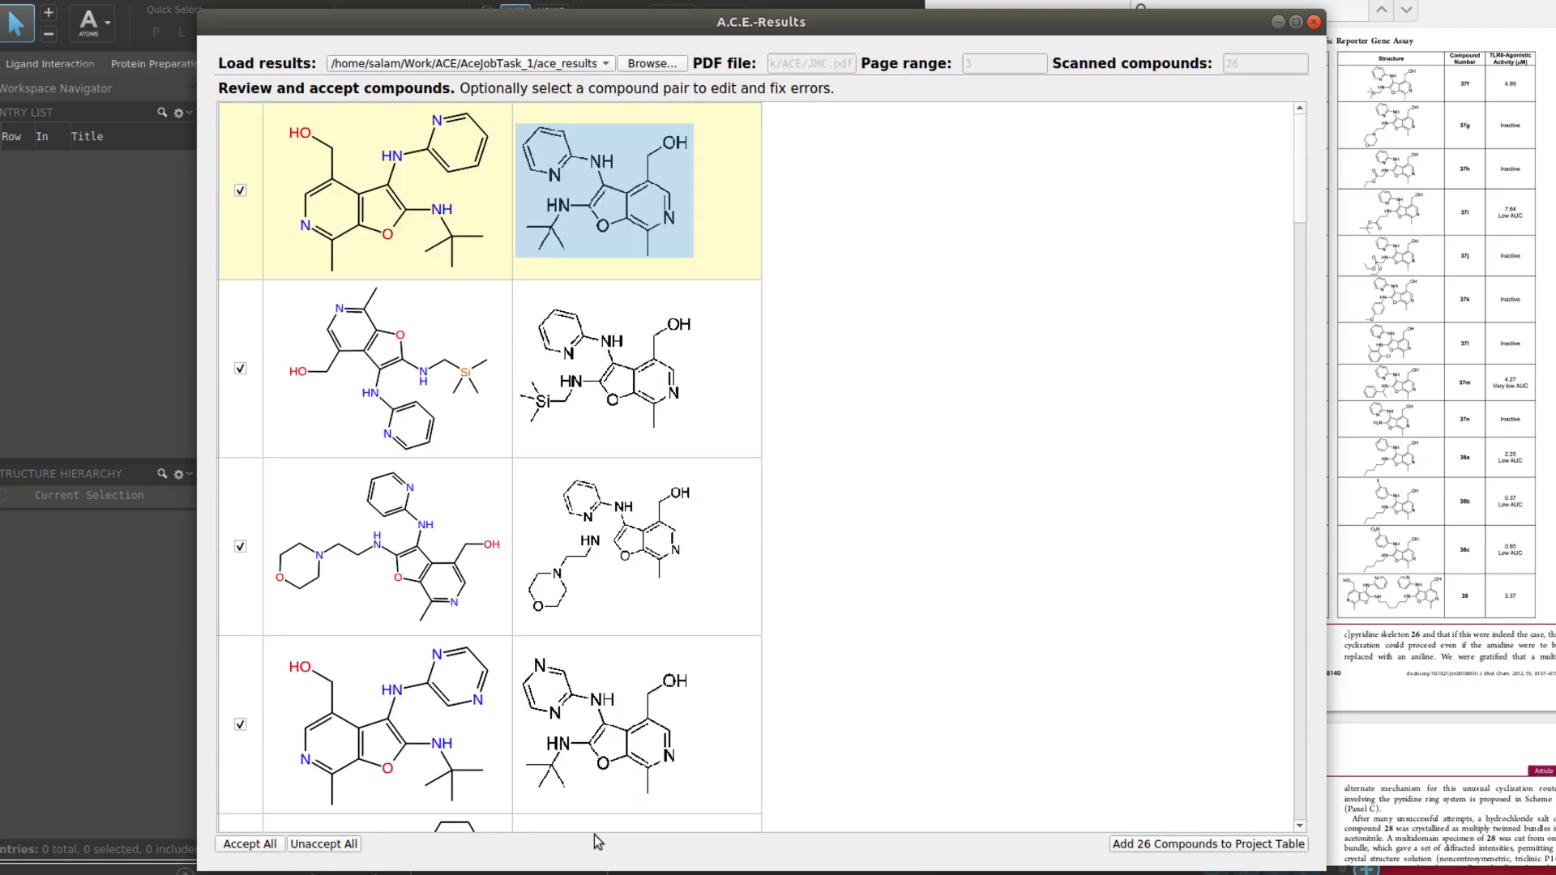
Step: Add the 26 compounds to the project and display Page 3 Segments 0, 1 and 2
{"action": "left_click", "coordinate": [1144, 845]}
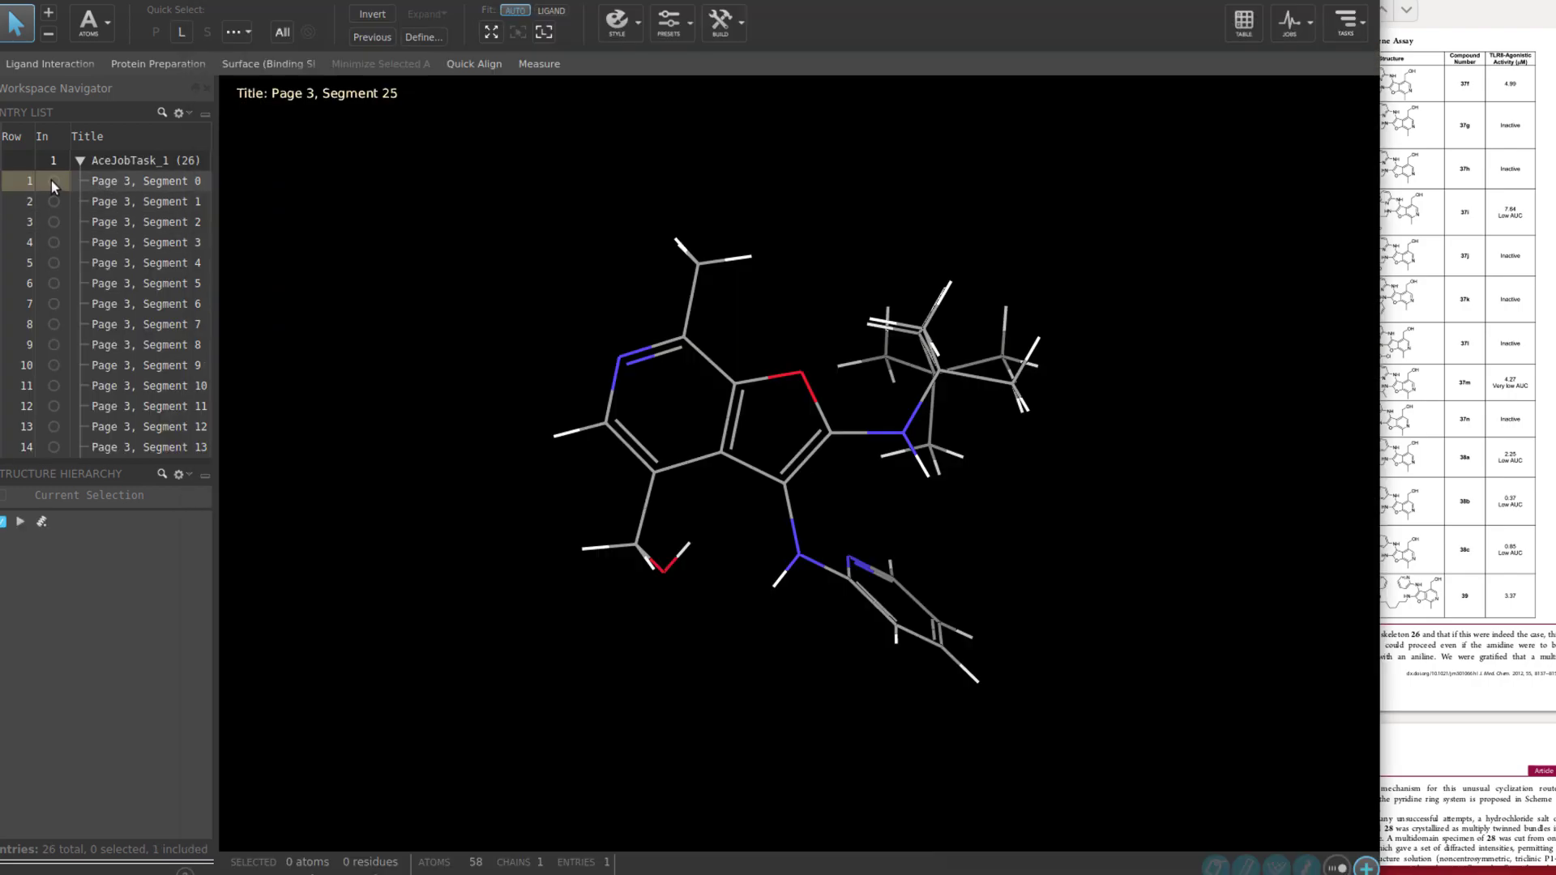
{"action": "left_click", "coordinate": [52, 182]}
{"action": "left_click", "coordinate": [53, 201]}
{"action": "left_click", "coordinate": [53, 223]}
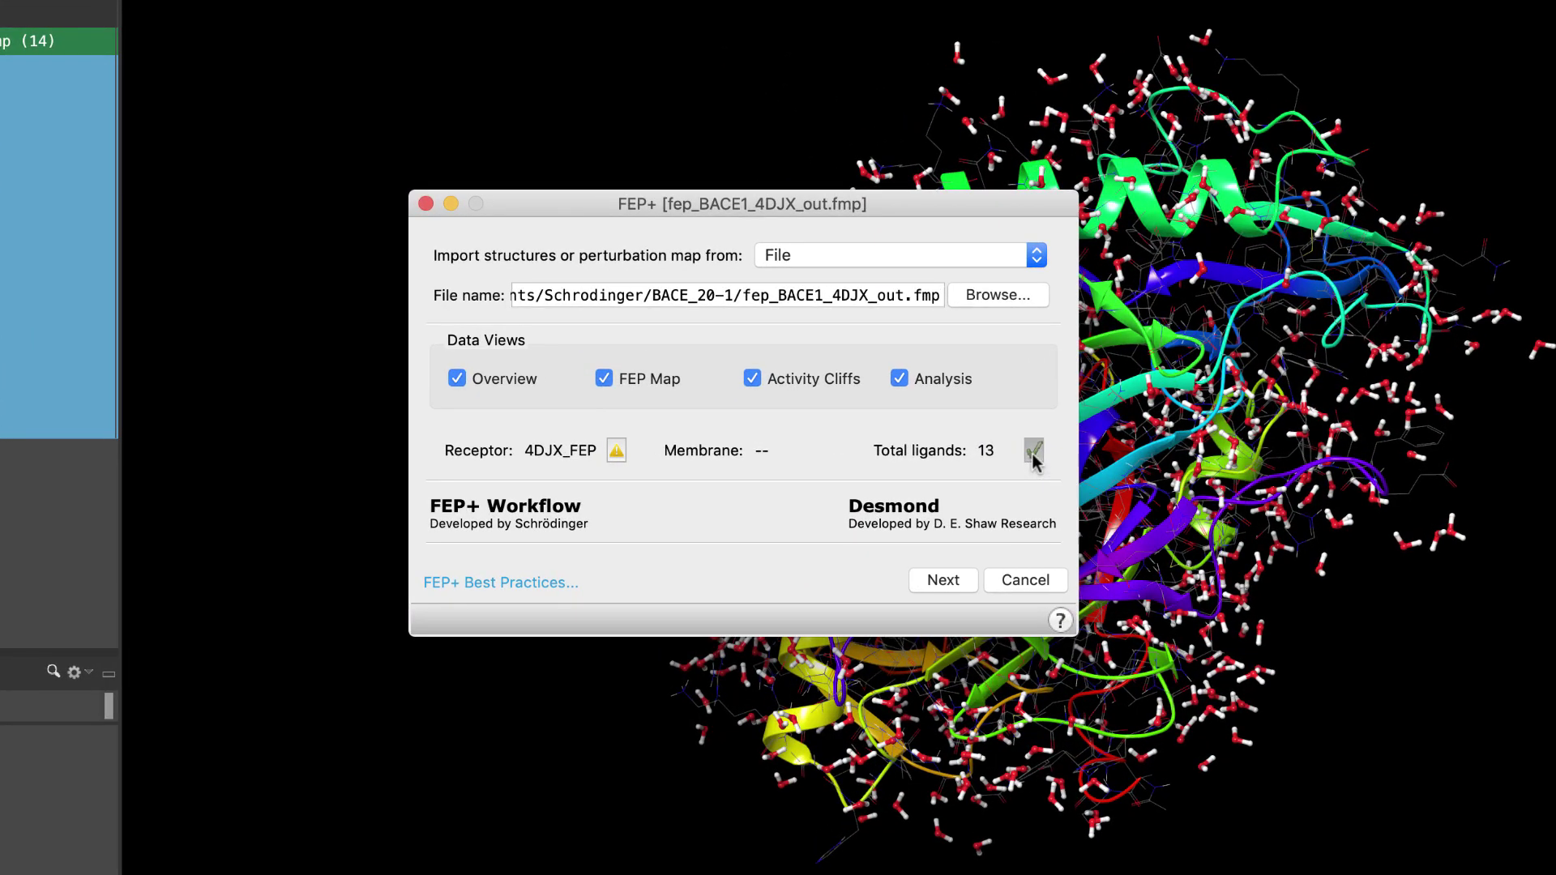
Step: Review the OPLS3e custom parameter settings, leaving the default custom parameter path unchanged
{"action": "left_click", "coordinate": [1033, 452]}
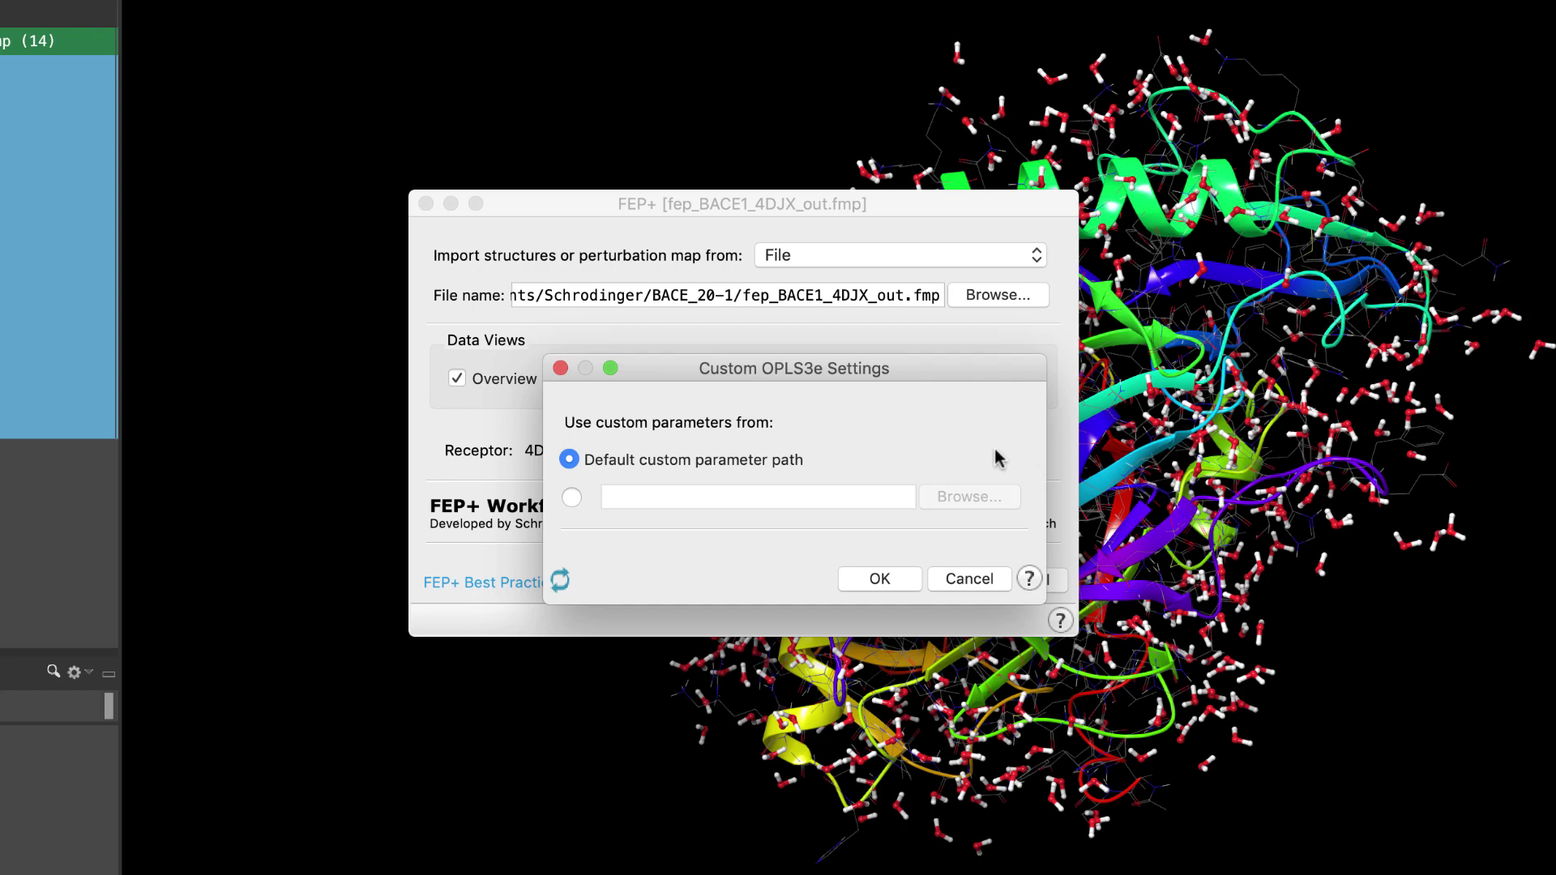
{"action": "left_click", "coordinate": [571, 498]}
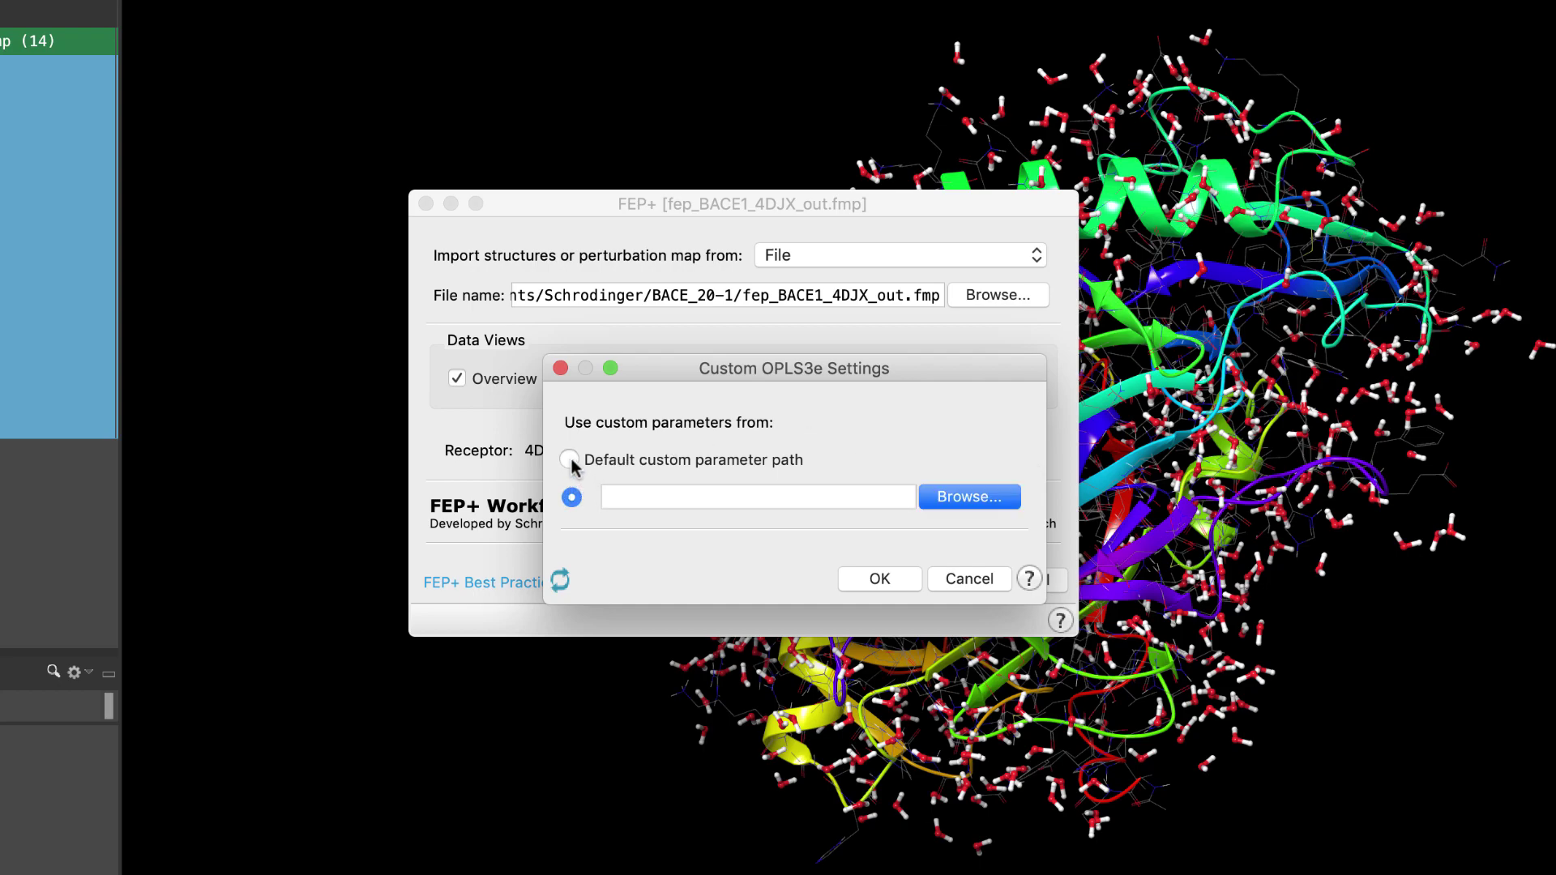
{"action": "left_click", "coordinate": [570, 460]}
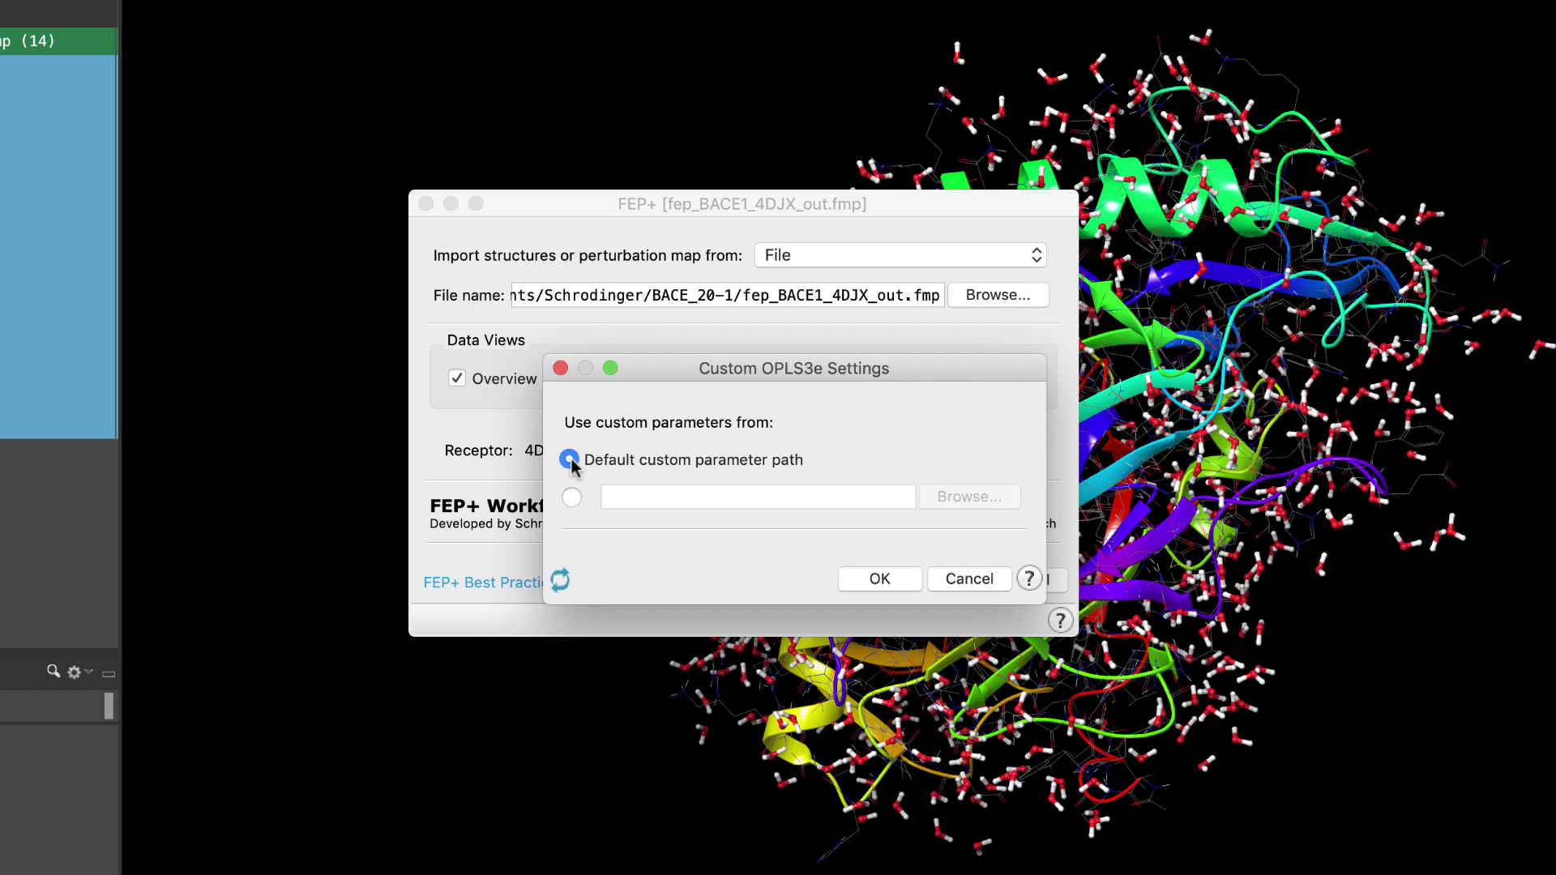
{"action": "left_click", "coordinate": [980, 579]}
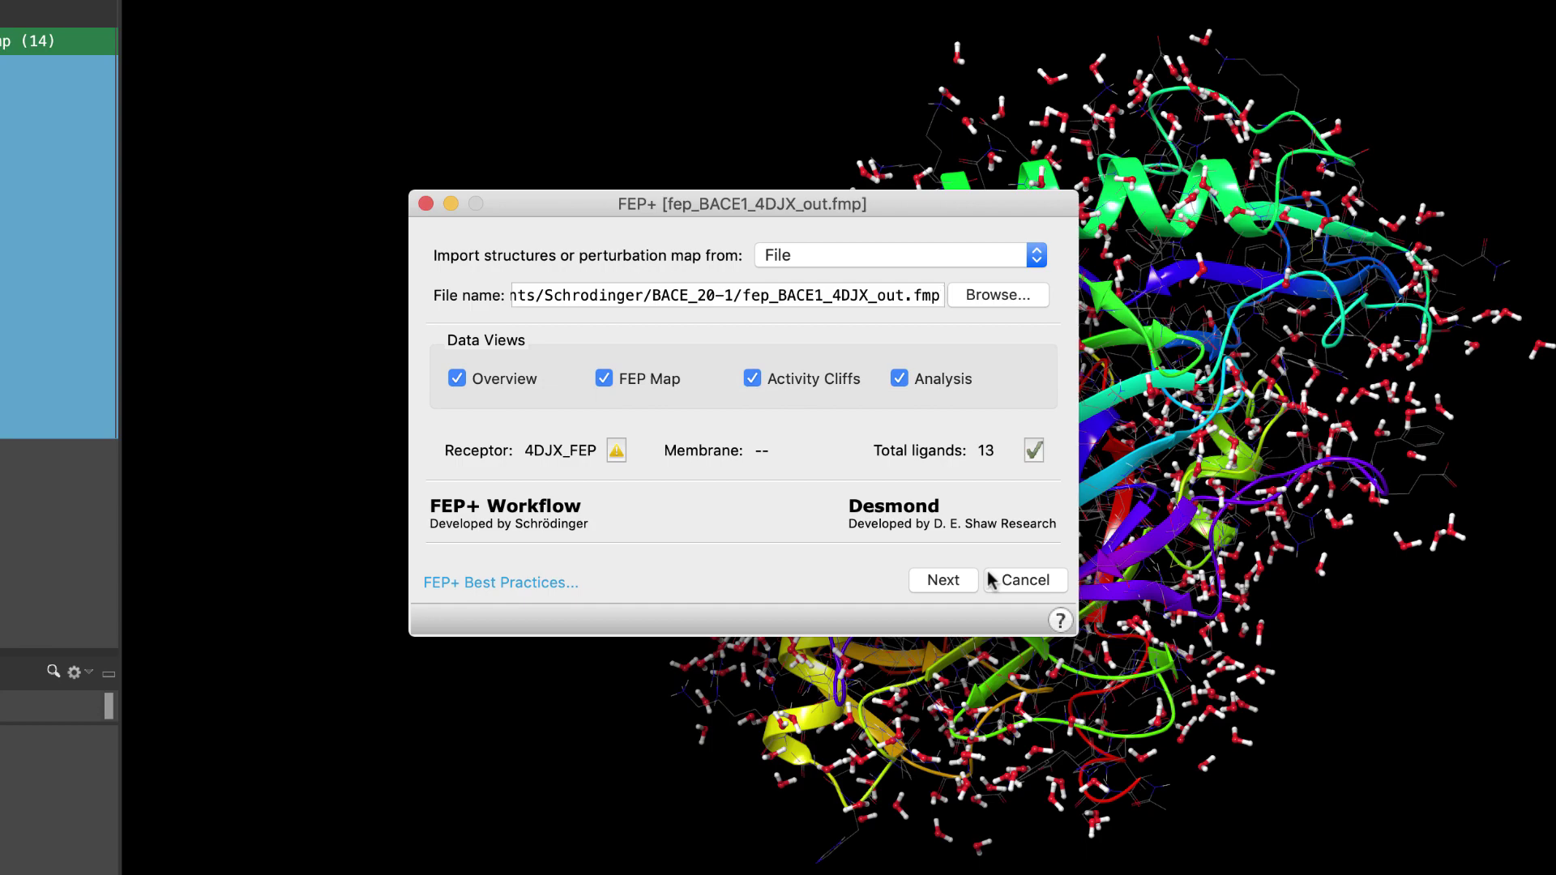
Step: Continue to the FEP+ Analysis table and toggle off the trajectory and edge descriptor columns
{"action": "left_click", "coordinate": [942, 581]}
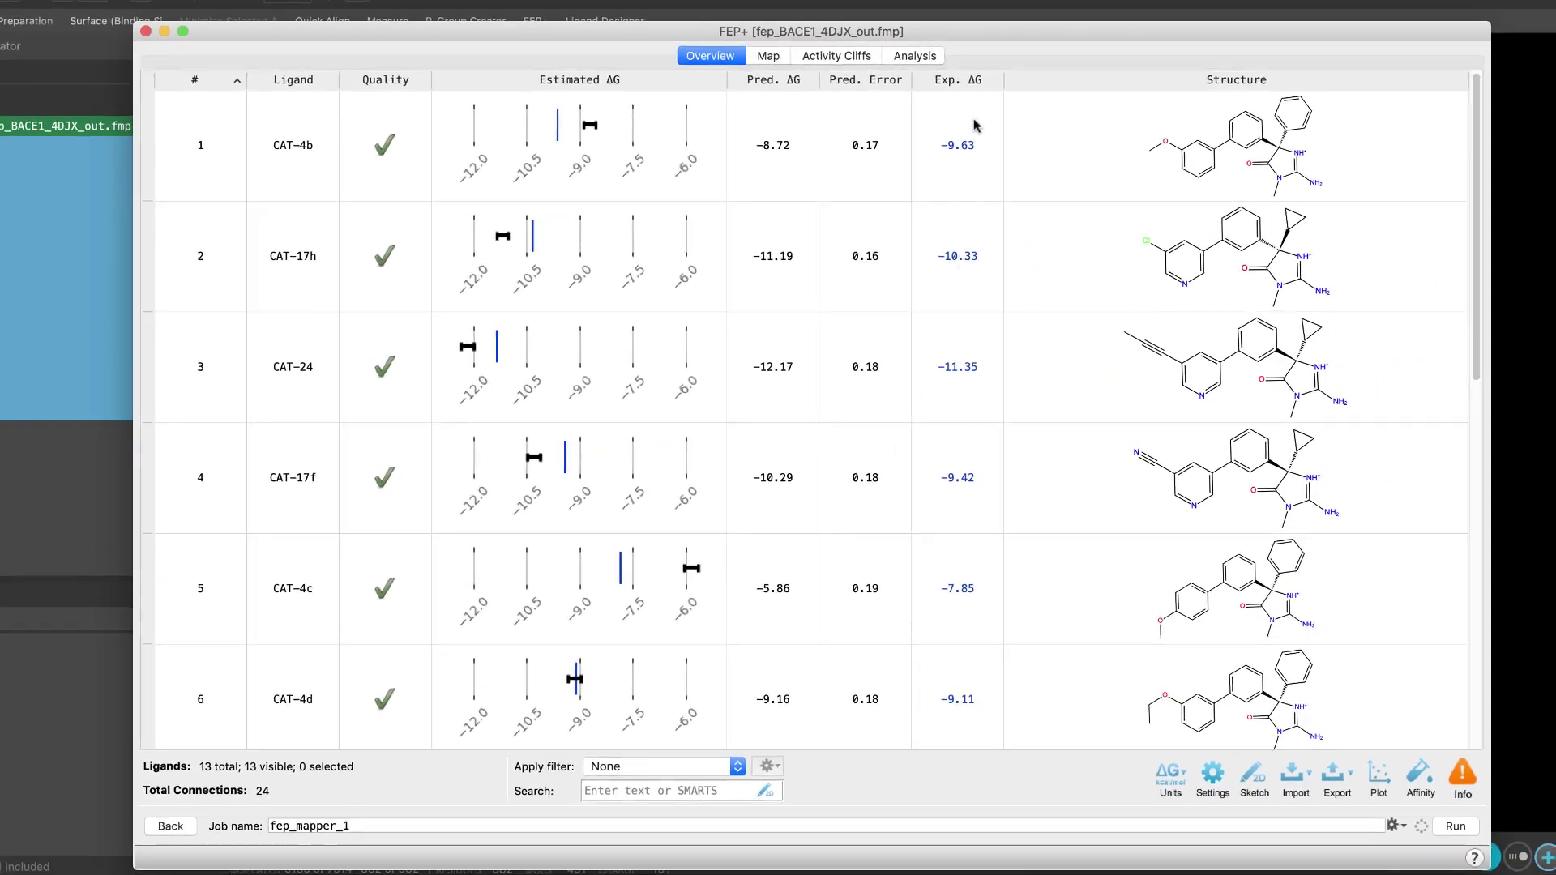
{"action": "left_click", "coordinate": [915, 56]}
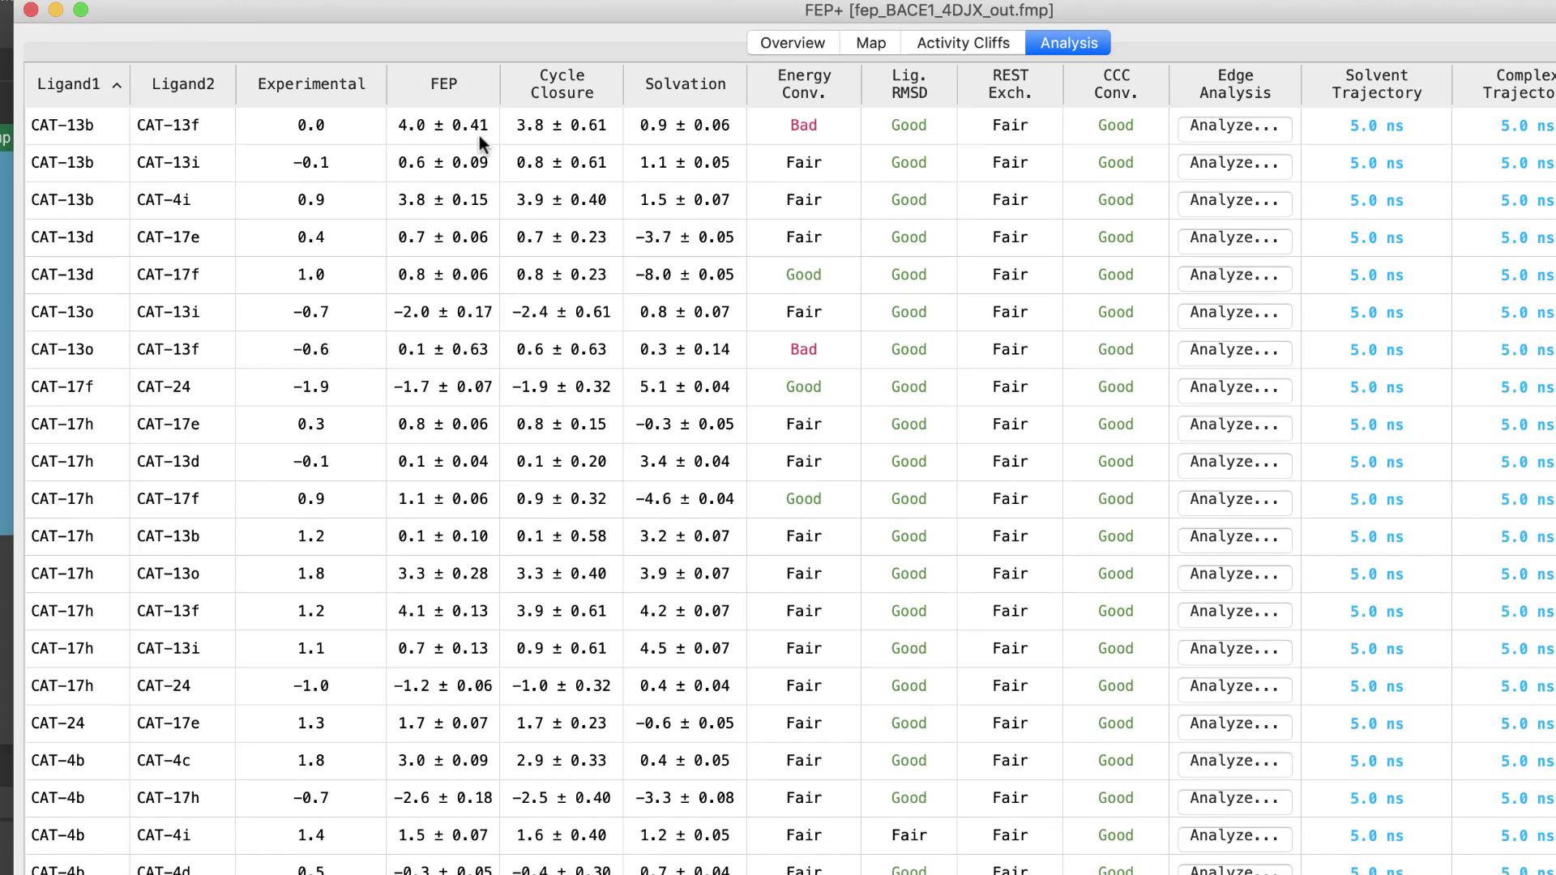
{"action": "right_click", "coordinate": [491, 94]}
{"action": "mouse_move", "coordinate": [516, 309]}
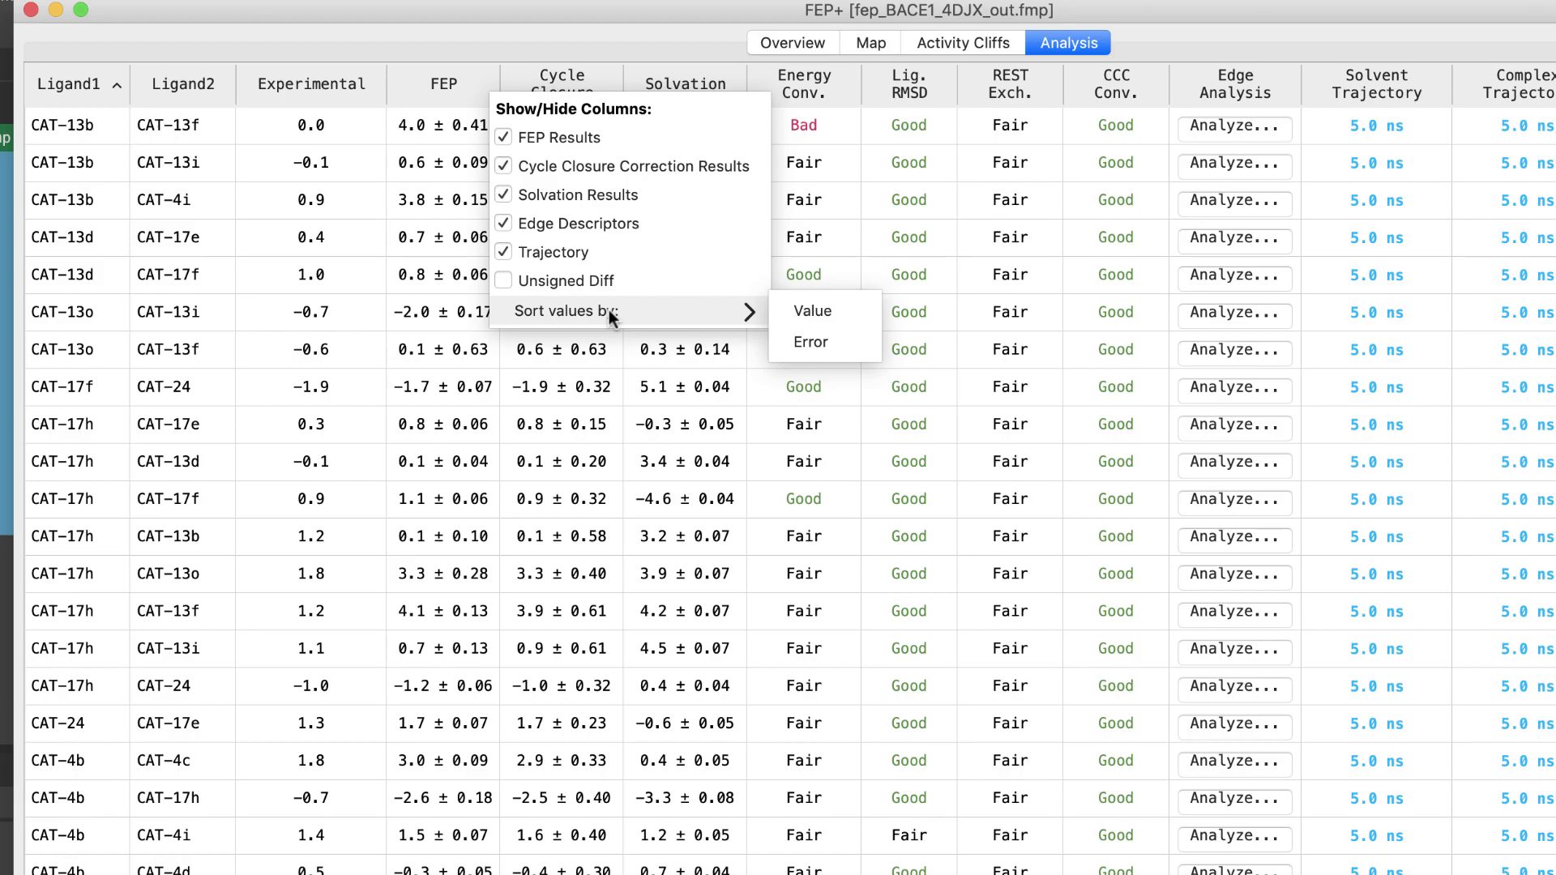
{"action": "left_click", "coordinate": [503, 253]}
{"action": "left_click", "coordinate": [502, 224]}
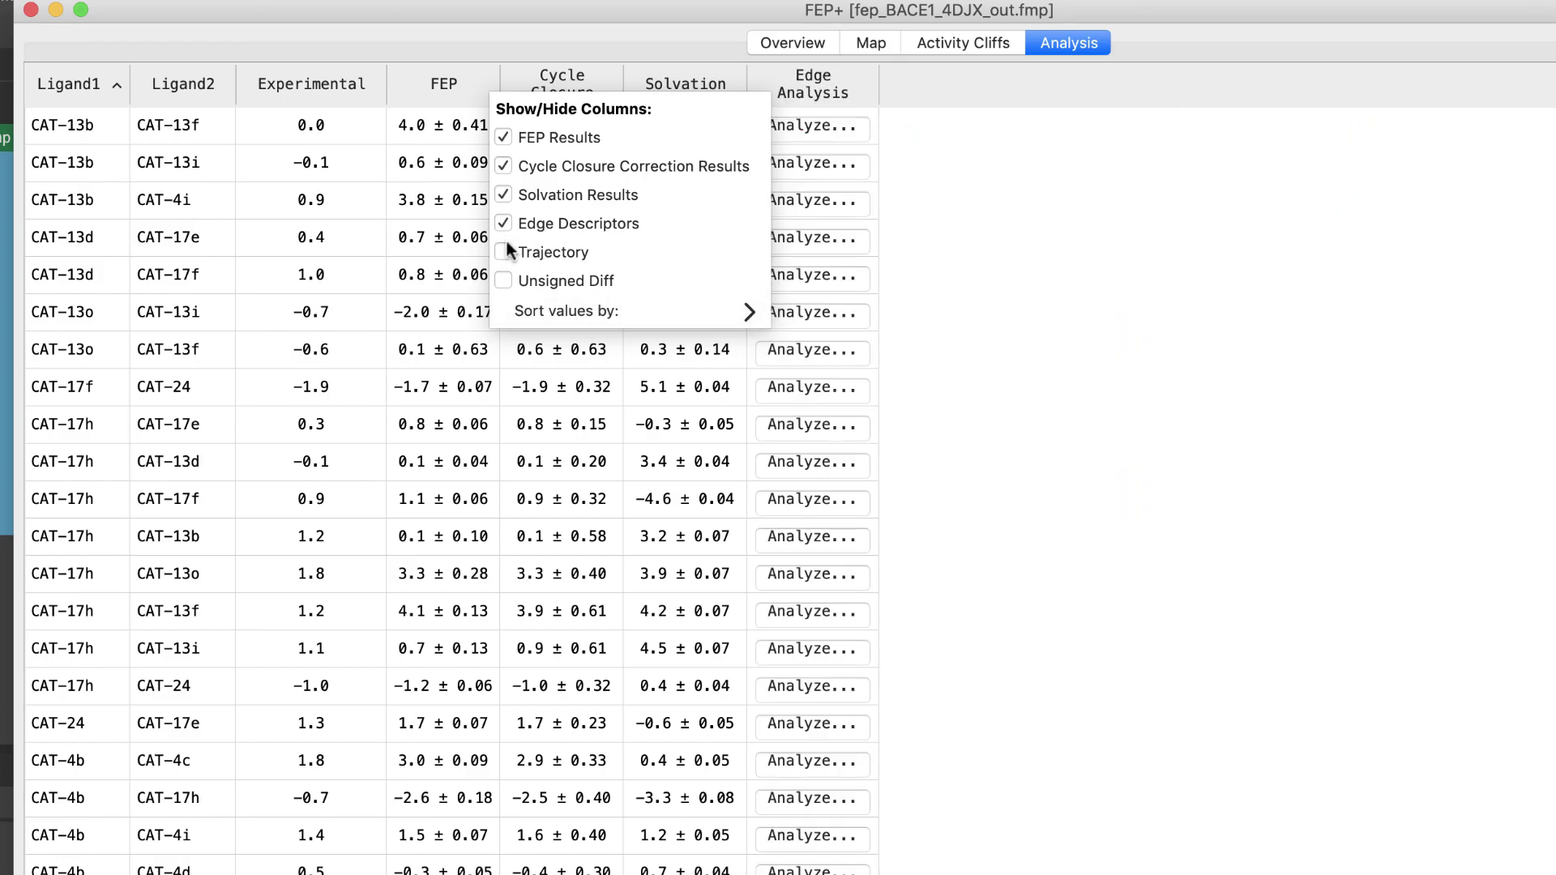
Step: Show the Trajectory and Unsigned Diff columns and load the first pair's 5.0 ns vacuum trajectory
{"action": "left_click", "coordinate": [506, 247]}
{"action": "left_click", "coordinate": [503, 281]}
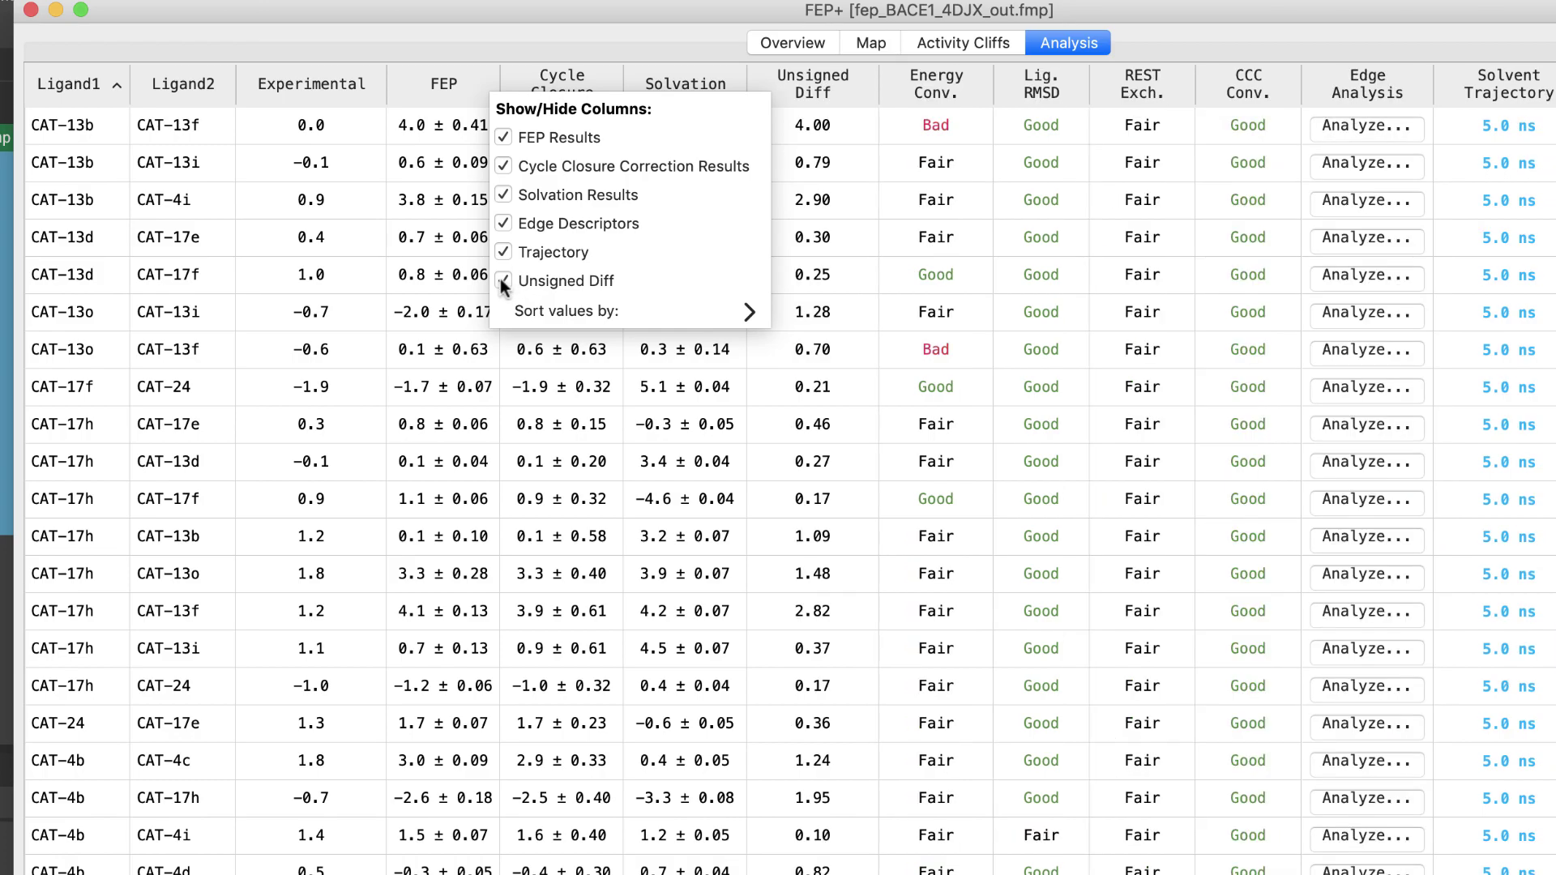
{"action": "left_click", "coordinate": [854, 85]}
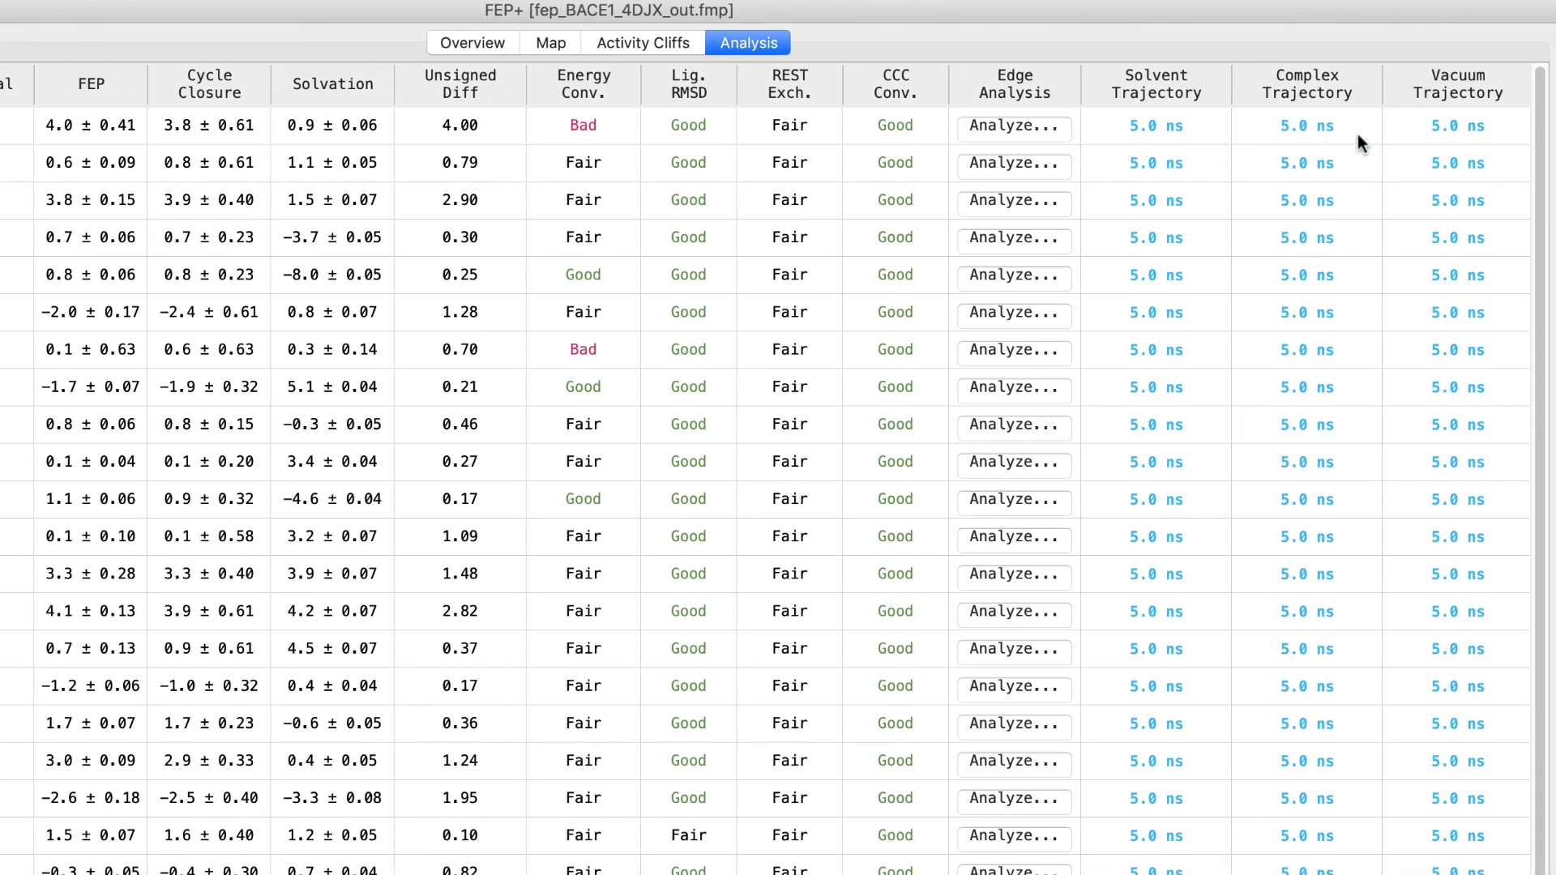
{"action": "left_click", "coordinate": [1458, 125]}
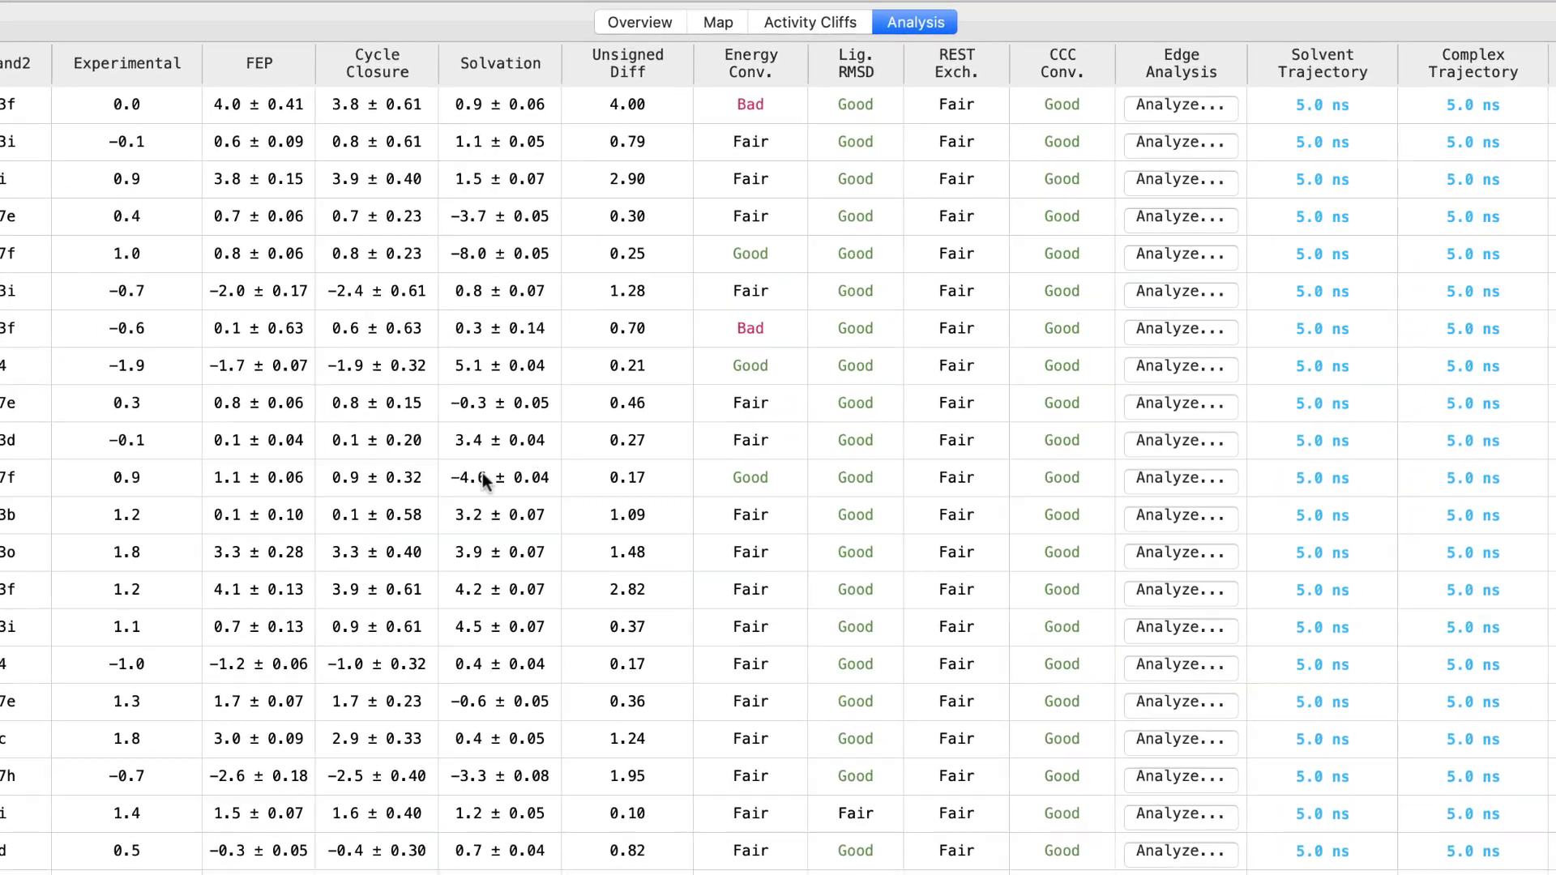
Step: Open the first ligand pair's analysis report and view its REST Sampling results
{"action": "left_click", "coordinate": [1178, 106]}
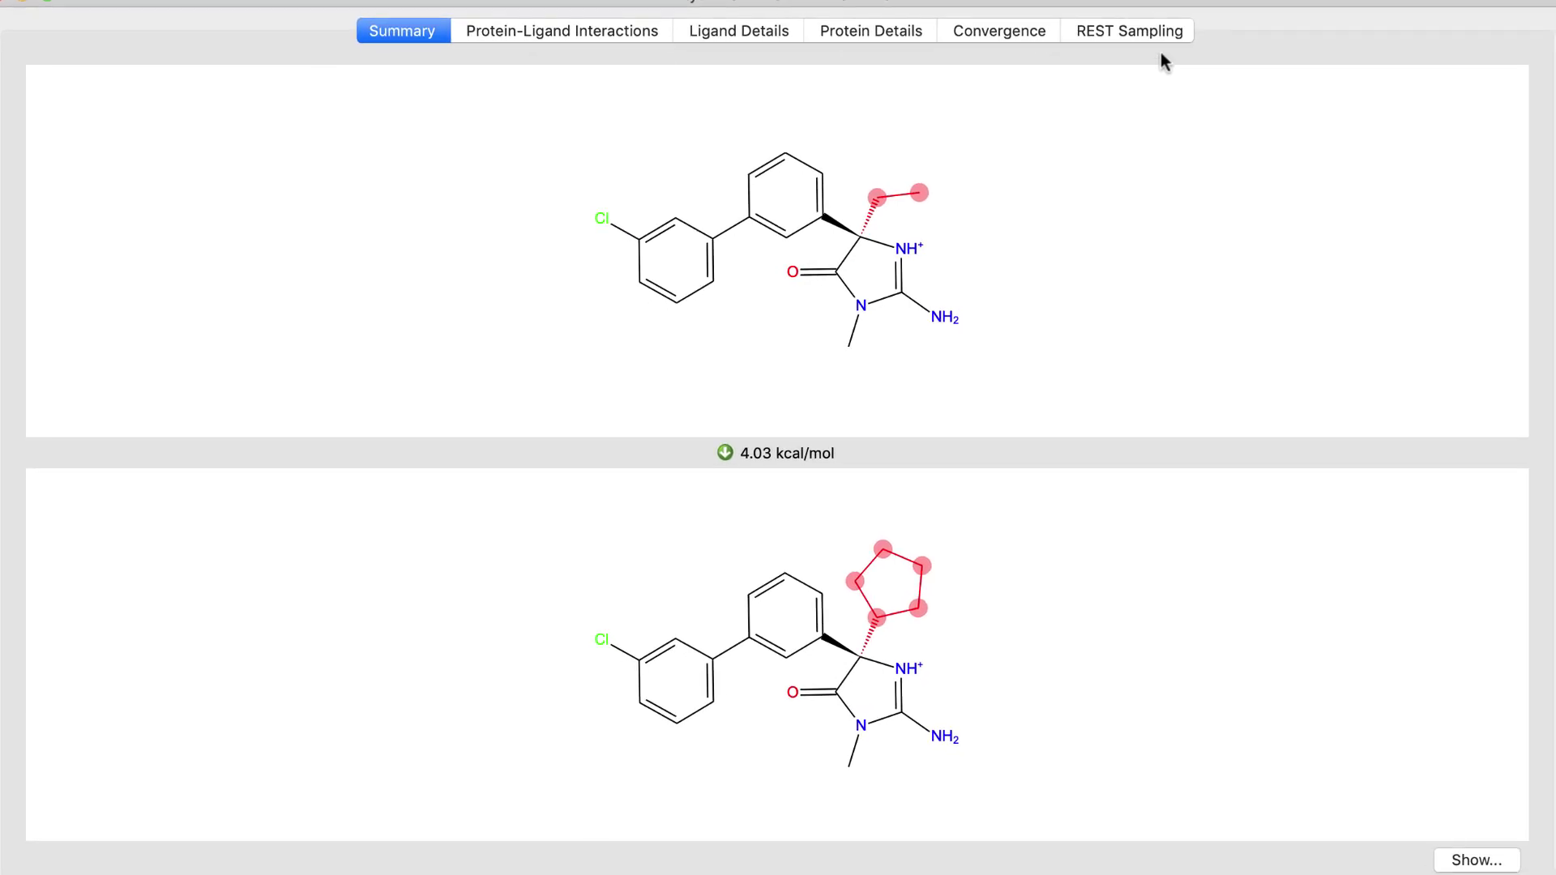
{"action": "left_click", "coordinate": [1142, 26]}
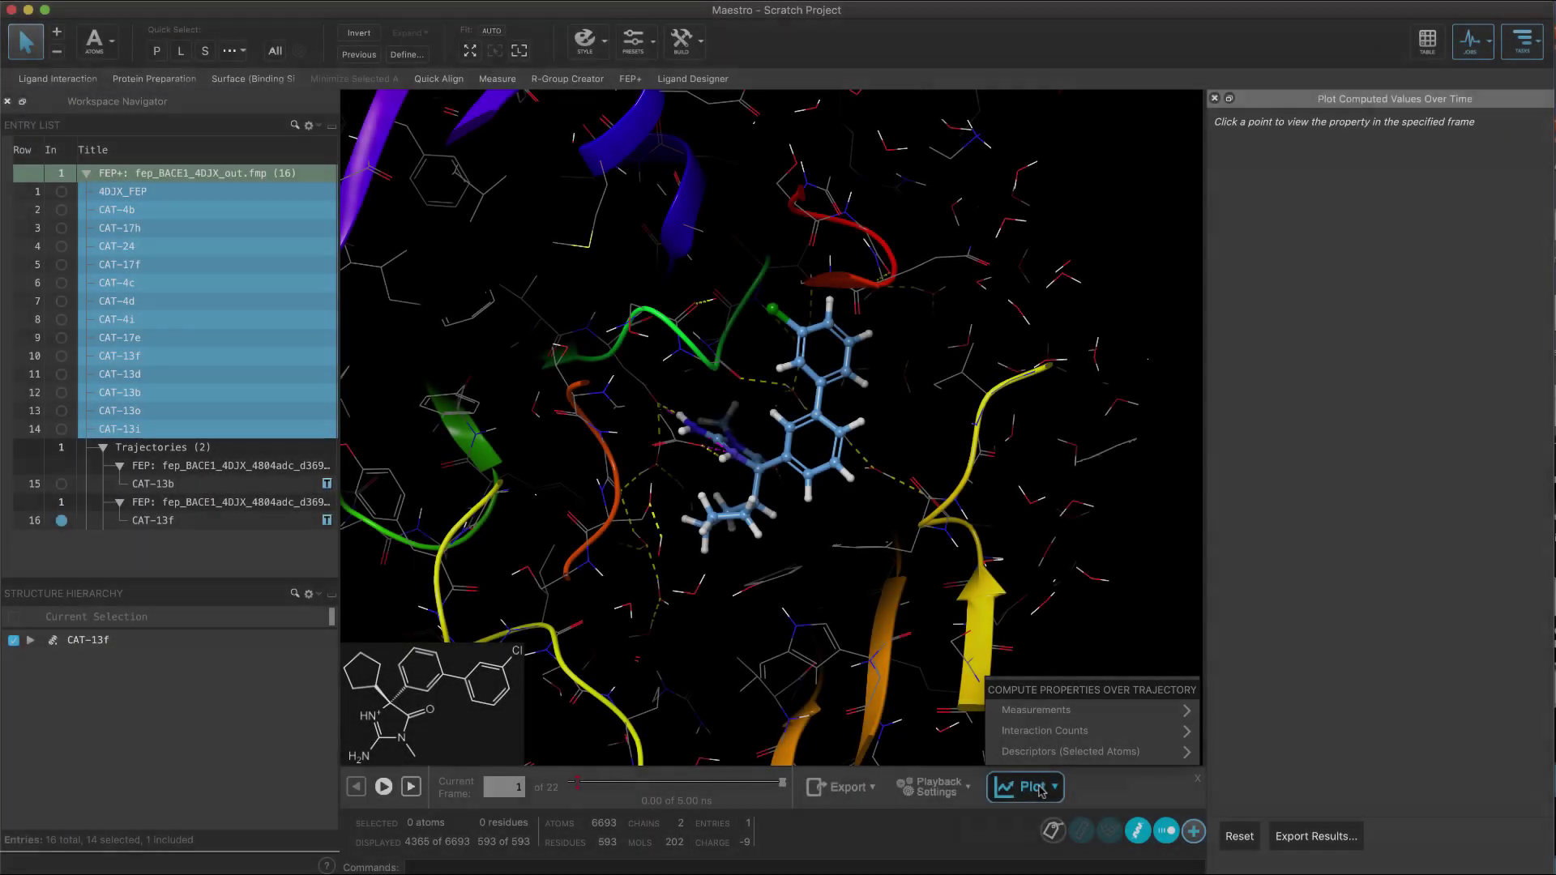
Step: Plot counts of all interaction types over the CAT-13f trajectory and open the plot's settings
{"action": "mouse_move", "coordinate": [1049, 731]}
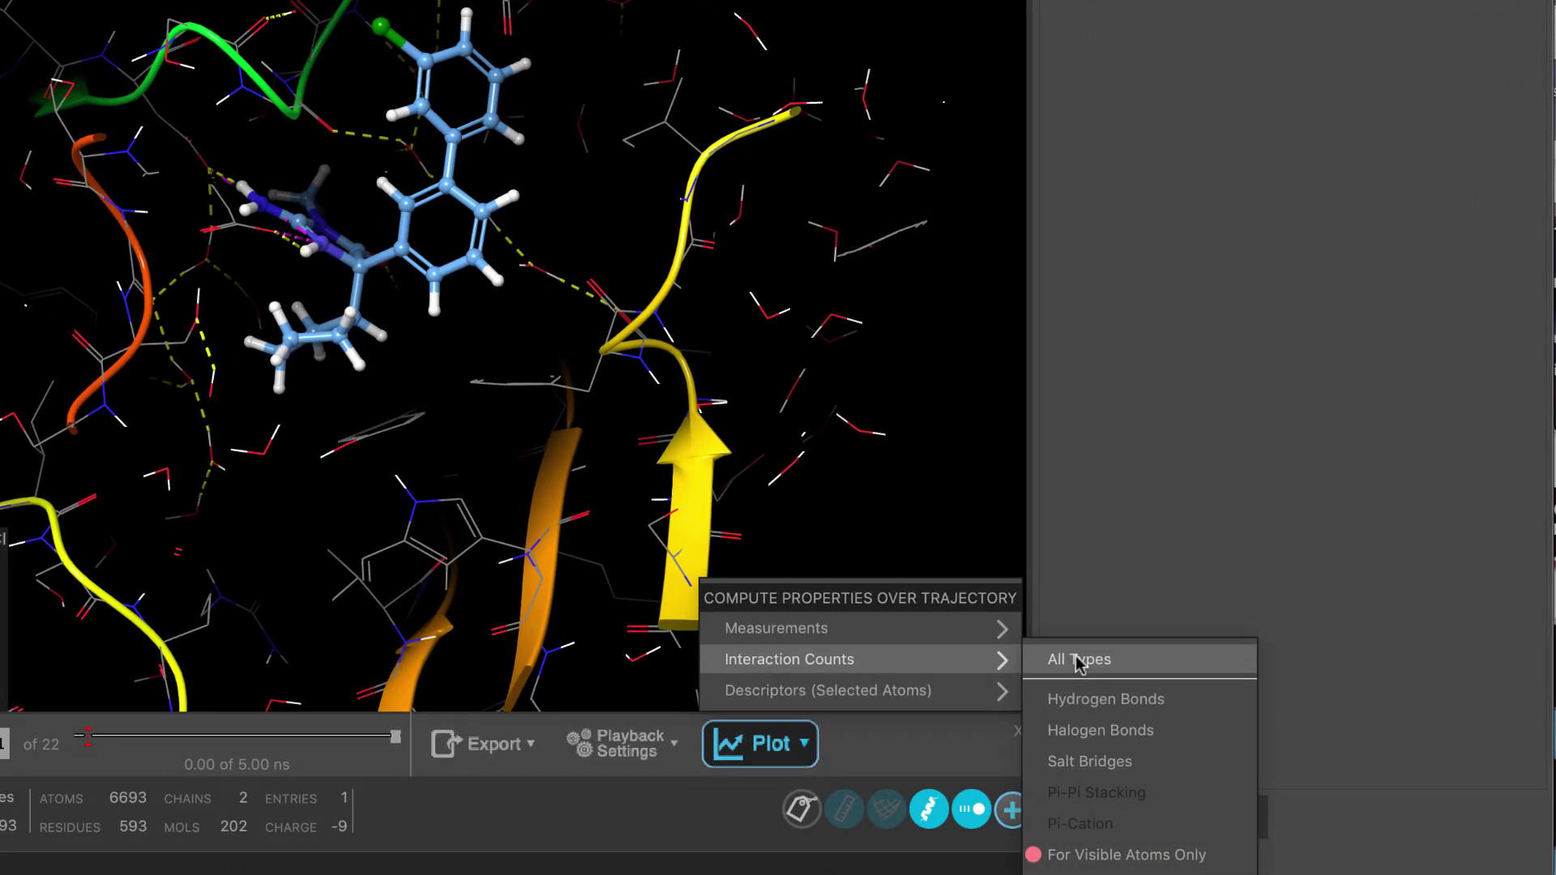
{"action": "left_click", "coordinate": [1078, 660]}
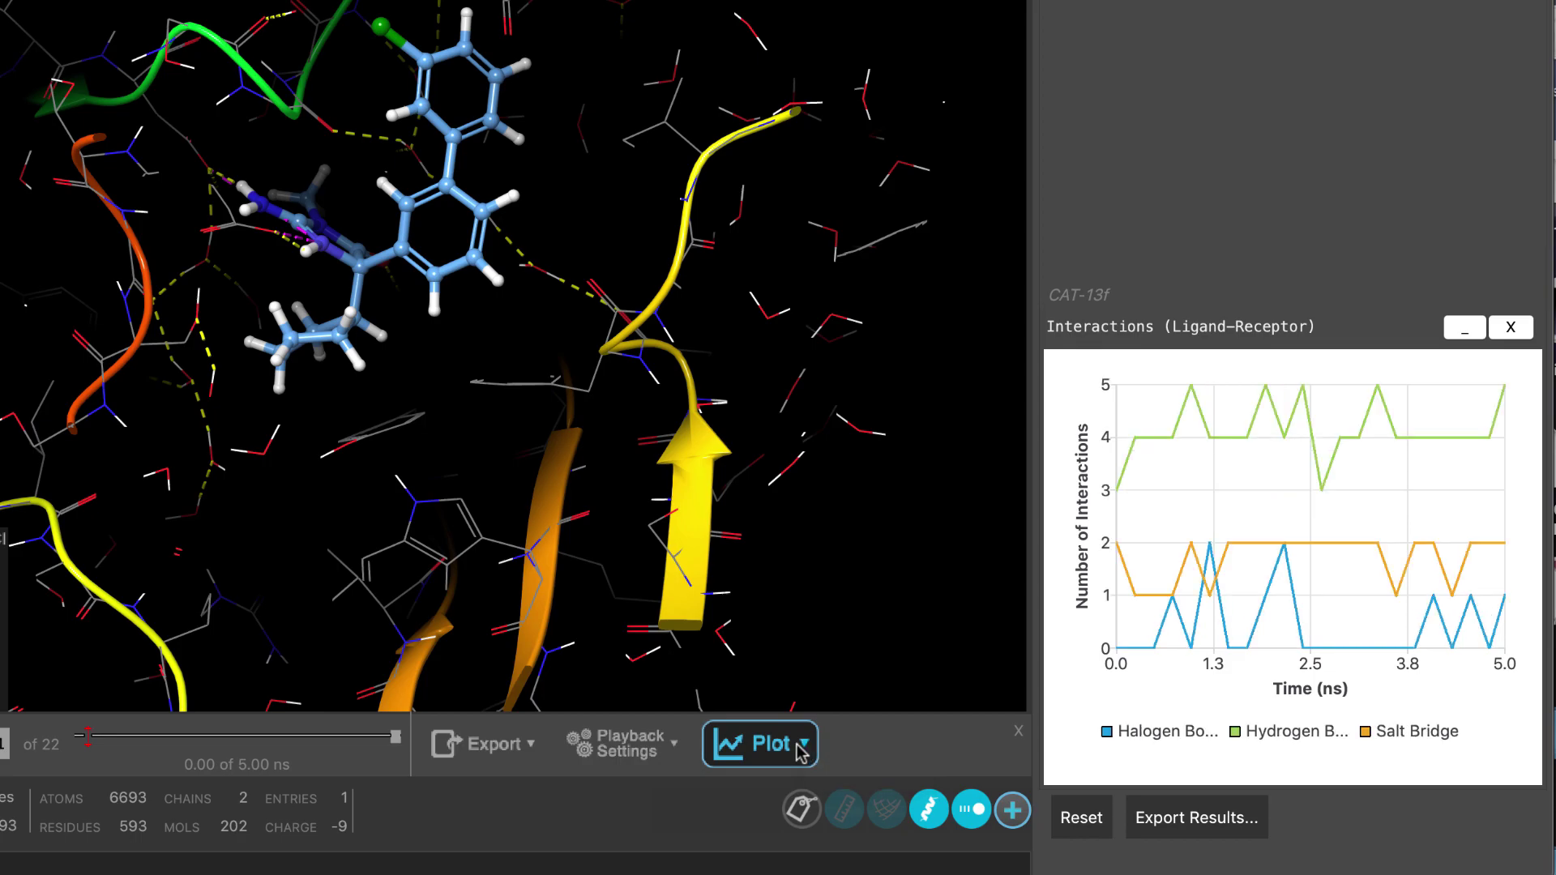
{"action": "left_click", "coordinate": [976, 810]}
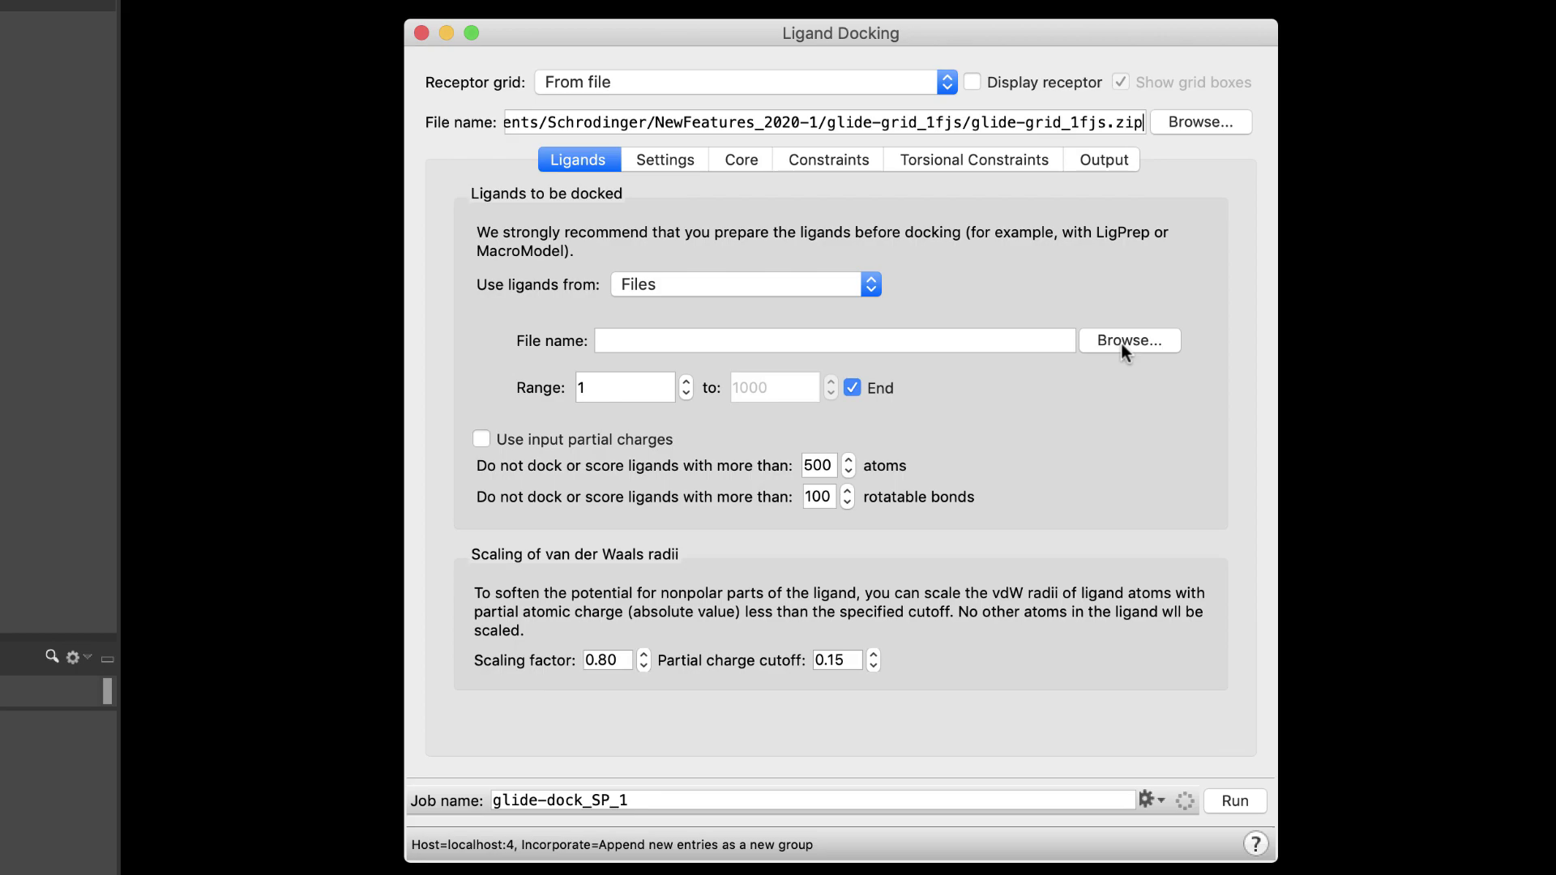
Step: Pick FXA_Ligands.smi, shown via the Any (*) file type, as the docking ligands and run the job
{"action": "left_click", "coordinate": [1120, 343]}
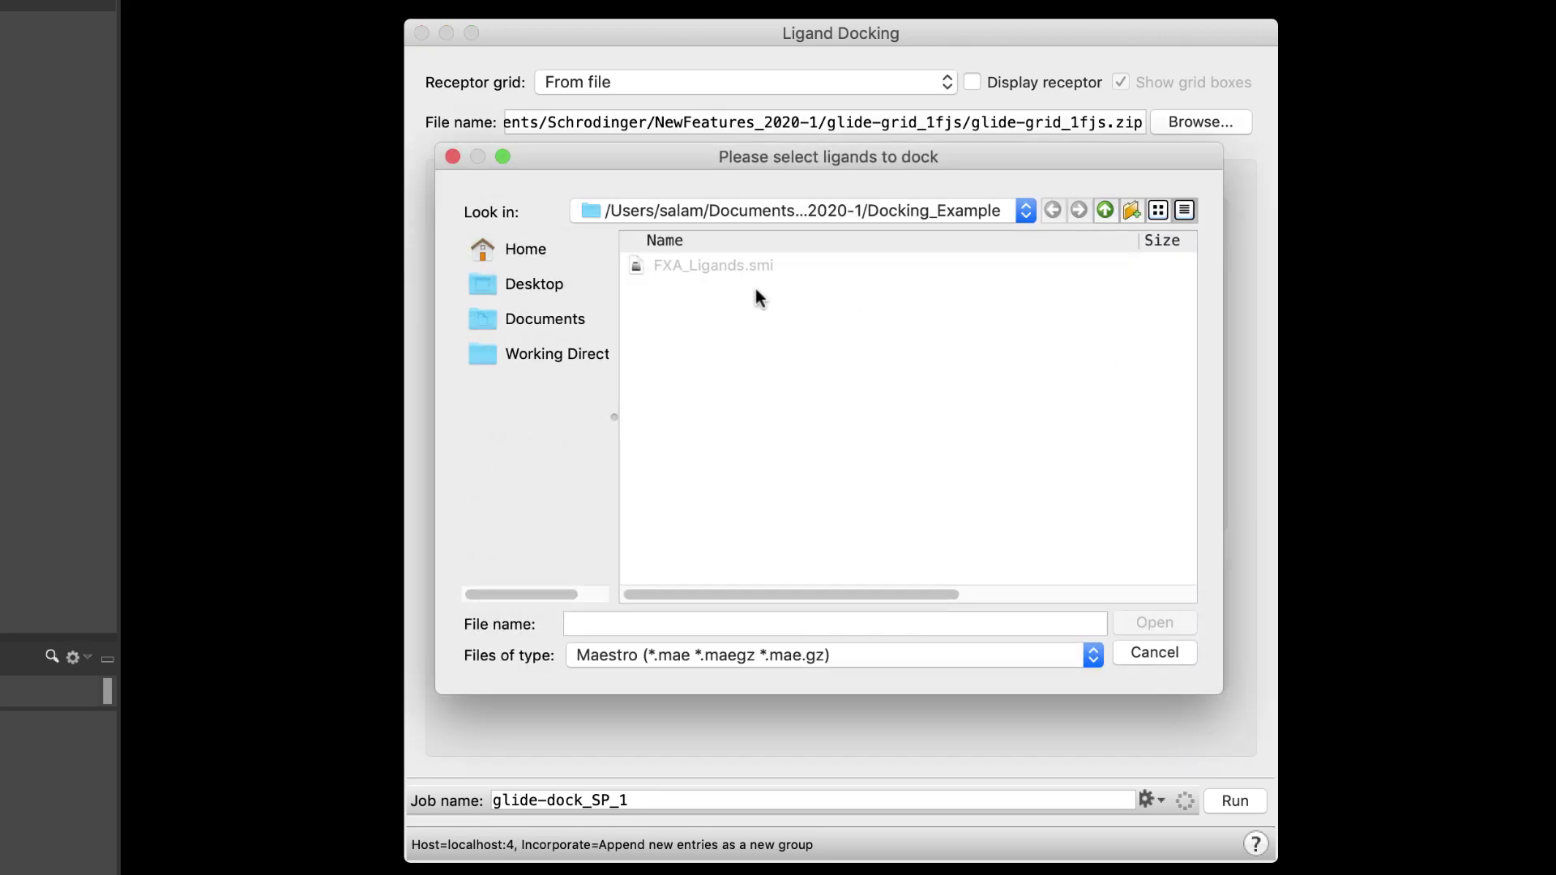
{"action": "left_click", "coordinate": [809, 658]}
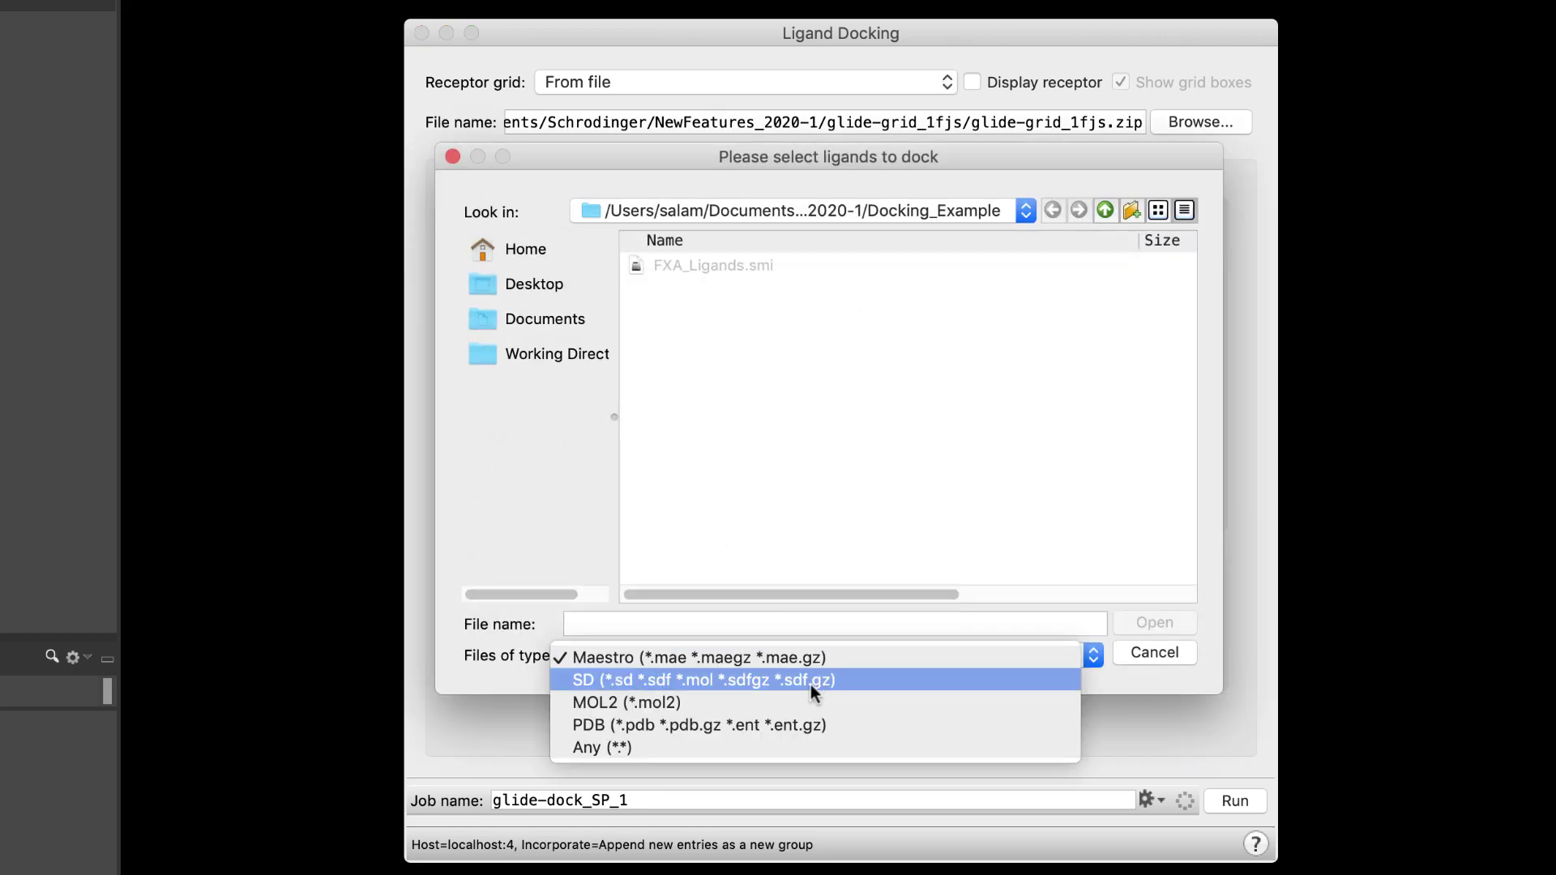
{"action": "left_click", "coordinate": [804, 739]}
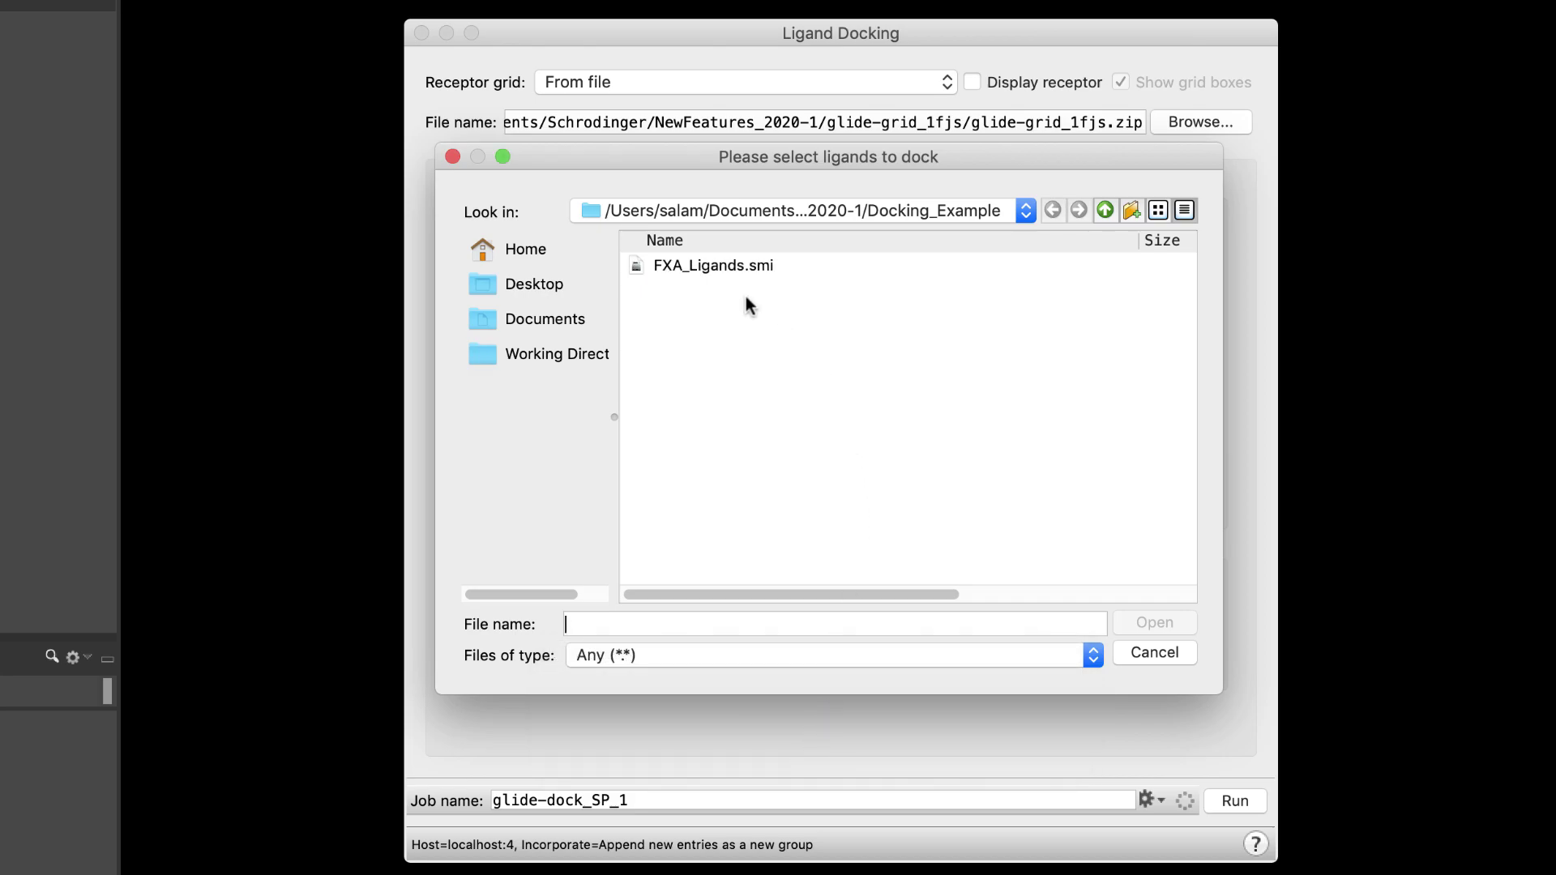
{"action": "double_click", "coordinate": [698, 267]}
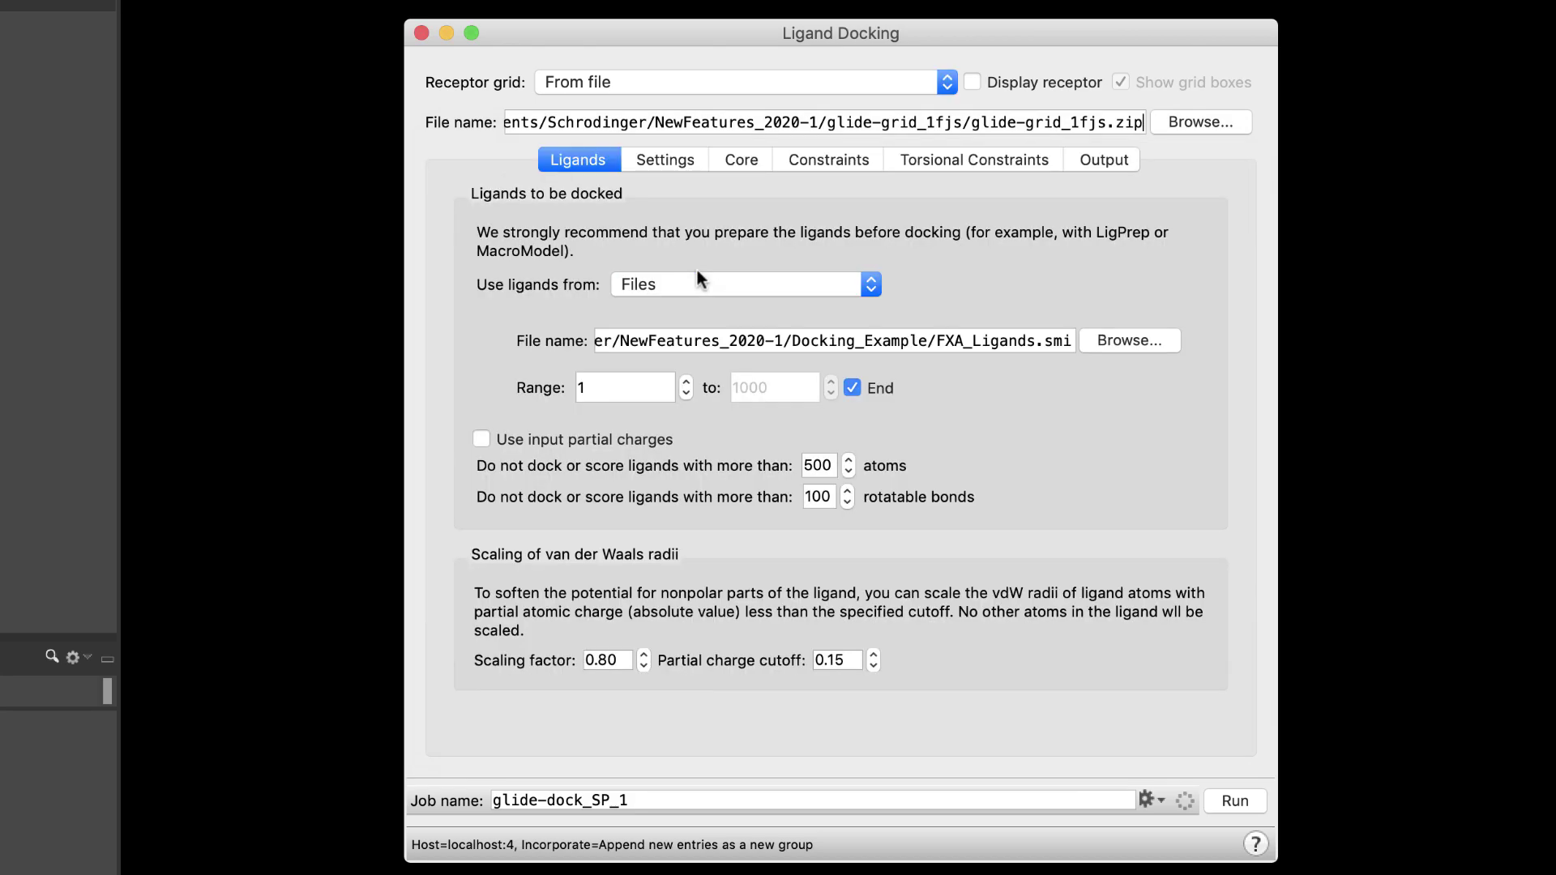
{"action": "left_click", "coordinate": [1235, 801]}
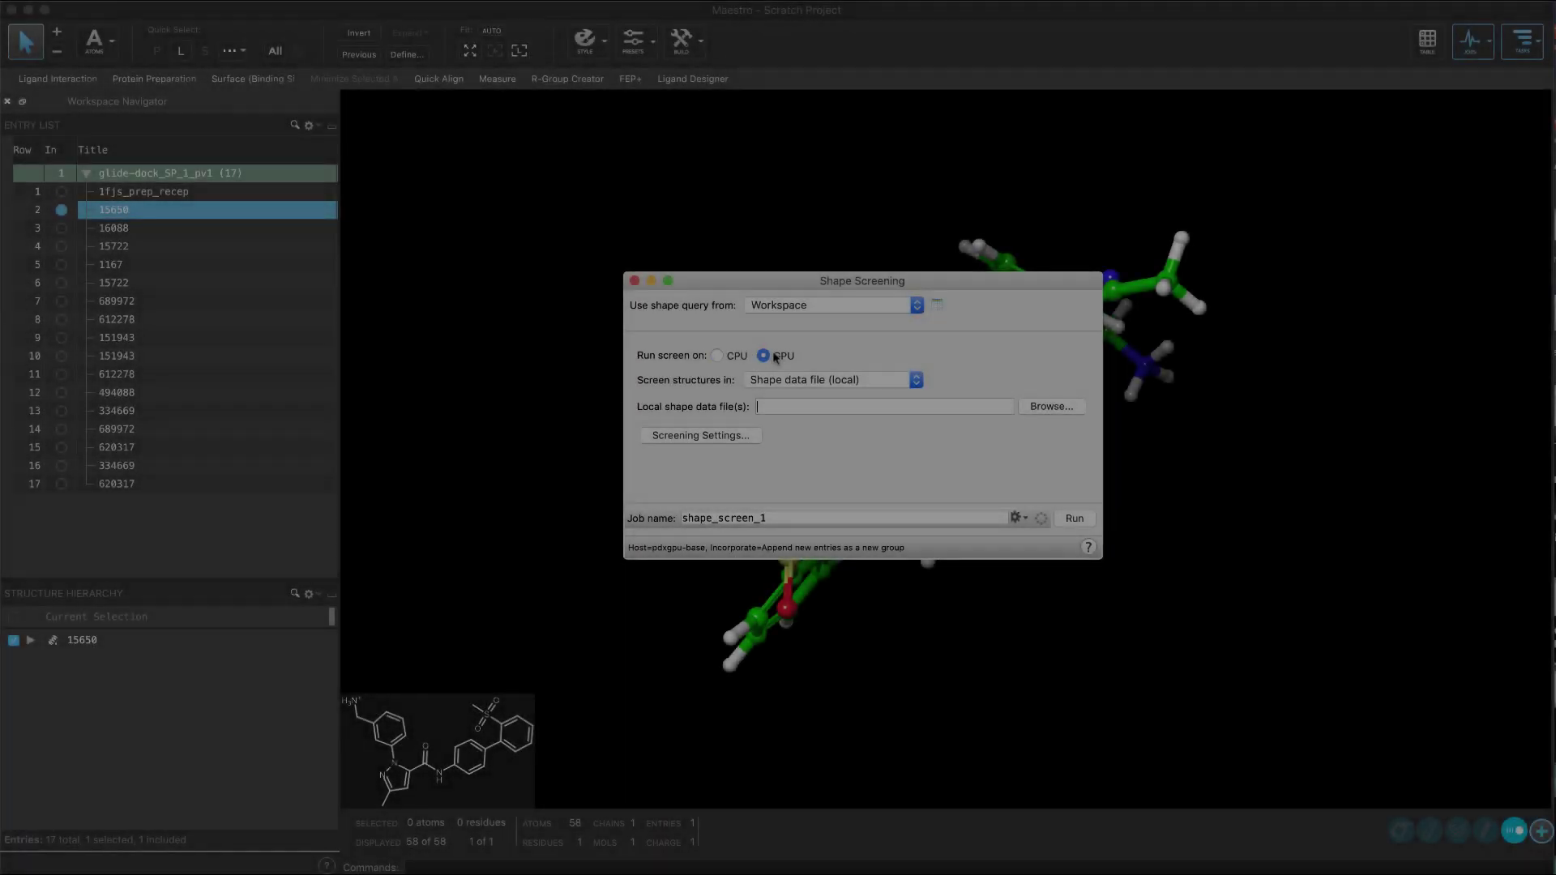
Step: Load shape_data_1.bin, shape_data_2.bin and shape_data_3.bin as the shape screening database
{"action": "left_click", "coordinate": [1054, 403]}
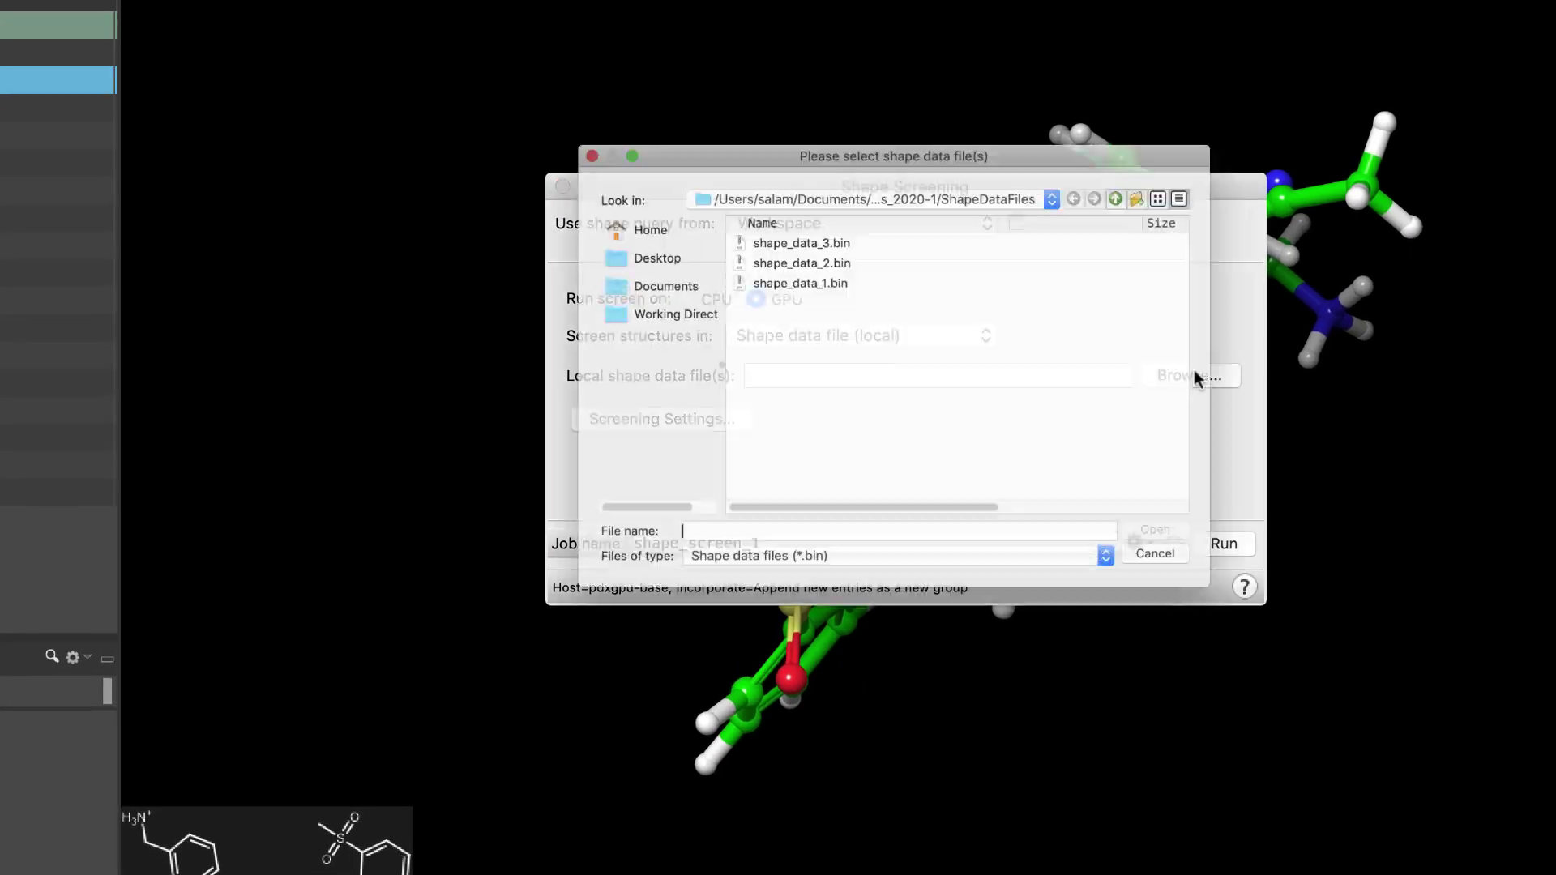
{"action": "left_click_drag", "start_coordinate": [956, 311], "coordinate": [774, 203]}
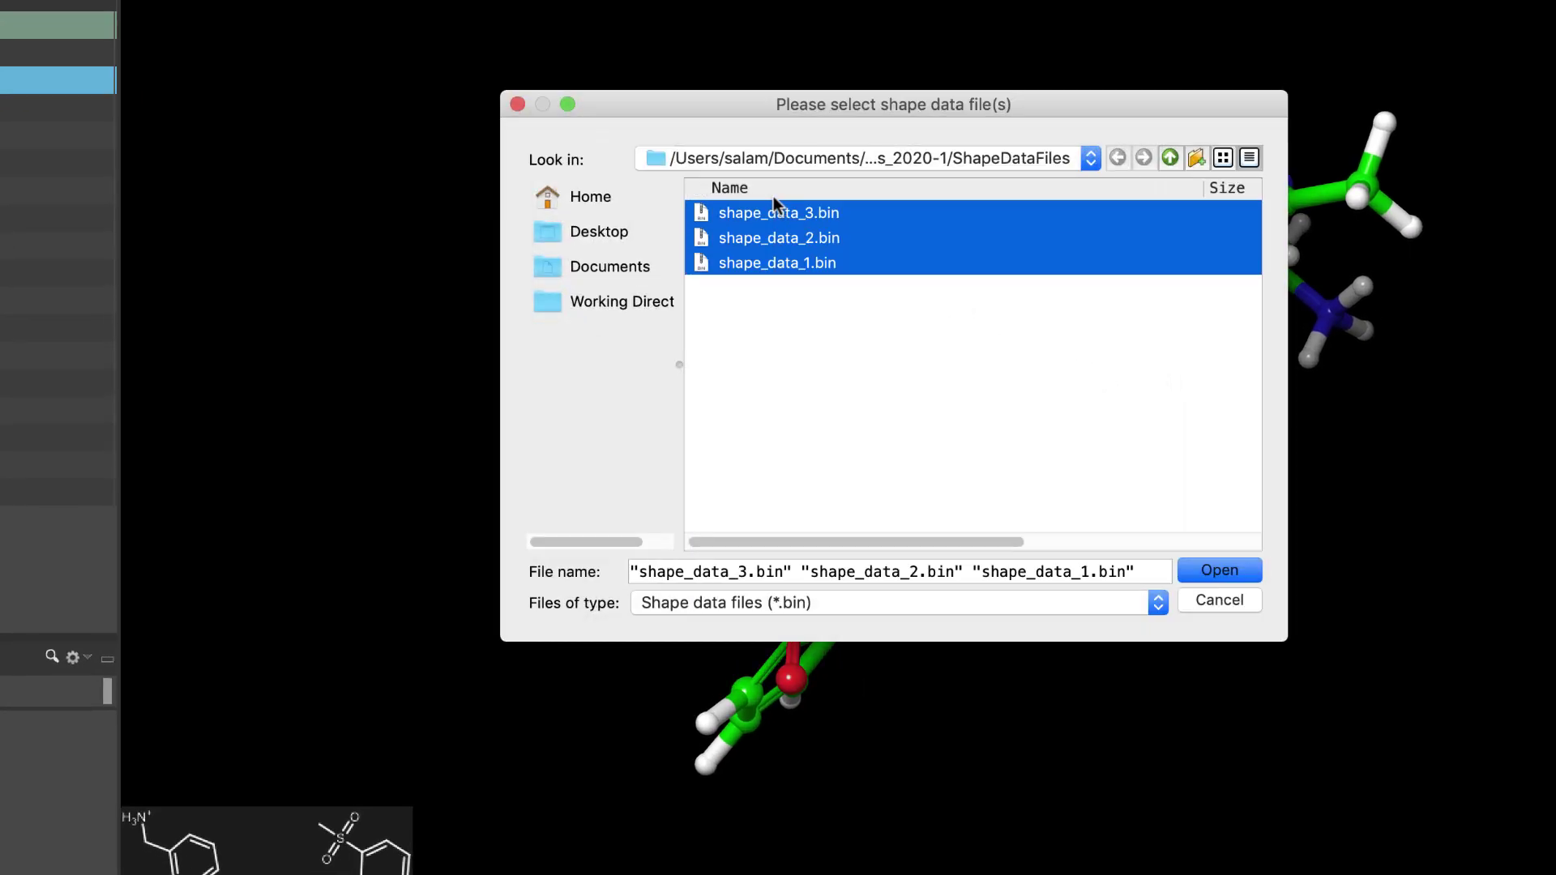
{"action": "left_click", "coordinate": [1241, 577]}
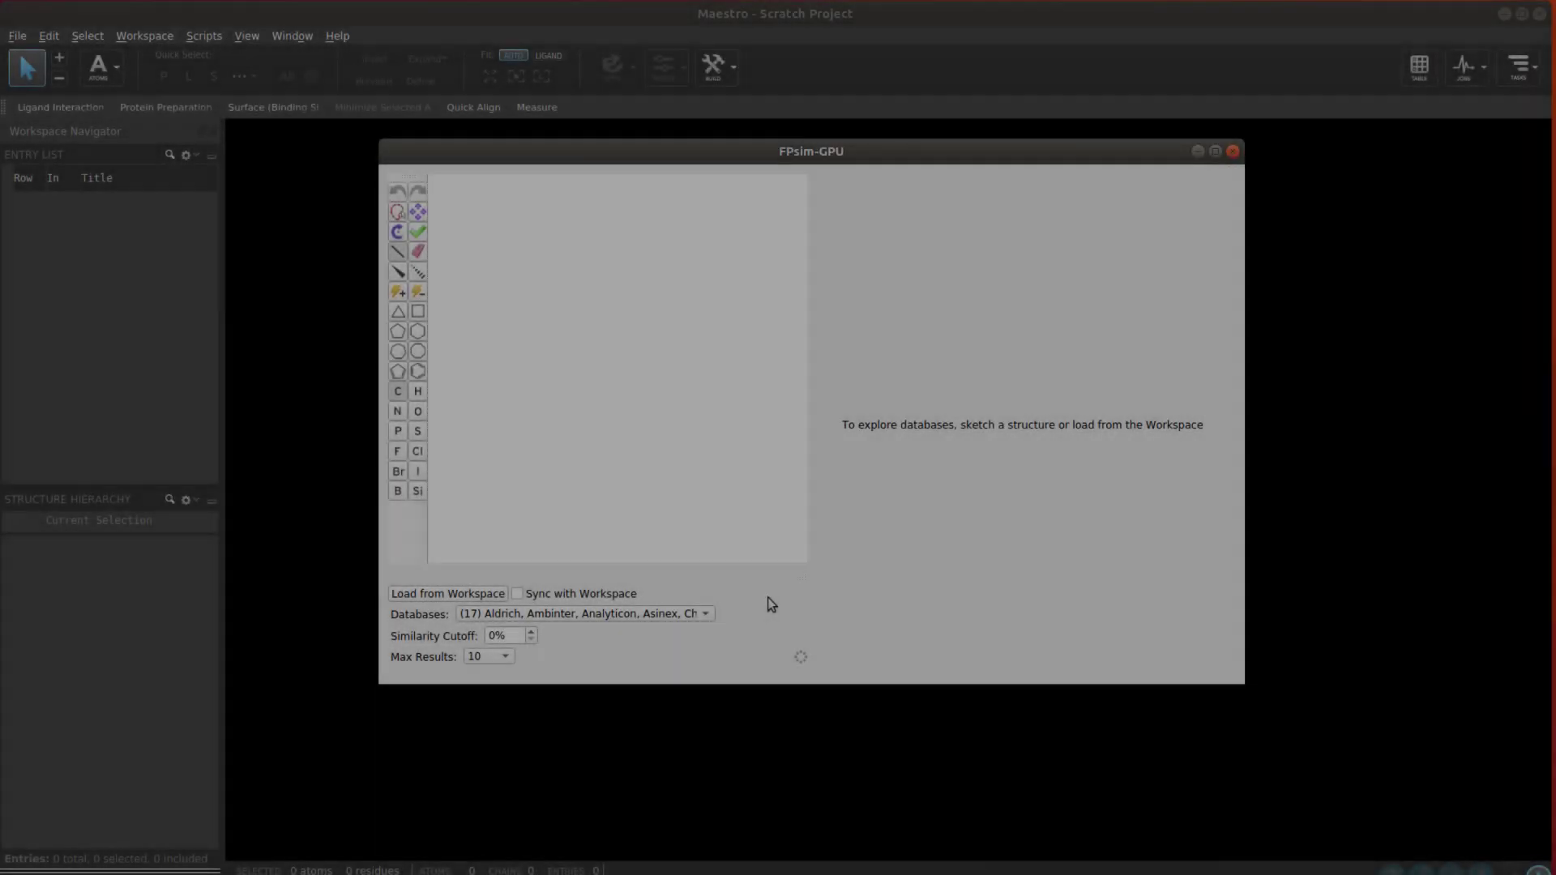
Step: Set the FPsim-GPU Max Results option to 1000
{"action": "left_click", "coordinate": [488, 656]}
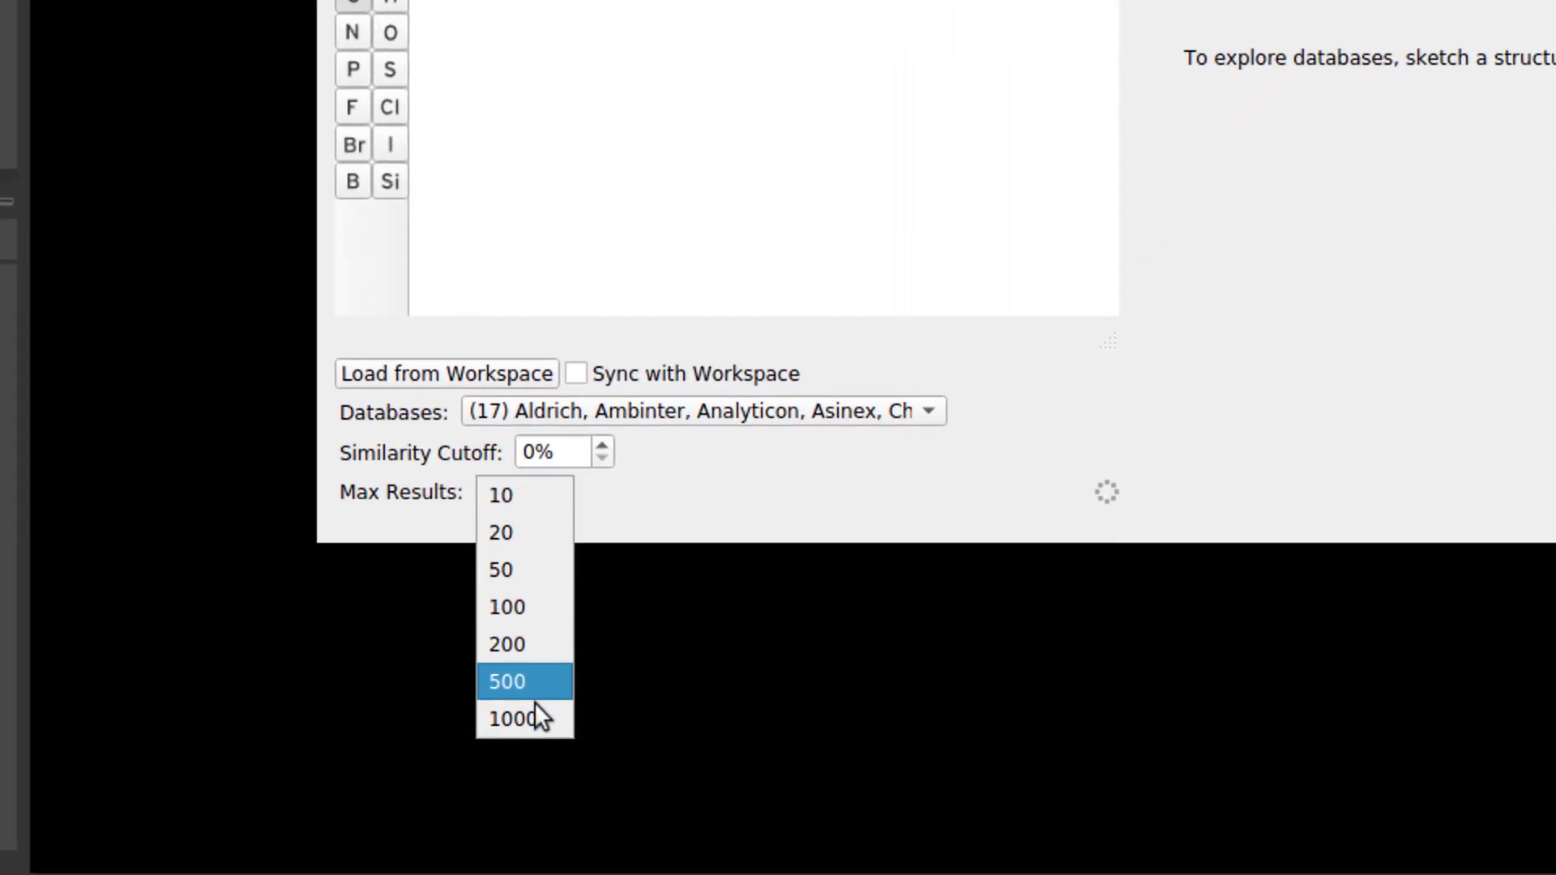
{"action": "left_click", "coordinate": [559, 723]}
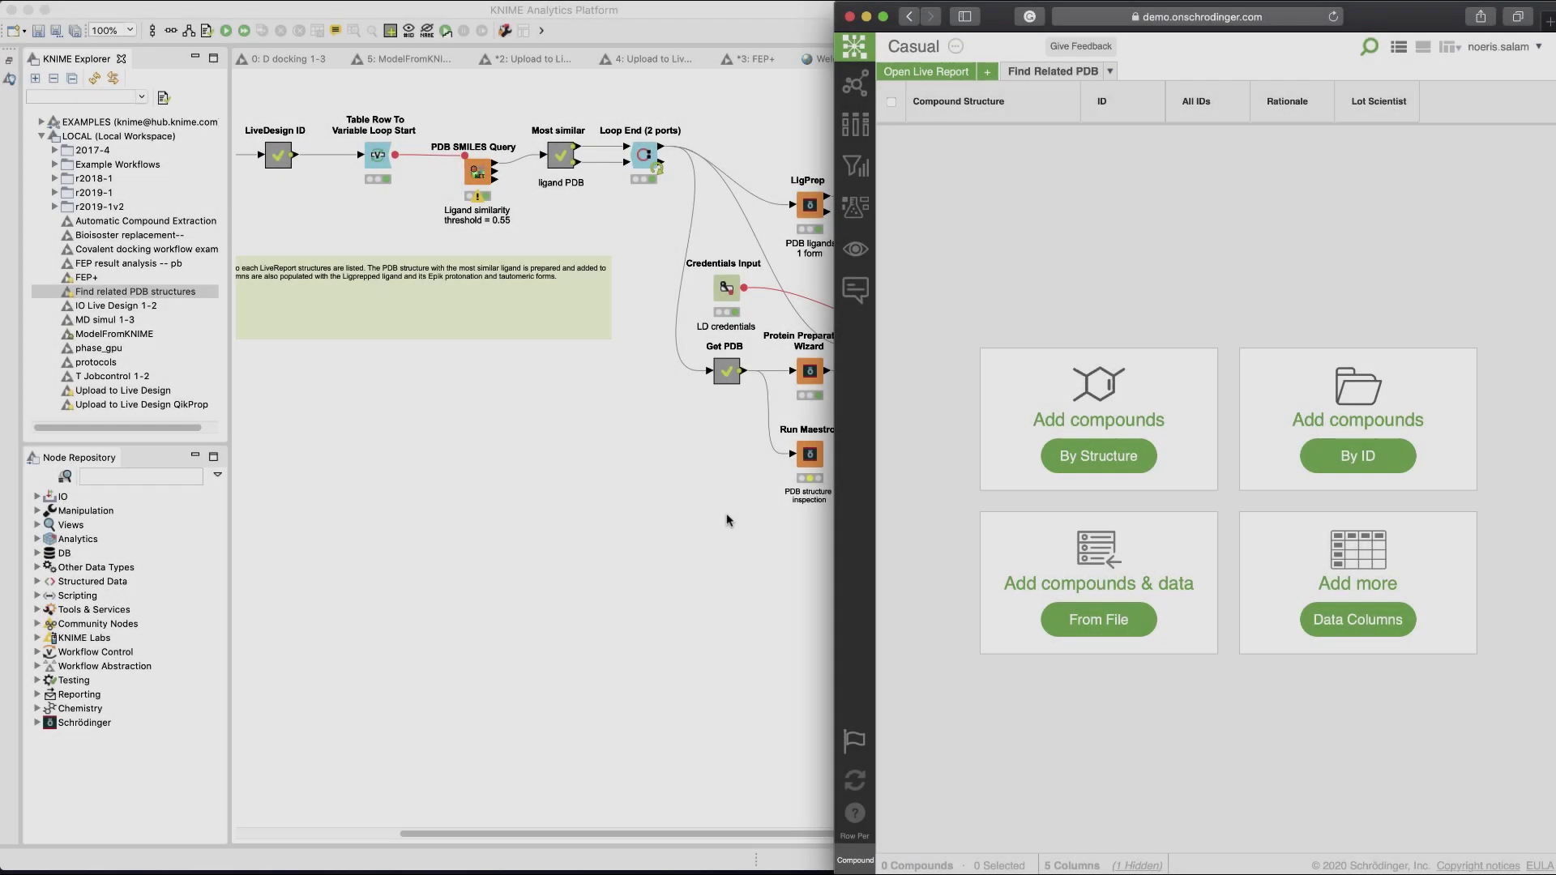
Step: Execute the Export to LiveDesign (PDB complexes) node in KNIME, then view the LiveDesign report
{"action": "left_click", "coordinate": [726, 513]}
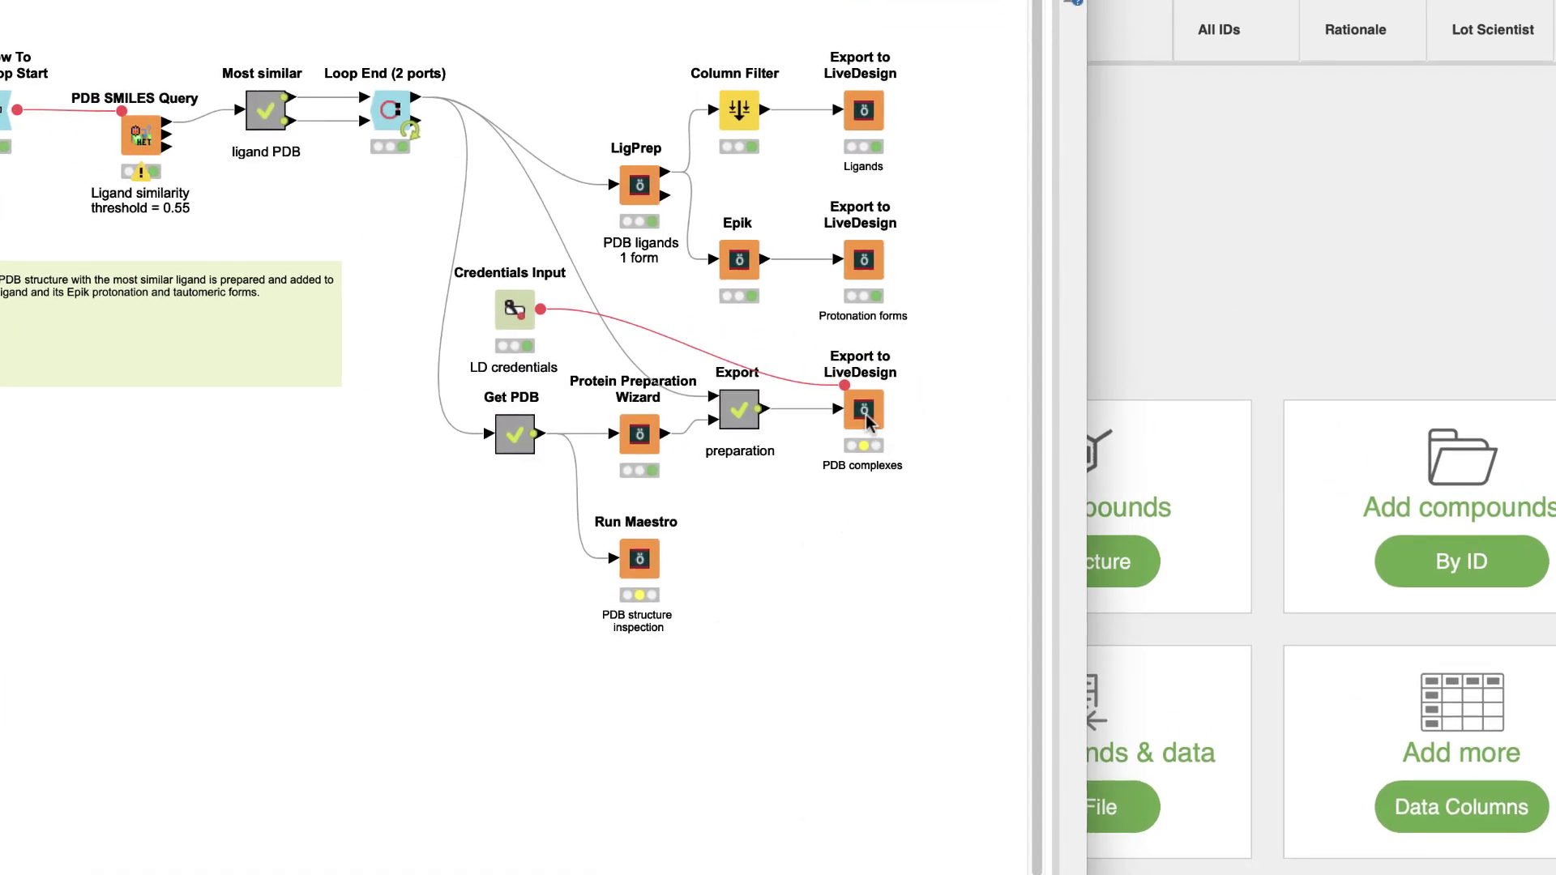
{"action": "right_click", "coordinate": [865, 417]}
{"action": "left_click", "coordinate": [915, 454]}
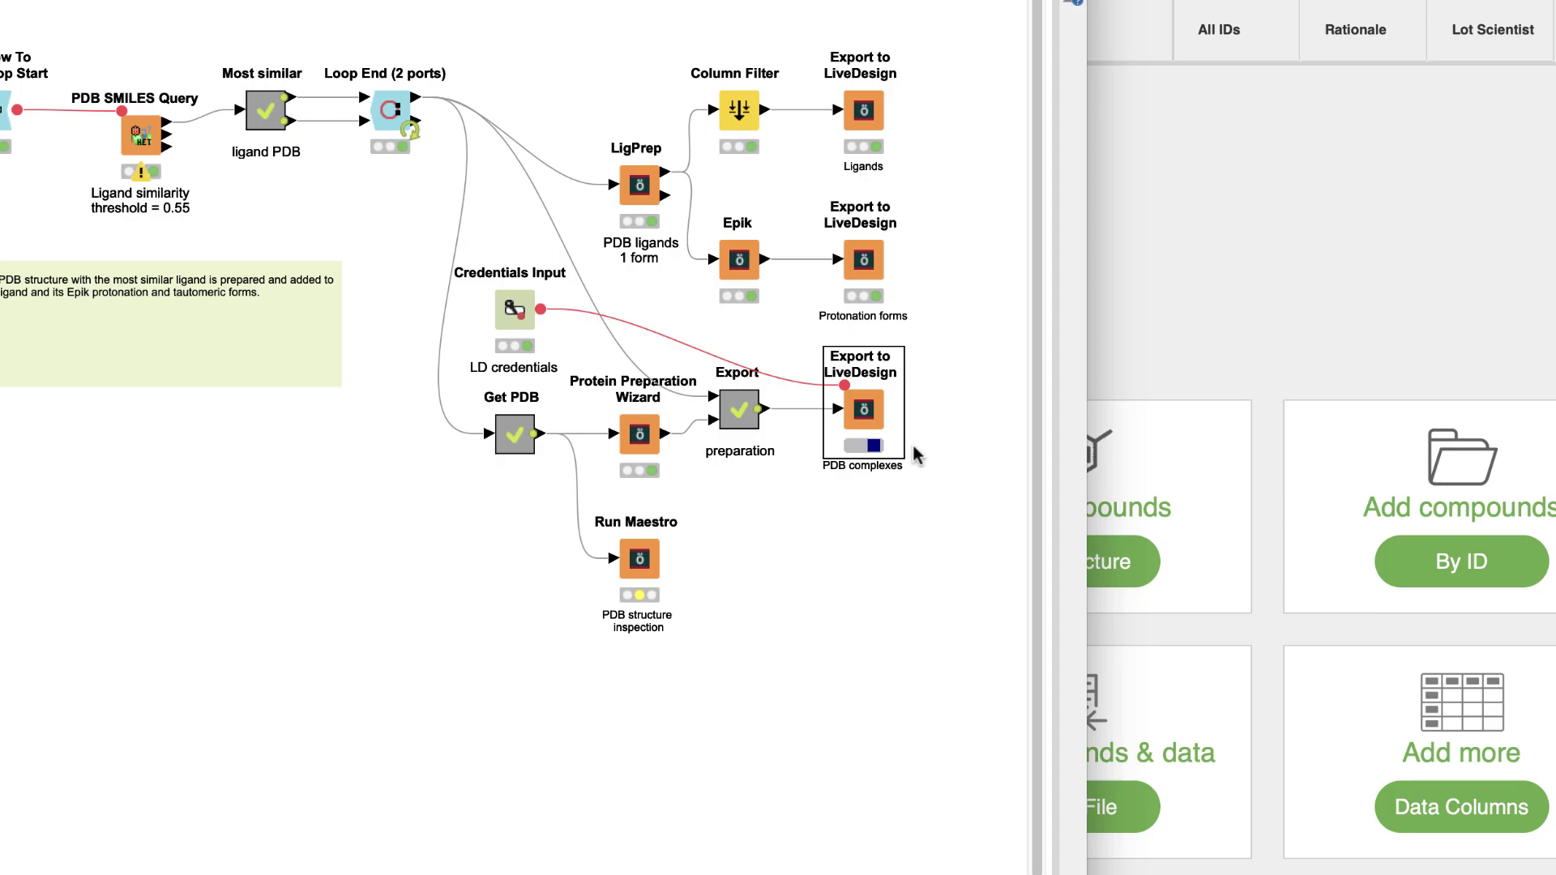
{"action": "left_click", "coordinate": [1540, 300]}
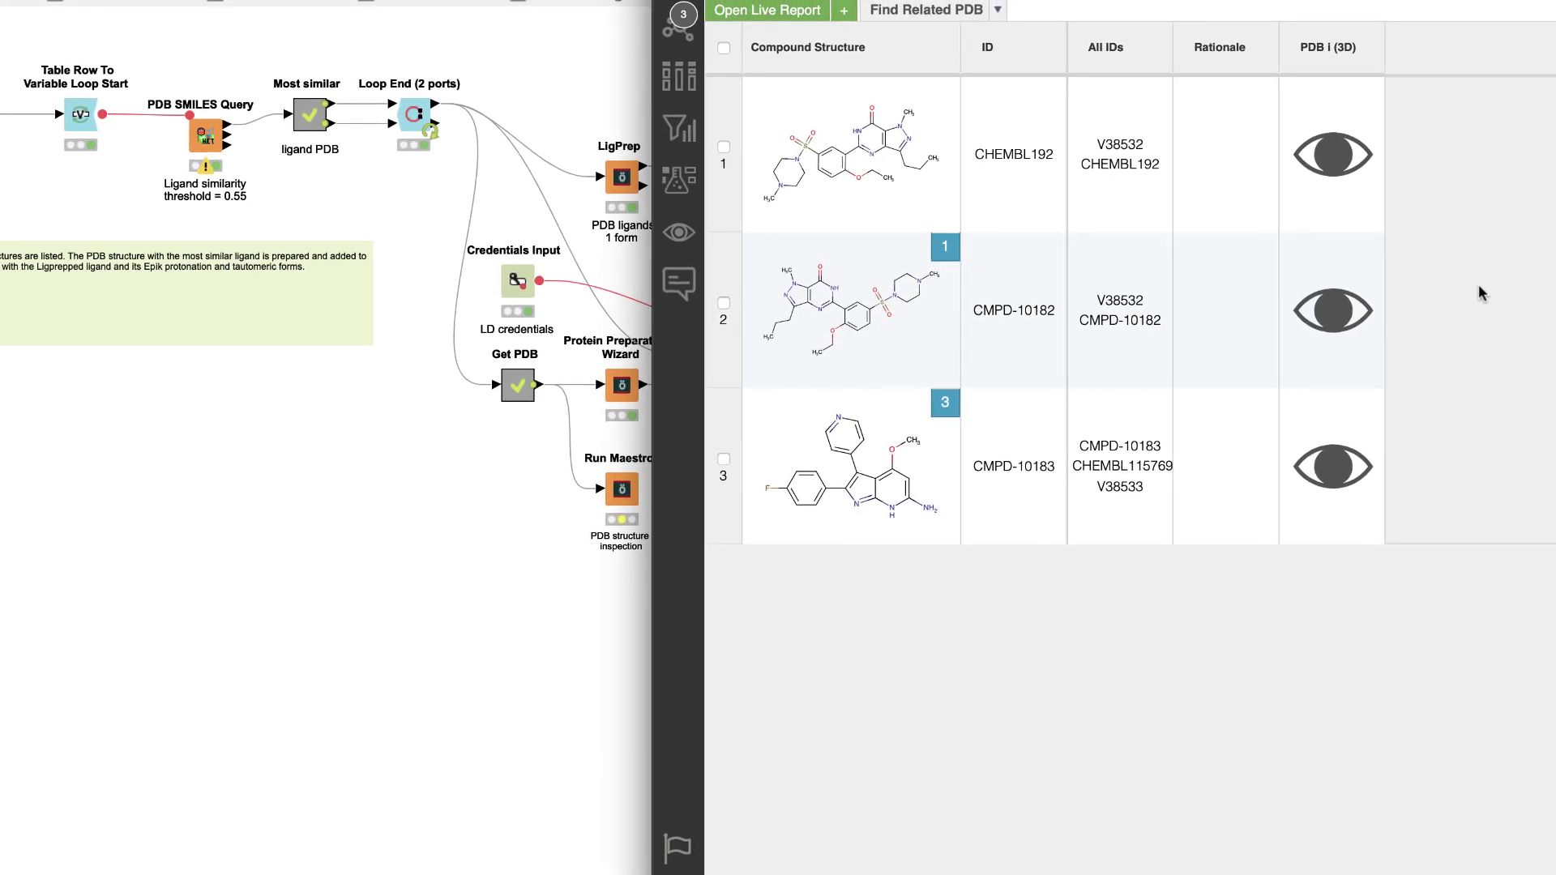
Step: Open the 3D protein–ligand view of CHEMBL192 from row 1's PDB (3D) column
{"action": "left_click", "coordinate": [1327, 156]}
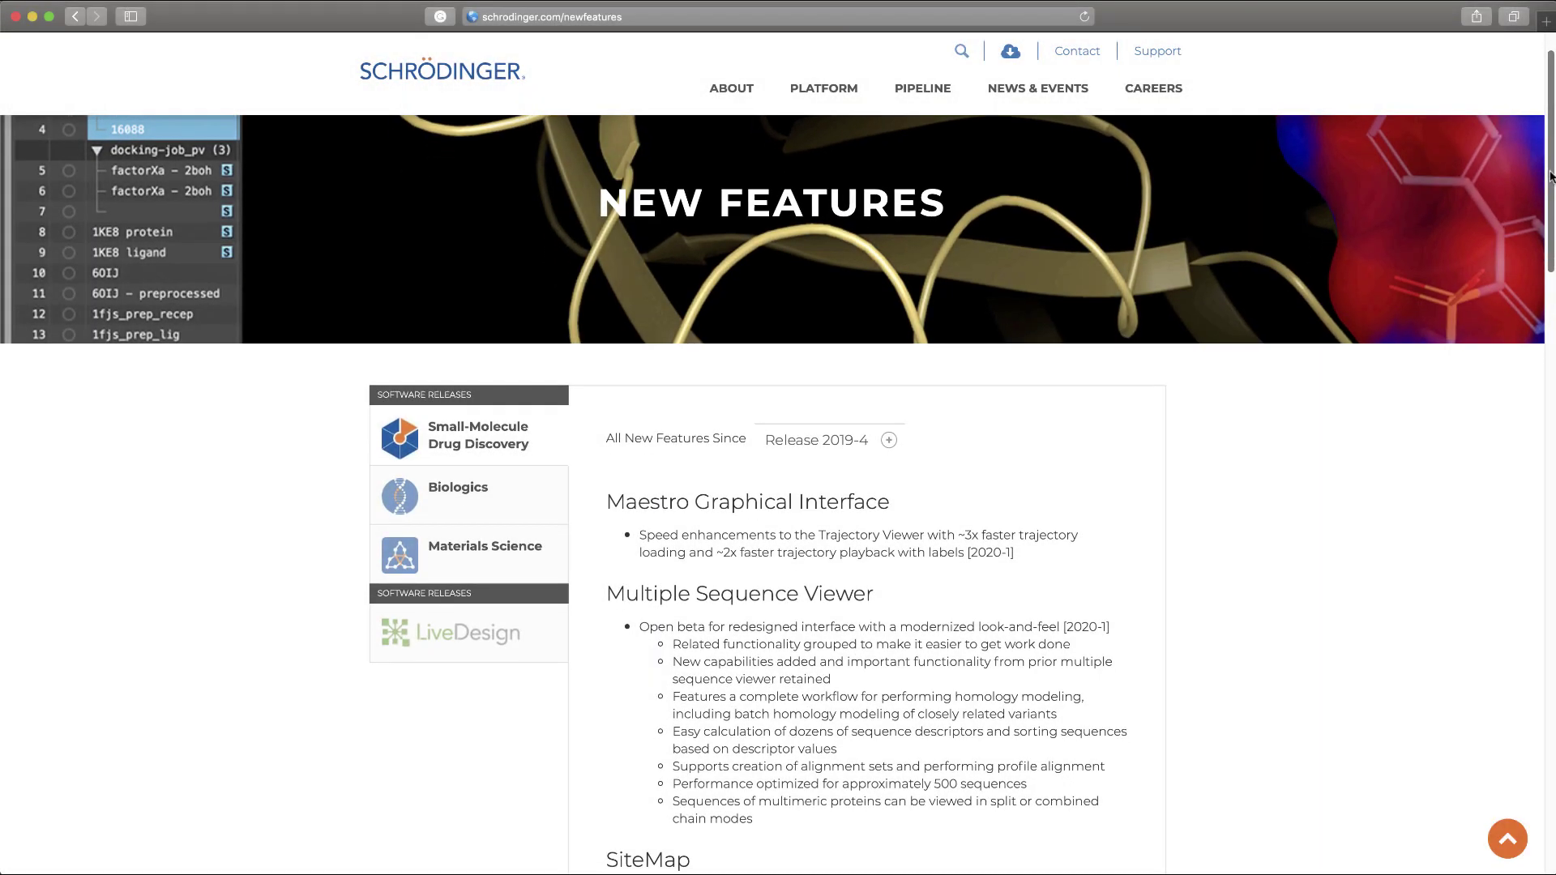
{"action": "left_click_drag", "start_coordinate": [1550, 176], "coordinate": [1551, 555]}
Step: Scroll the schrodinger.com New Features page back up to its top banner
{"action": "scroll", "coordinate": [1541, 651], "scroll_direction": "down", "scroll_amount": 3}
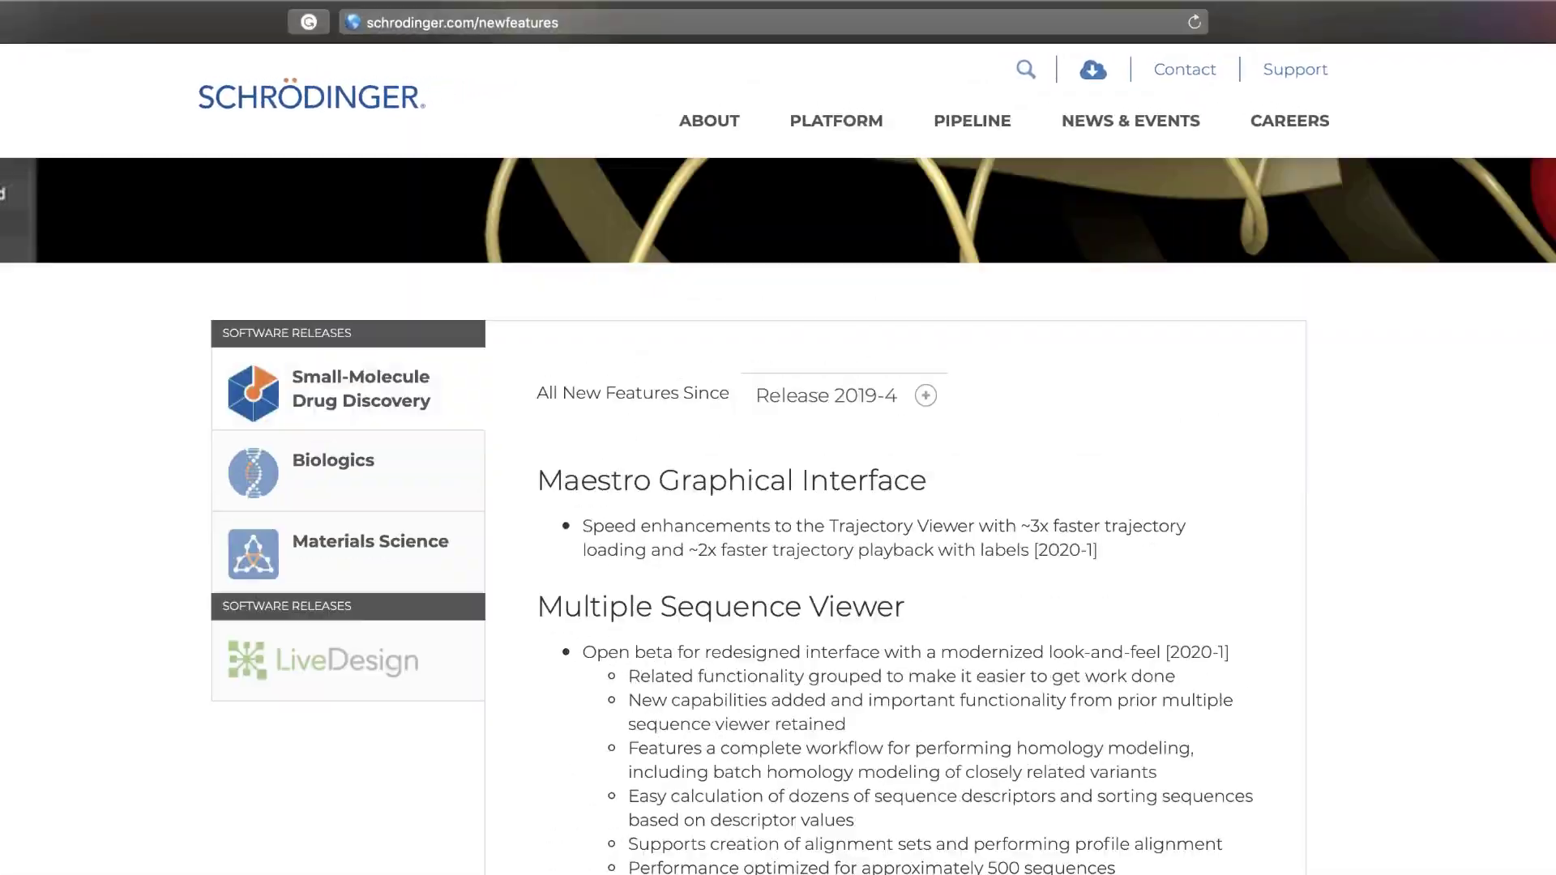